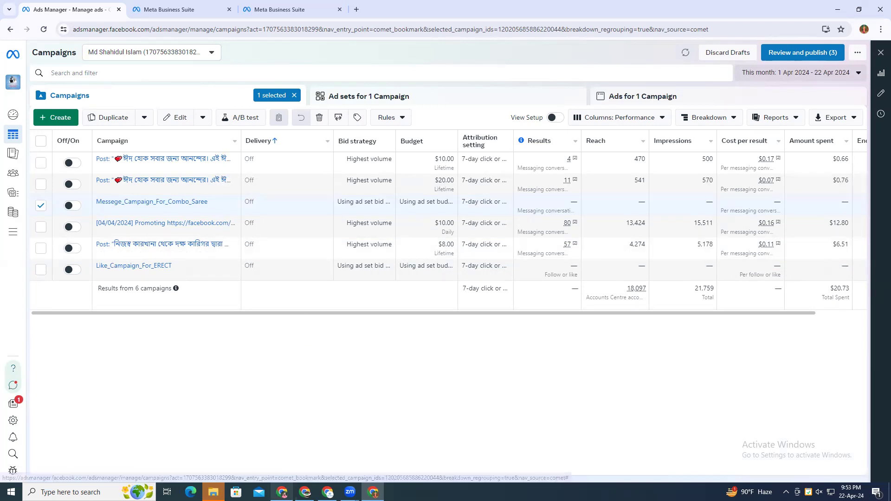
# Step: Switch to the Facebook browser window and examine the captions, hashtags and photos of the cake page's posts
pyautogui.click(282, 492)
pyautogui.click(282, 492)
pyautogui.click(304, 492)
pyautogui.click(304, 492)
pyautogui.click(304, 492)
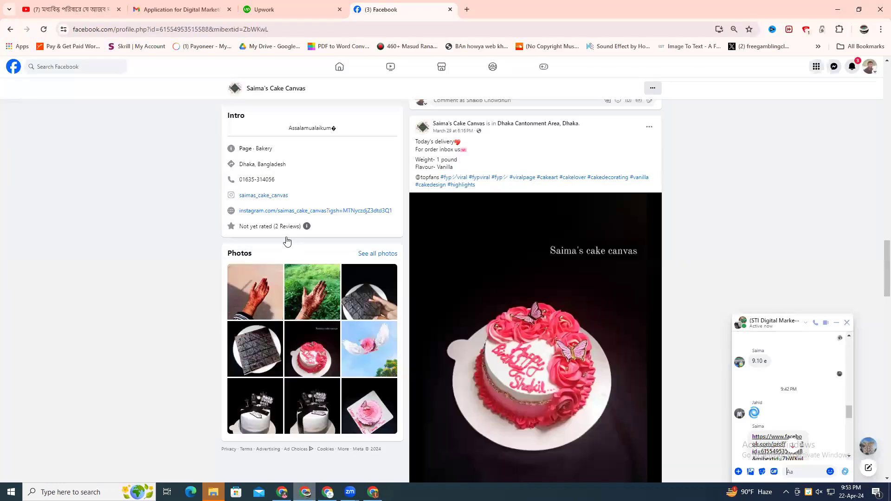
pyautogui.scroll(3, 491, 258)
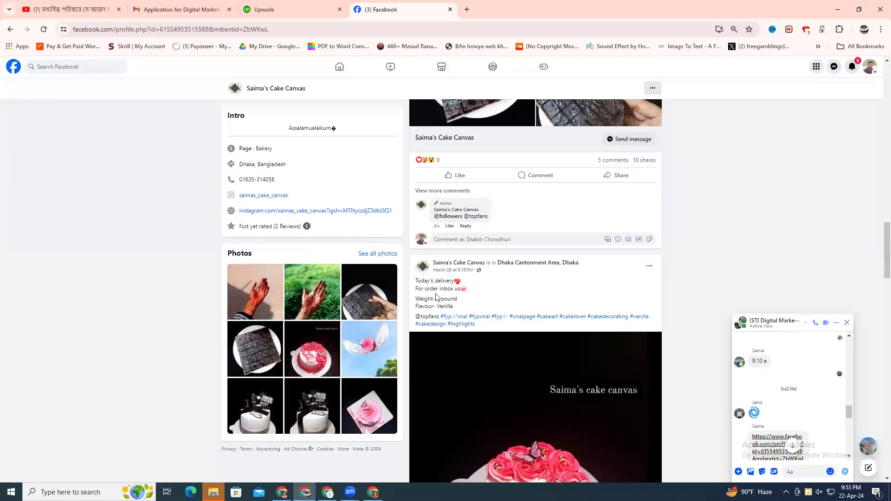
pyautogui.moveTo(457, 309); pyautogui.dragTo(417, 284)
pyautogui.click(463, 309)
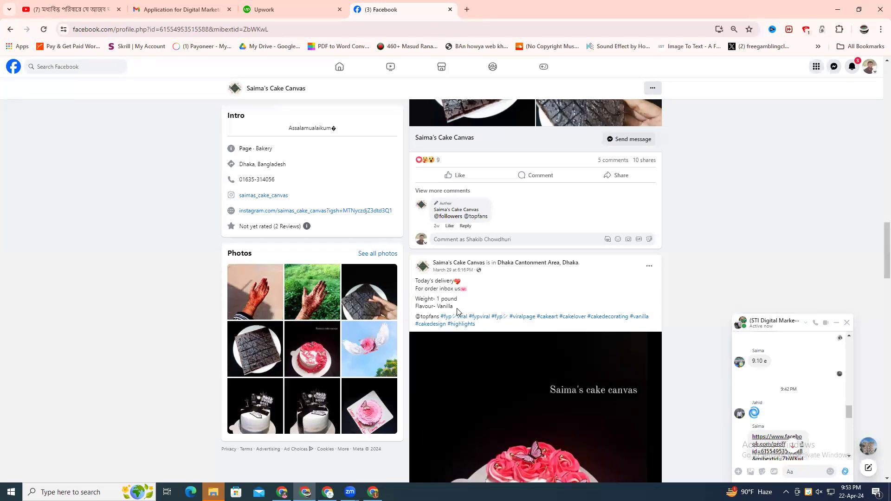
pyautogui.scroll(7, 579, 294)
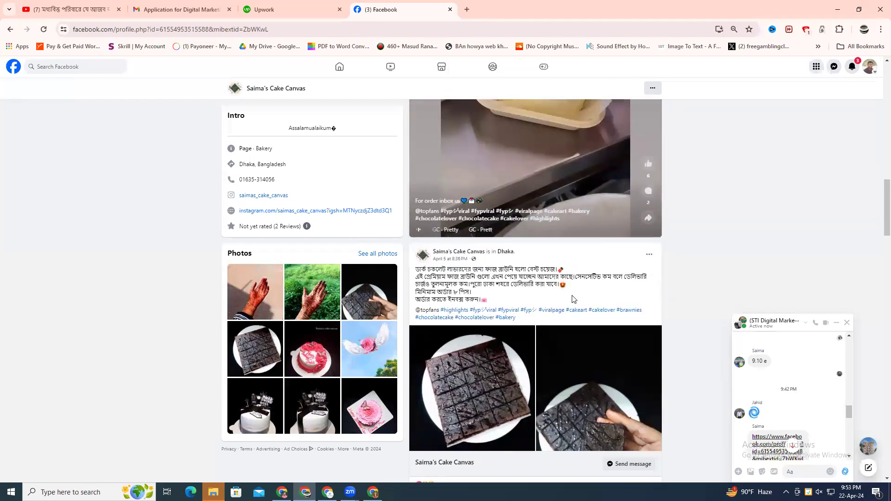
pyautogui.scroll(8, 572, 296)
pyautogui.scroll(-13, 573, 291)
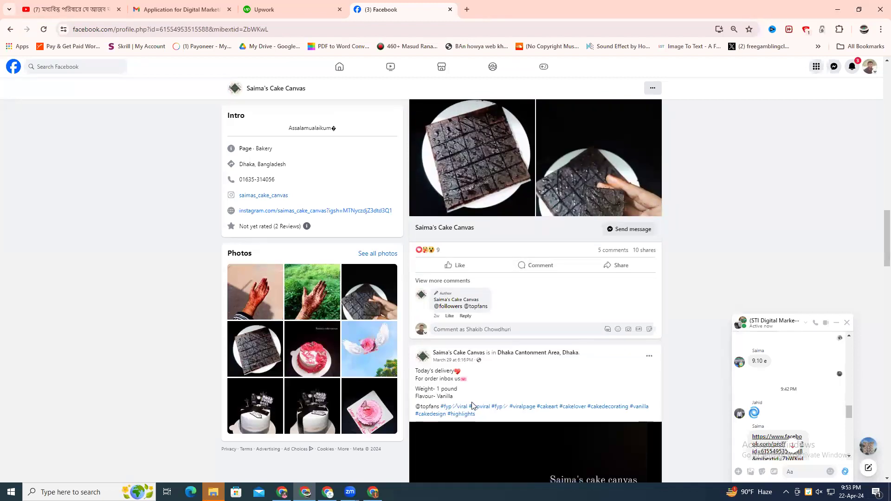
pyautogui.scroll(-2, 458, 325)
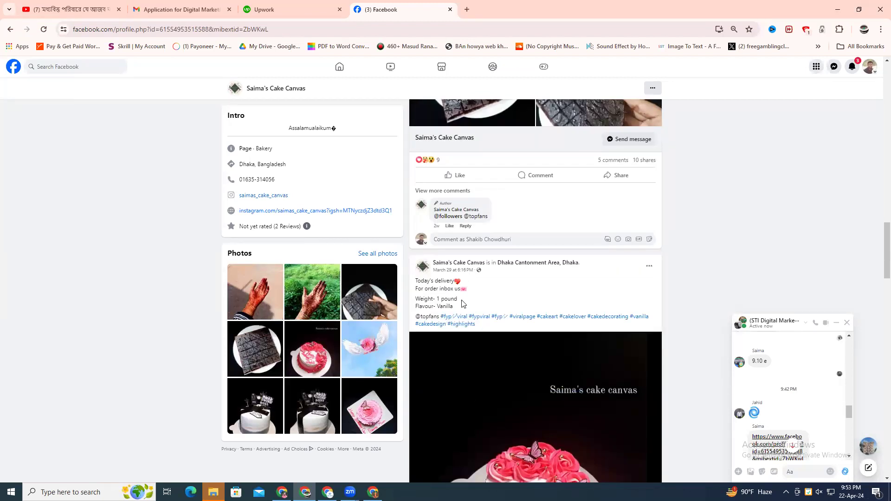
# Step: Open the Erect Consultant & Construction Ltd. Facebook page and look through its recent posts
pyautogui.click(90, 68)
pyautogui.click(52, 98)
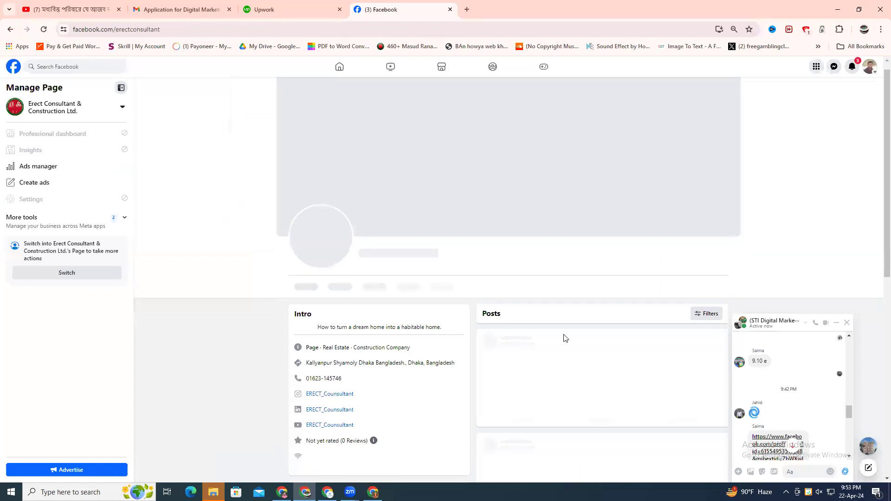
pyautogui.scroll(-5, 563, 336)
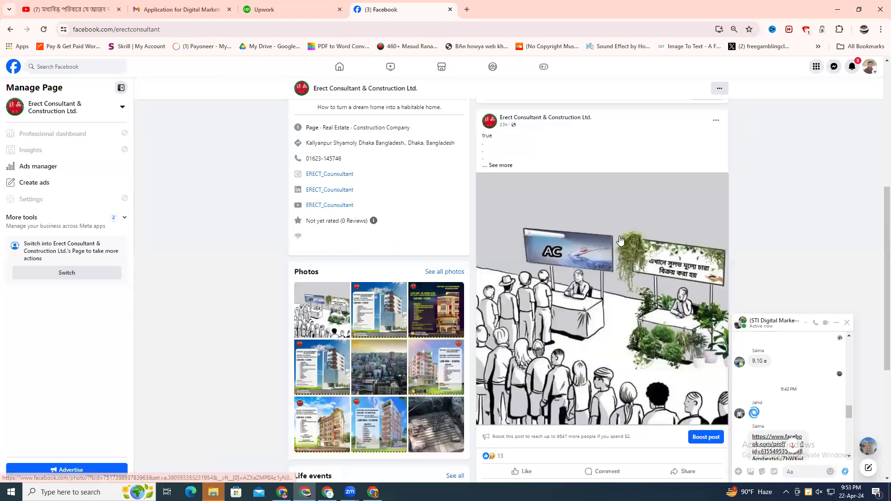
pyautogui.scroll(-4, 603, 228)
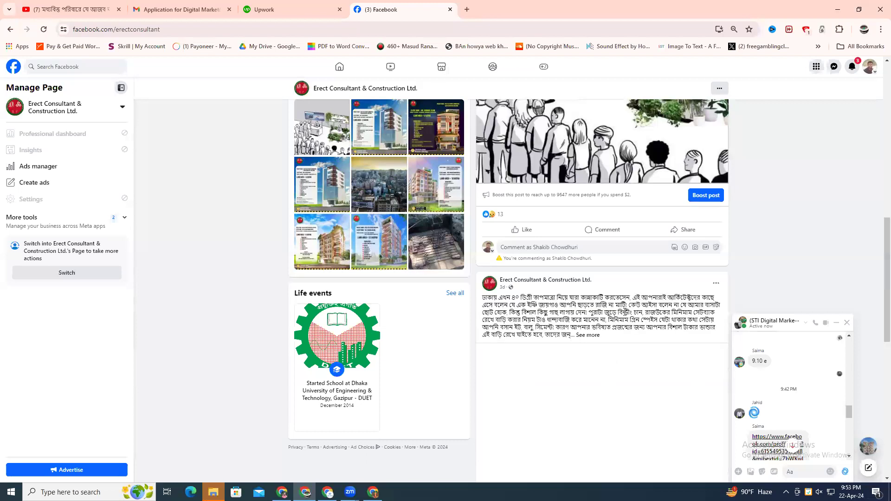
pyautogui.scroll(-2, 624, 317)
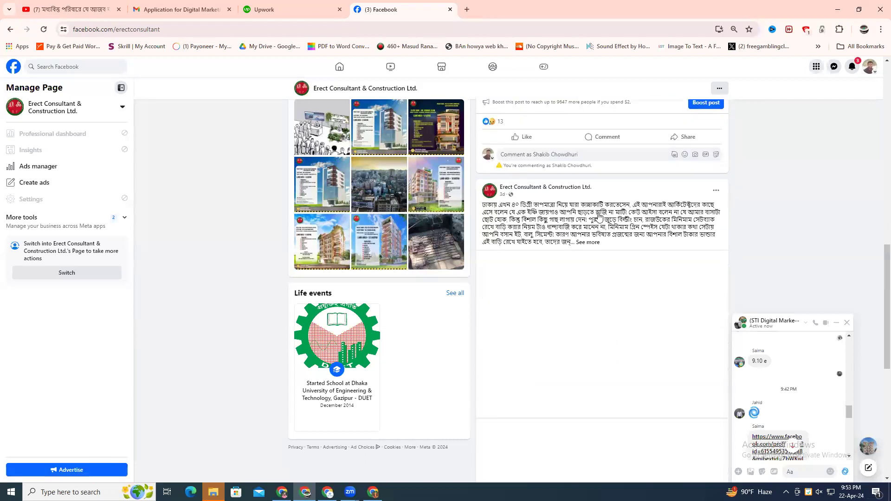
pyautogui.scroll(-6, 599, 218)
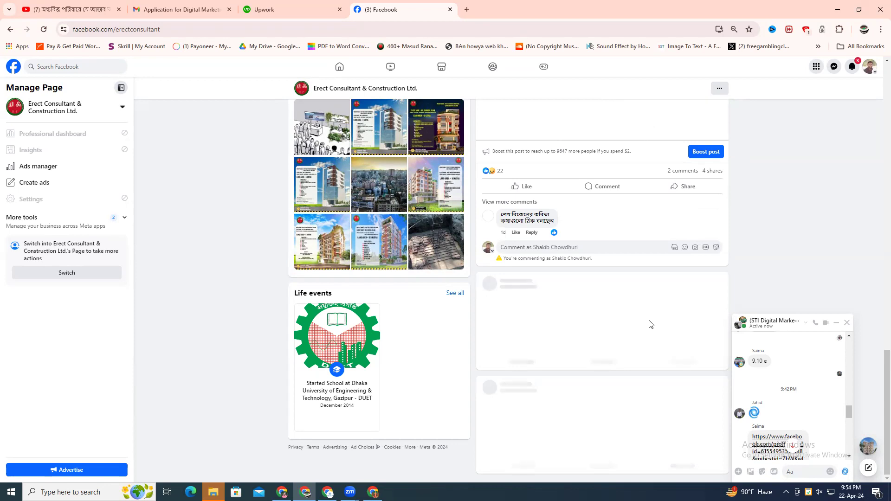
pyautogui.scroll(2, 653, 324)
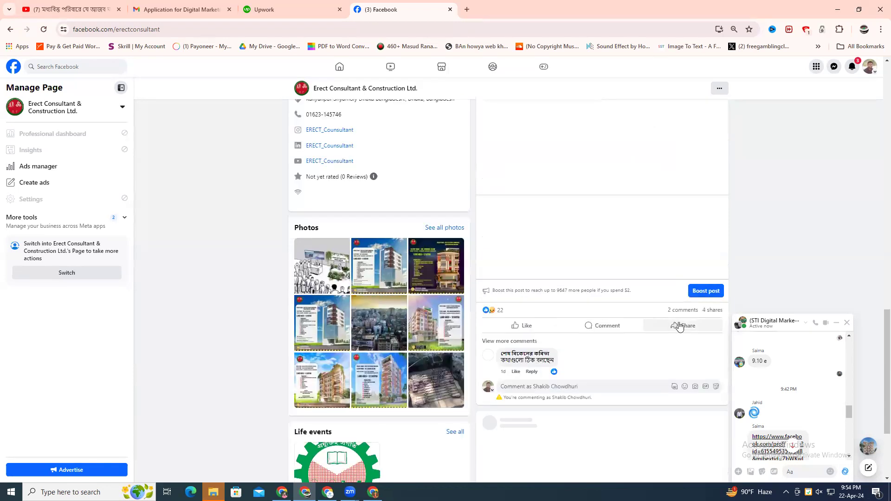
pyautogui.scroll(-2, 687, 327)
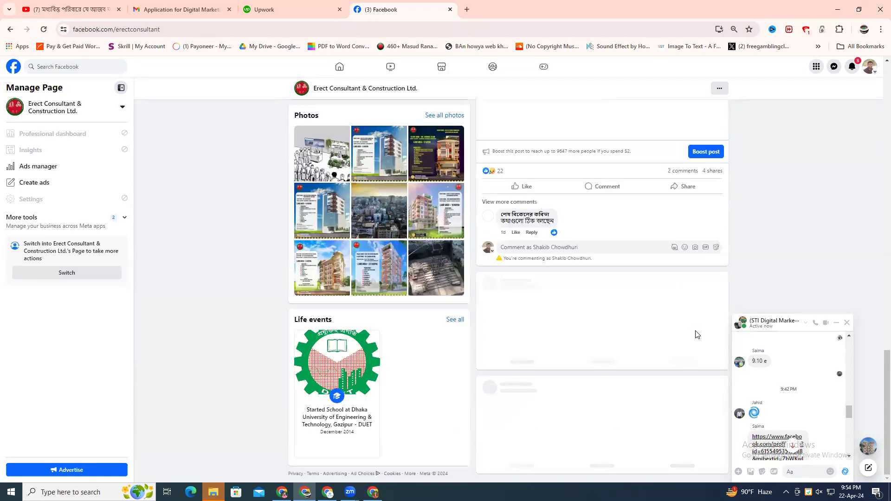
# Step: Close the open chat window and expand the full caption of the page's newest post
pyautogui.click(847, 322)
pyautogui.scroll(3, 753, 336)
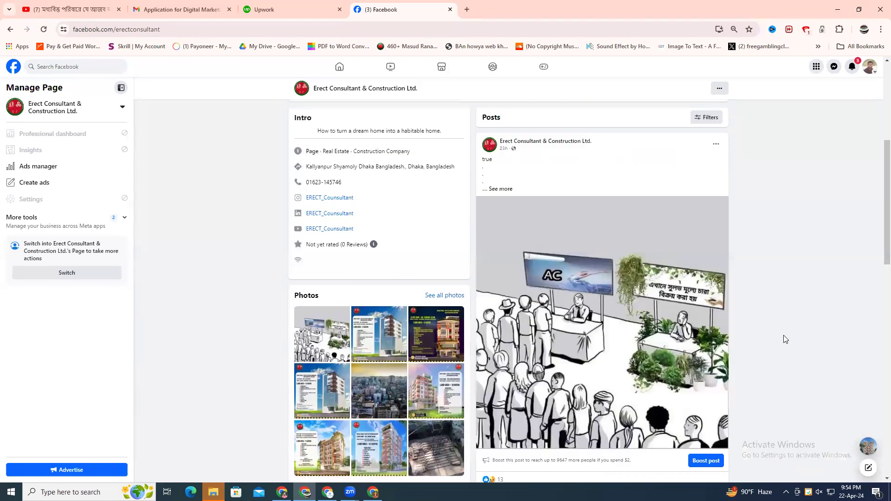
pyautogui.scroll(-3, 785, 337)
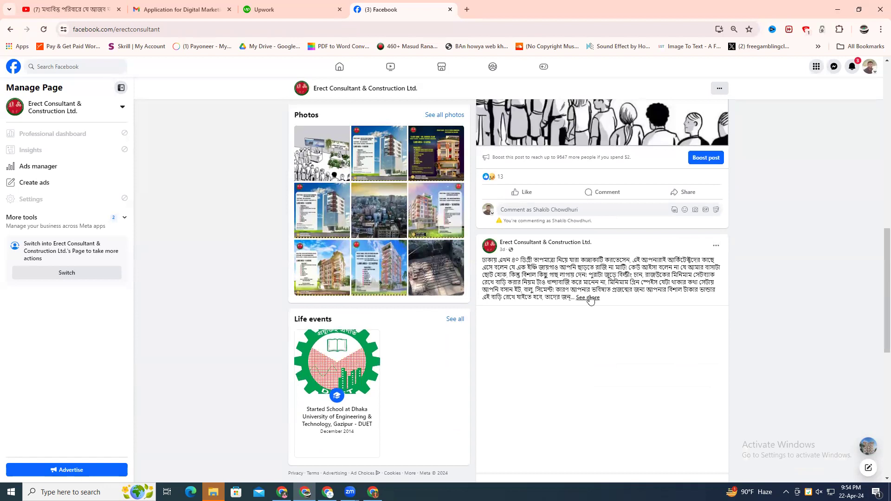
pyautogui.scroll(4, 596, 302)
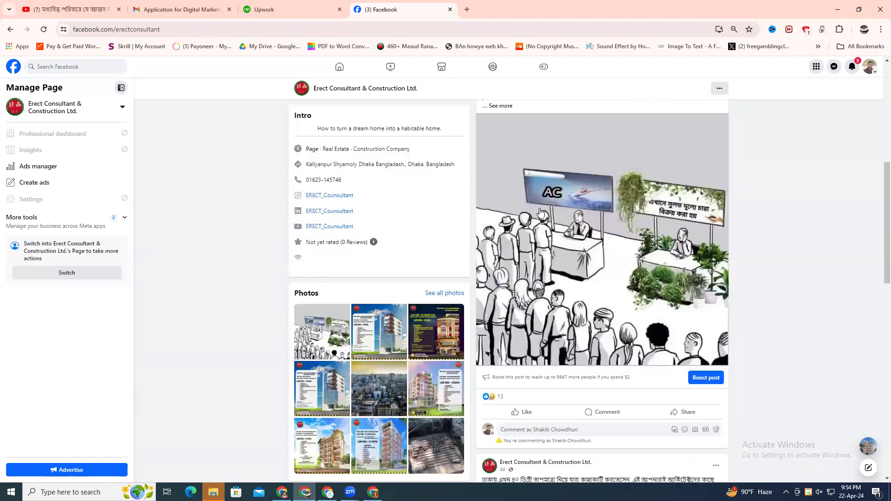
pyautogui.click(501, 211)
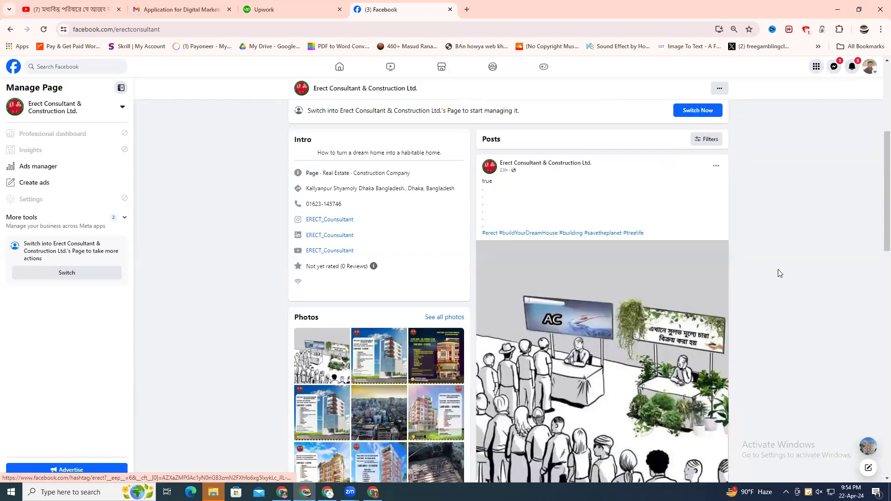
# Step: Find the seven-storied commercial cum residential building post and highlight its project details and the dotted spacer lines below them
pyautogui.scroll(-4, 771, 273)
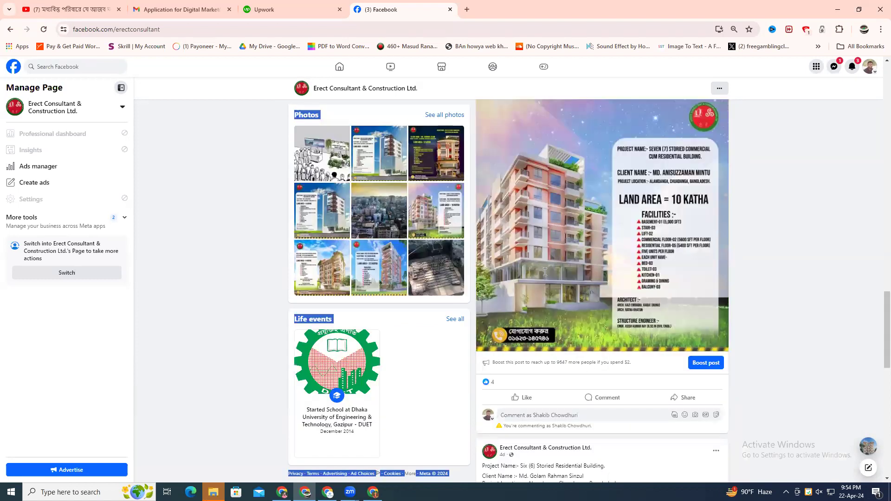
pyautogui.scroll(4, 545, 278)
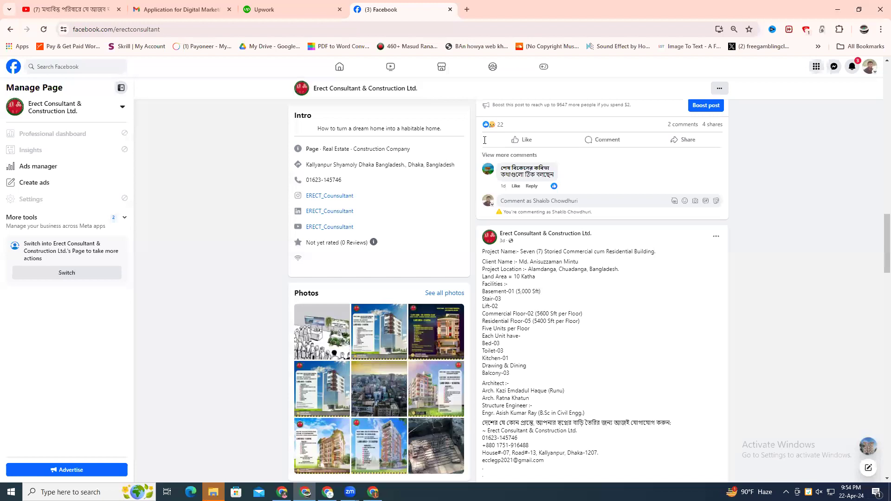
pyautogui.scroll(-3, 484, 156)
pyautogui.moveTo(545, 322); pyautogui.dragTo(483, 145)
pyautogui.moveTo(47, 98); pyautogui.dragTo(219, 178)
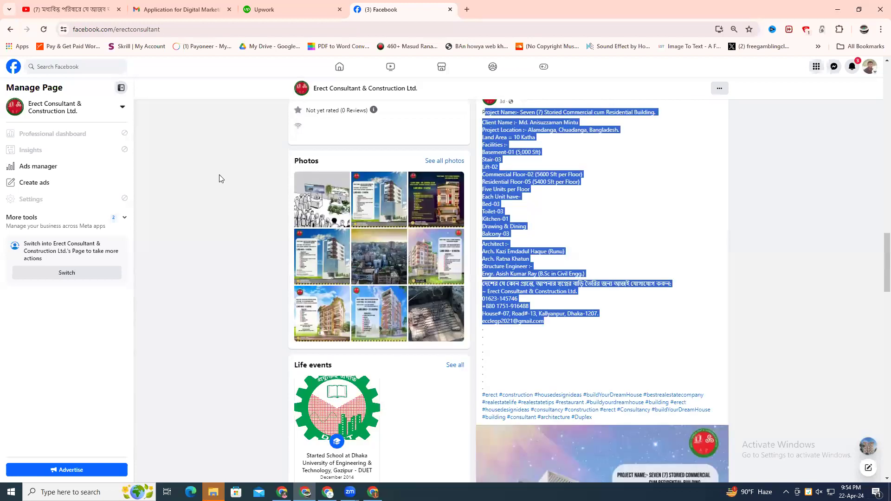
pyautogui.click(487, 330)
pyautogui.moveTo(486, 375); pyautogui.dragTo(483, 390)
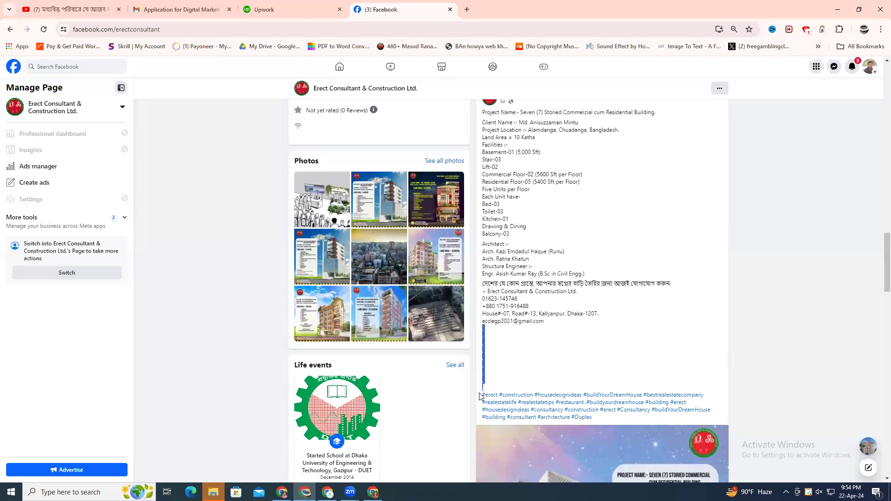
# Step: Examine the building post's hashtag block against its caption text, and view the project image beneath it
pyautogui.click(529, 370)
pyautogui.moveTo(597, 417); pyautogui.dragTo(482, 396)
pyautogui.moveTo(472, 273); pyautogui.dragTo(483, 350)
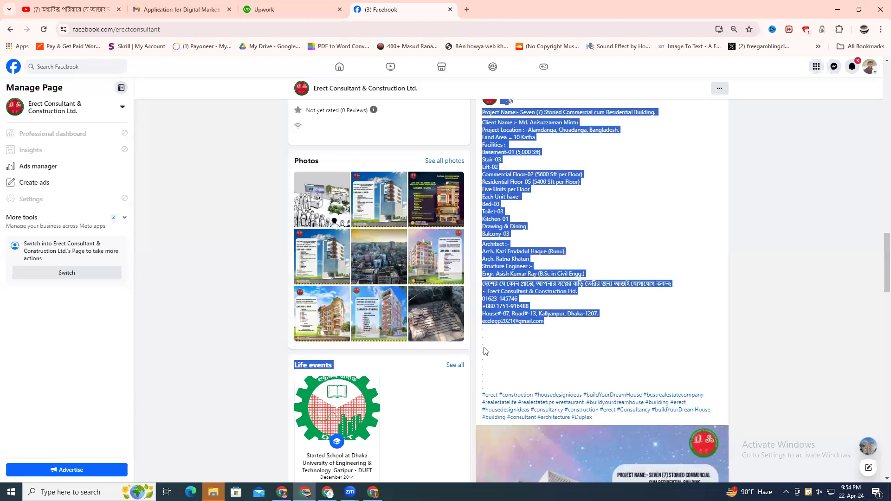
pyautogui.moveTo(548, 323); pyautogui.dragTo(485, 268)
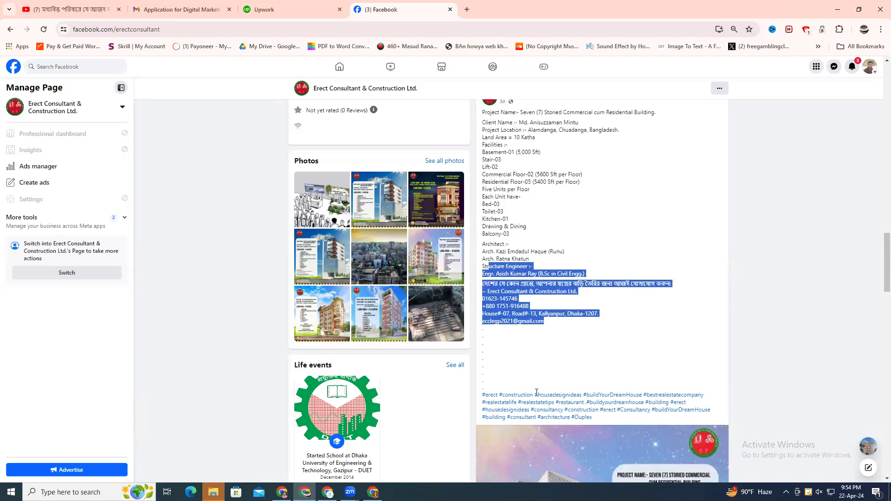
pyautogui.moveTo(599, 419); pyautogui.dragTo(485, 391)
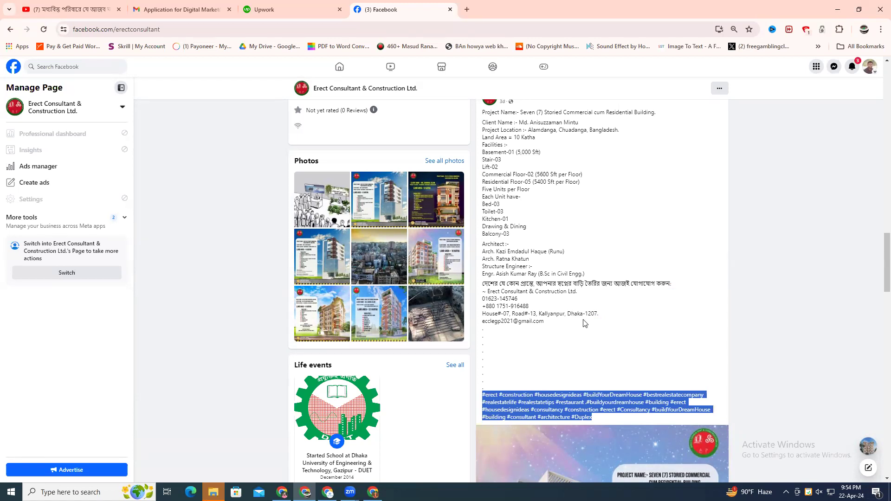
pyautogui.scroll(-3, 625, 394)
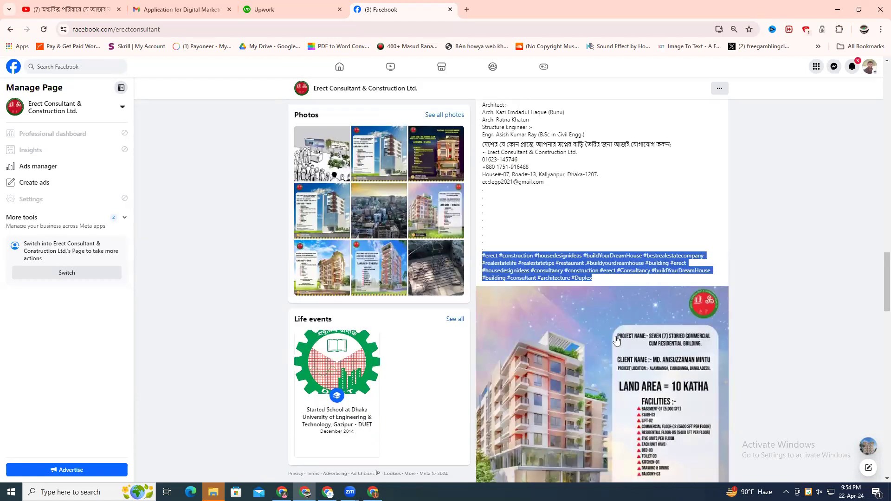
pyautogui.scroll(-3, 615, 341)
pyautogui.scroll(-1, 689, 353)
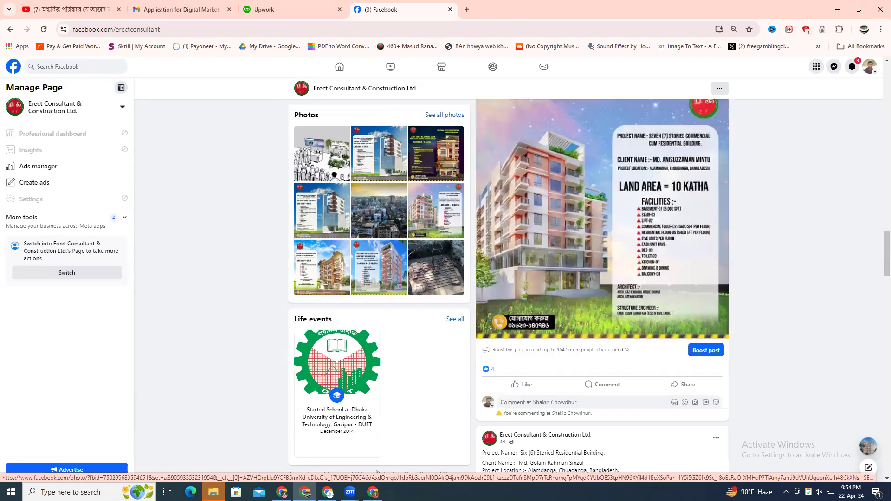
# Step: Switch back to Ads Manager and review the columns of the campaign table
pyautogui.hotkey('alt', 'Tab')
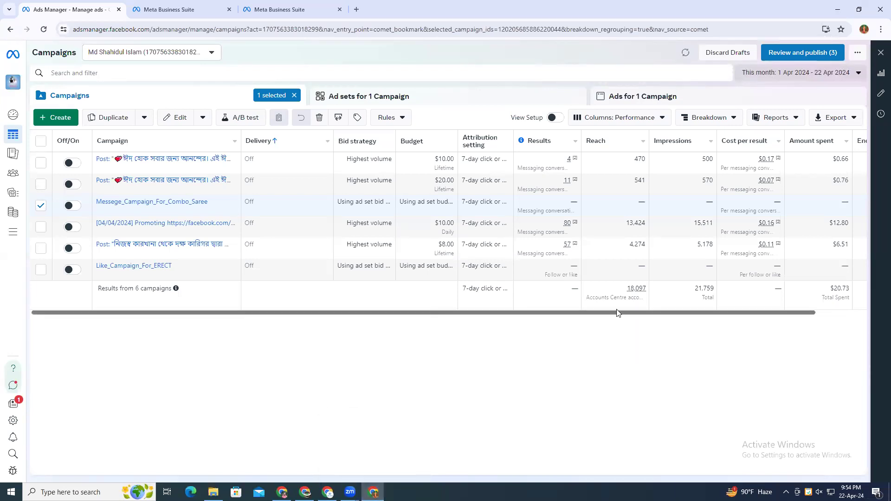
pyautogui.hscroll(2, 619, 312)
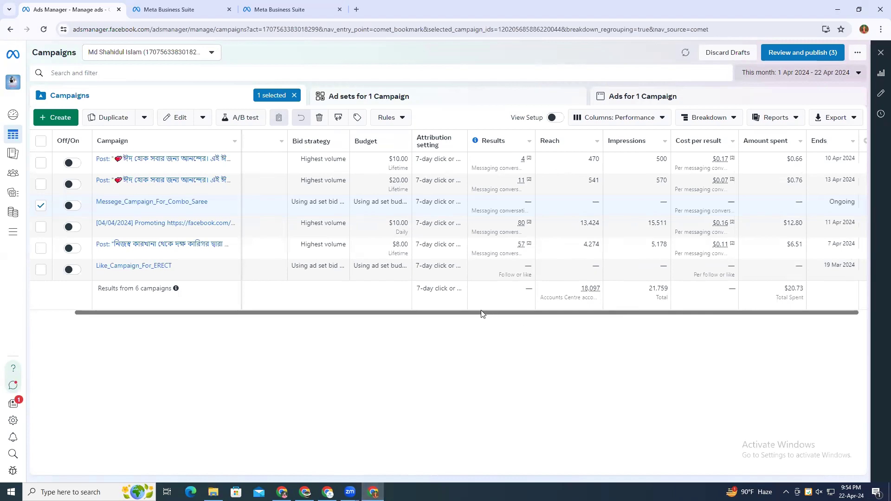
pyautogui.hscroll(-2, 481, 313)
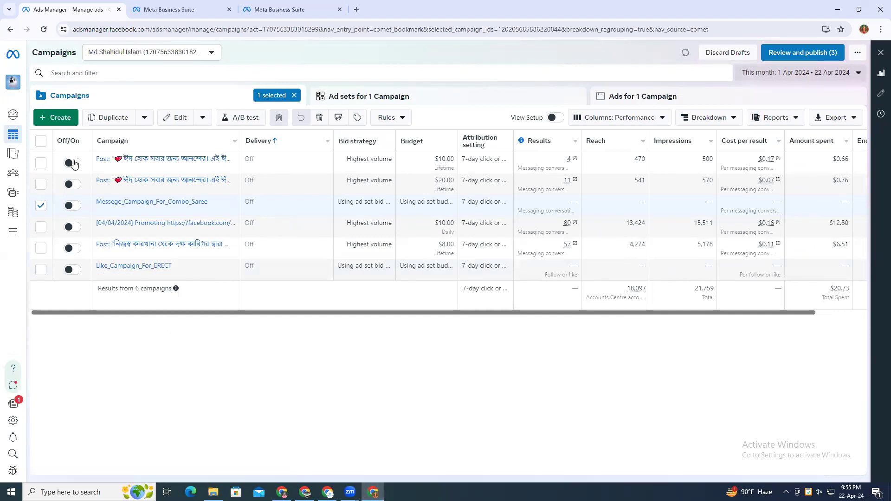
# Step: Start a new campaign with the Awareness objective and inspect its store location awareness use
pyautogui.click(57, 119)
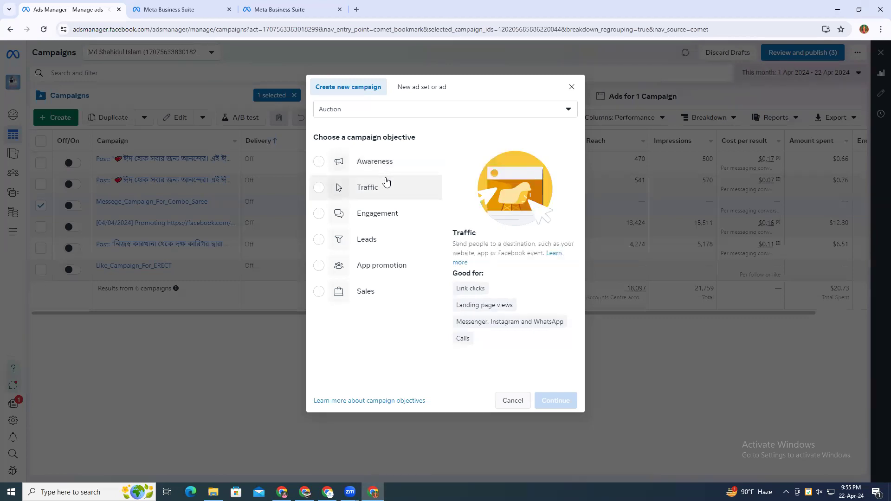
pyautogui.click(367, 161)
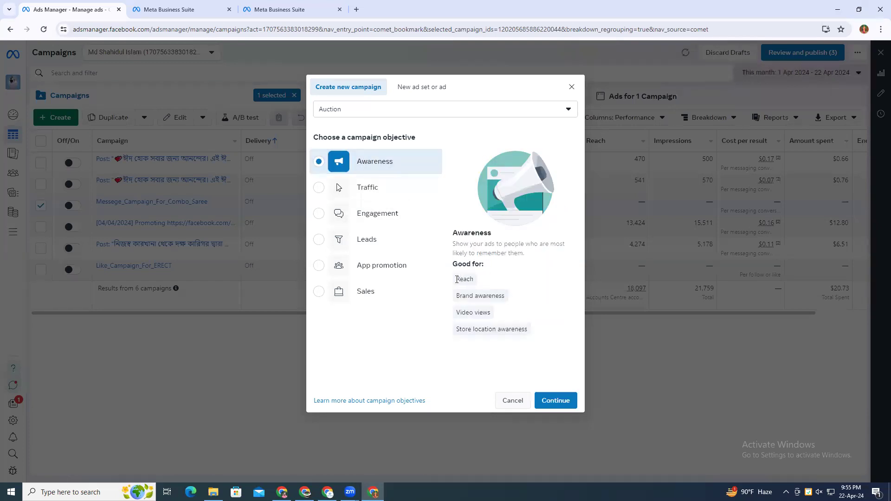
pyautogui.moveTo(456, 313); pyautogui.dragTo(519, 330)
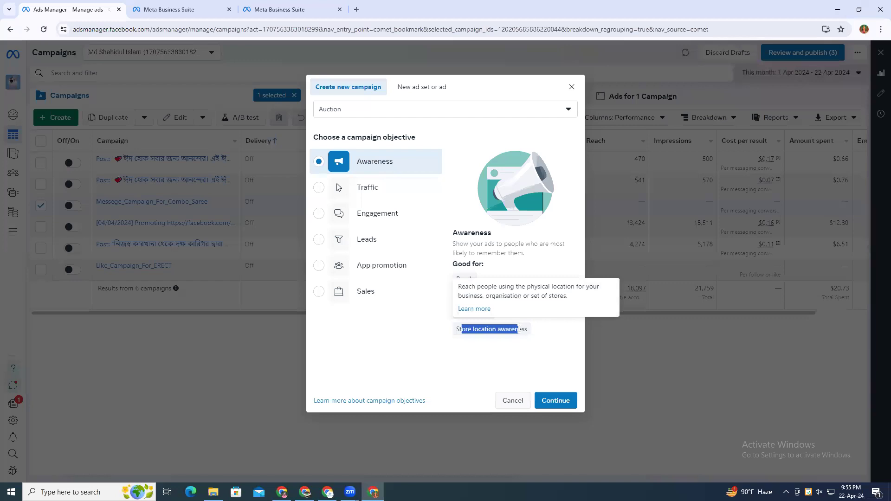
pyautogui.click(519, 330)
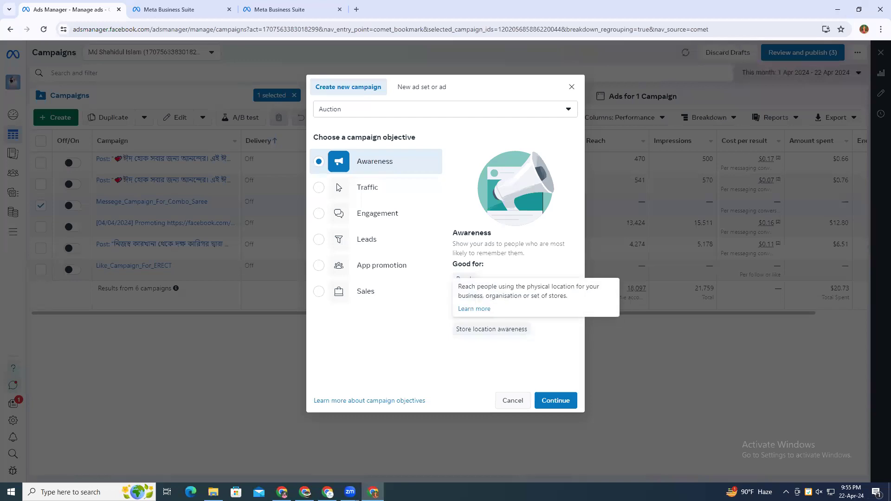
# Step: Switch to the Facebook window and open the home feed to look through its posts
pyautogui.click(304, 492)
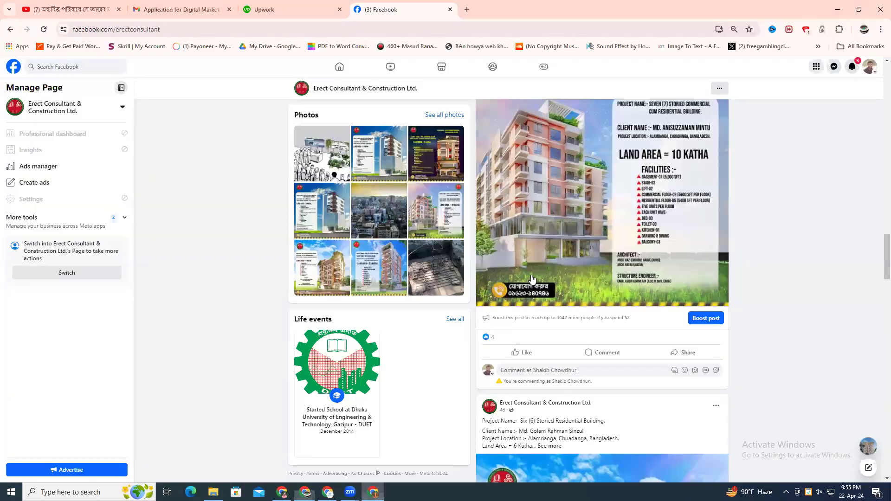
pyautogui.click(13, 67)
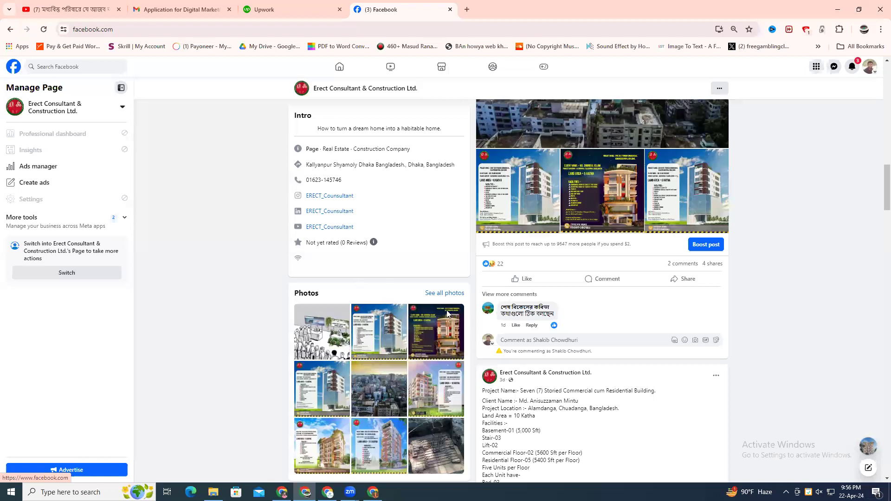
pyautogui.scroll(-10, 455, 302)
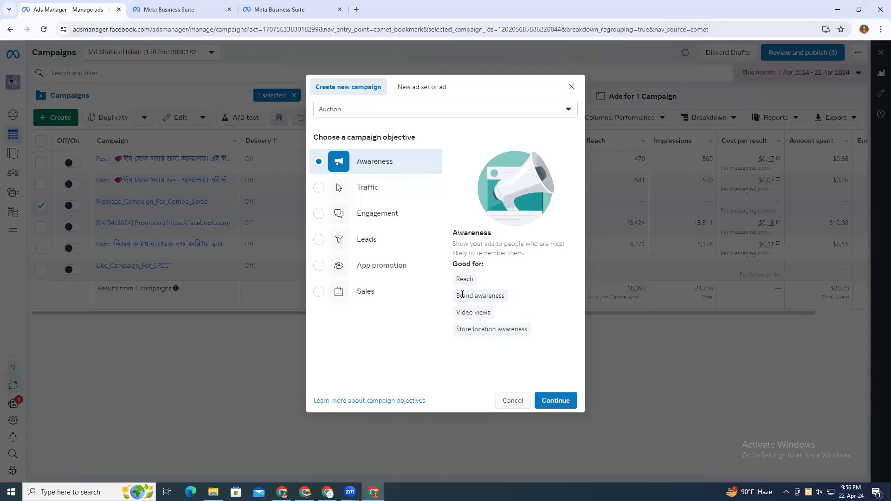
# Step: Go over Awareness uses from brand awareness to store location awareness in Ads Manager, and inspect the Traffic objective's link clicks use
pyautogui.moveTo(461, 296); pyautogui.dragTo(509, 298)
pyautogui.moveTo(461, 312); pyautogui.dragTo(516, 329)
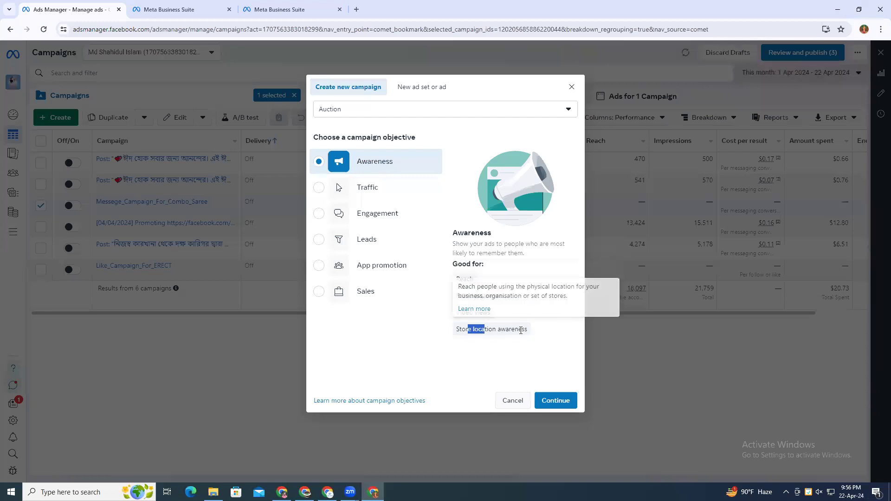
pyautogui.click(389, 194)
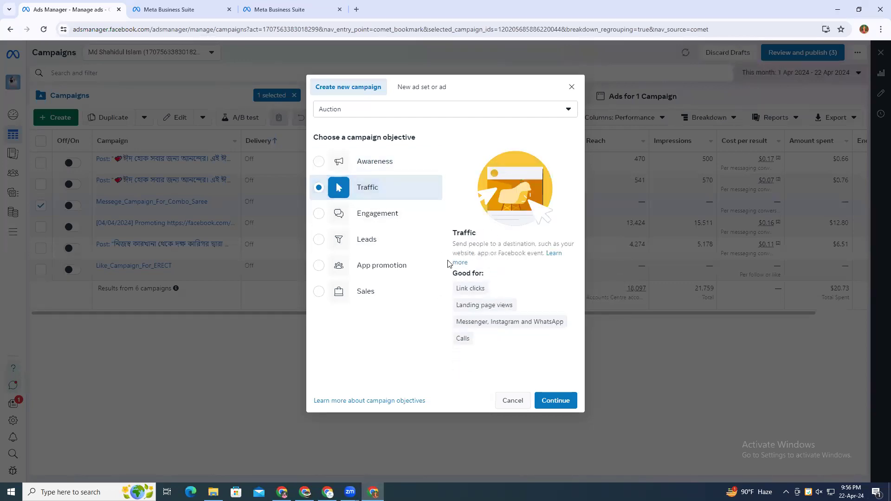
pyautogui.moveTo(458, 289)
pyautogui.moveTo(459, 290); pyautogui.dragTo(481, 289)
# Step: Switch to the Facebook feed, expand the Giftsup post about Teacher and Student, and view its full caption and puzzle image
pyautogui.click(374, 493)
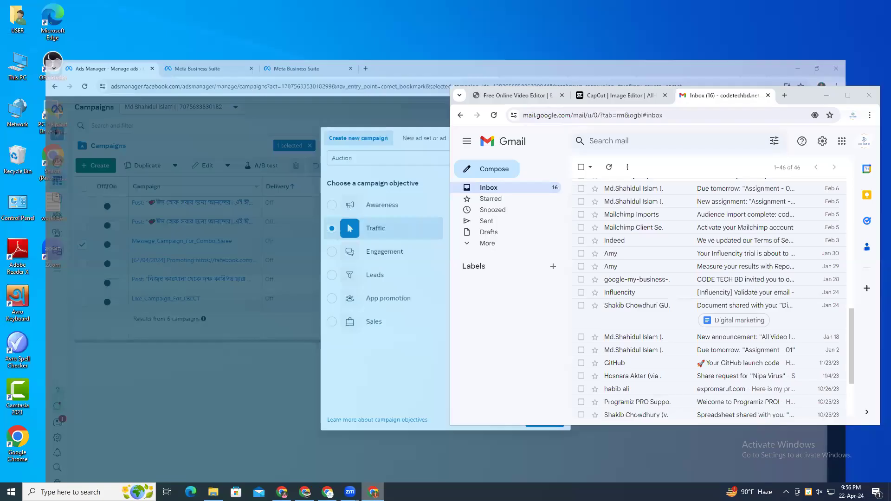
pyautogui.click(373, 492)
pyautogui.click(328, 493)
pyautogui.click(328, 493)
pyautogui.click(305, 493)
pyautogui.scroll(-8, 495, 328)
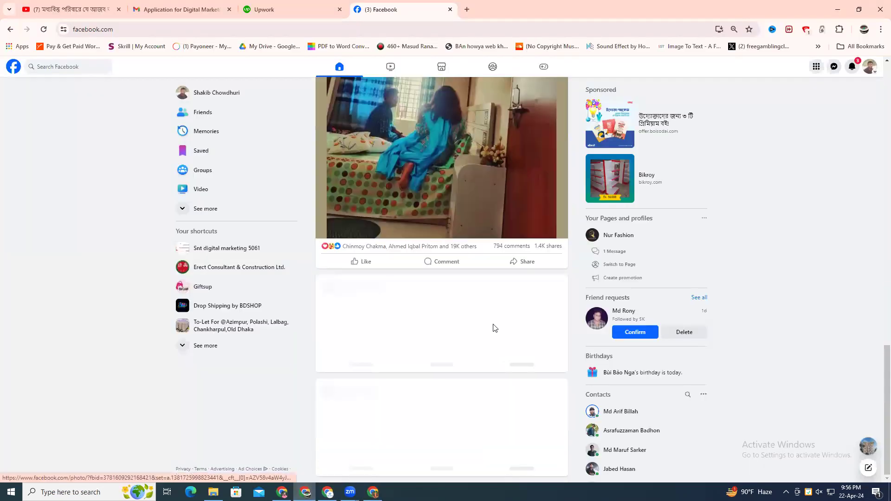
pyautogui.scroll(-5, 461, 316)
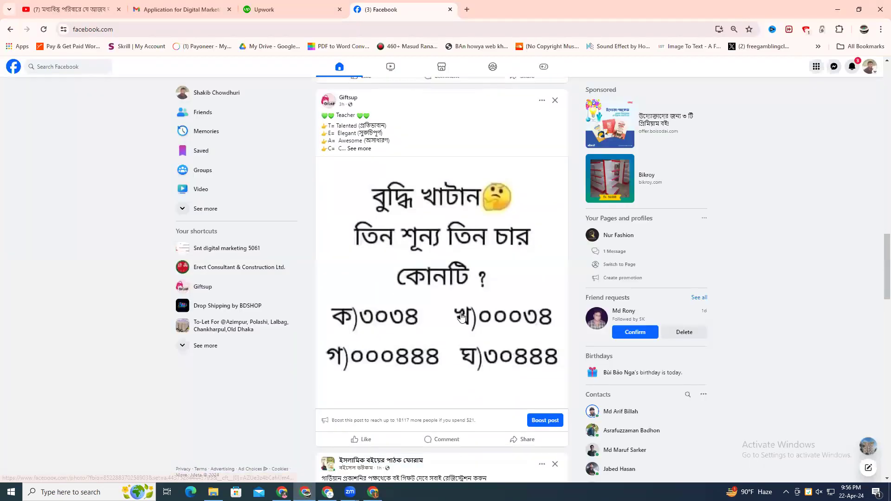
pyautogui.scroll(2, 461, 315)
pyautogui.click(364, 243)
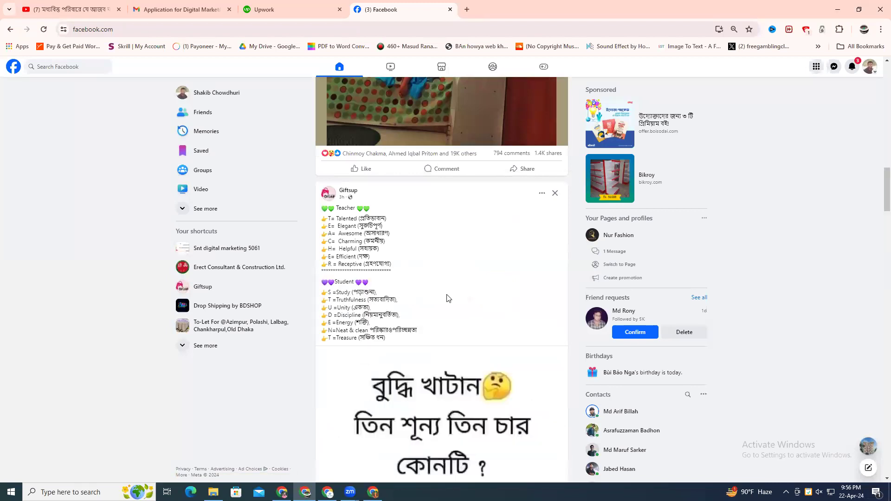
pyautogui.scroll(-2, 449, 298)
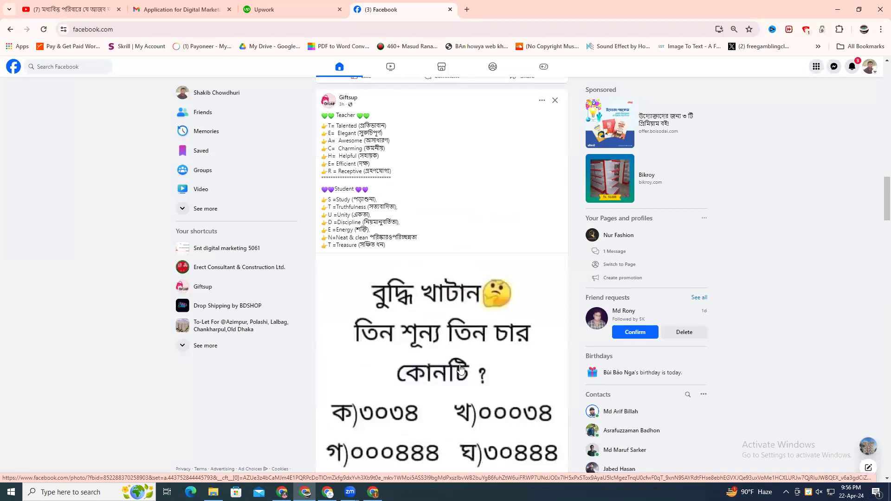
pyautogui.scroll(-2, 461, 369)
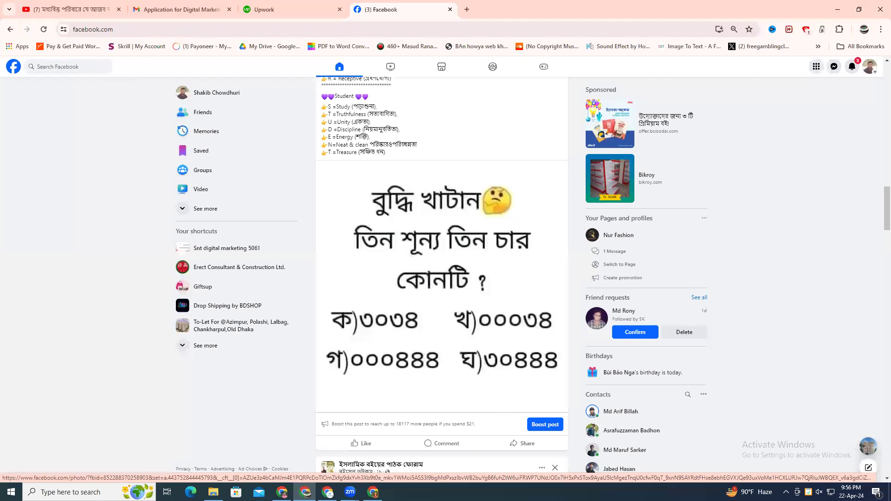
# Step: Return to Ads Manager and inspect the Traffic objective's Messenger, Instagram and WhatsApp use and its Calls use
pyautogui.click(372, 492)
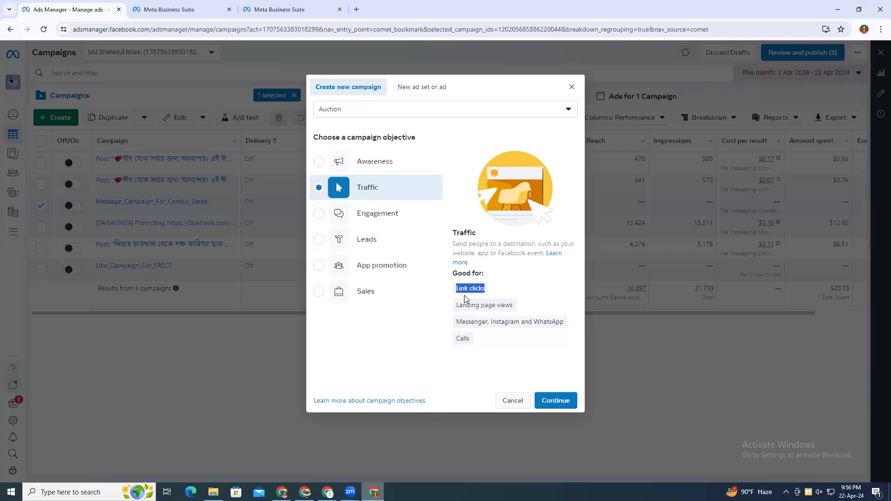
pyautogui.click(529, 309)
pyautogui.moveTo(465, 321); pyautogui.dragTo(487, 321)
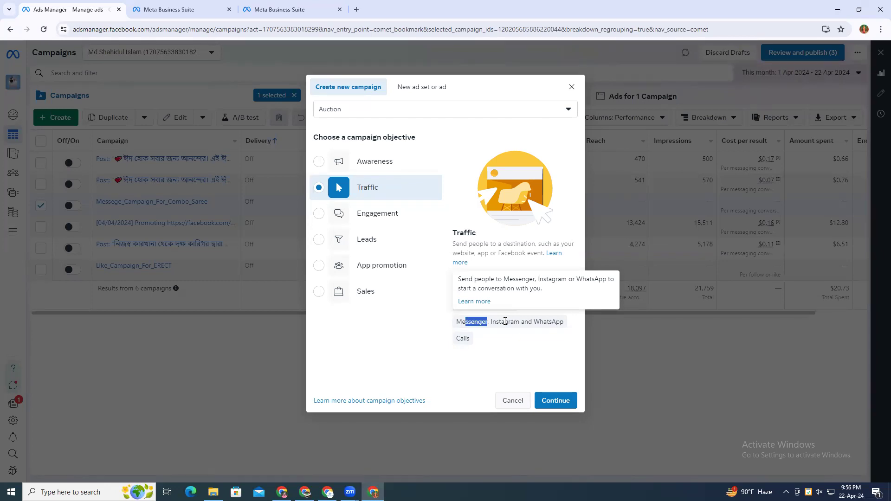
pyautogui.moveTo(457, 338); pyautogui.dragTo(470, 338)
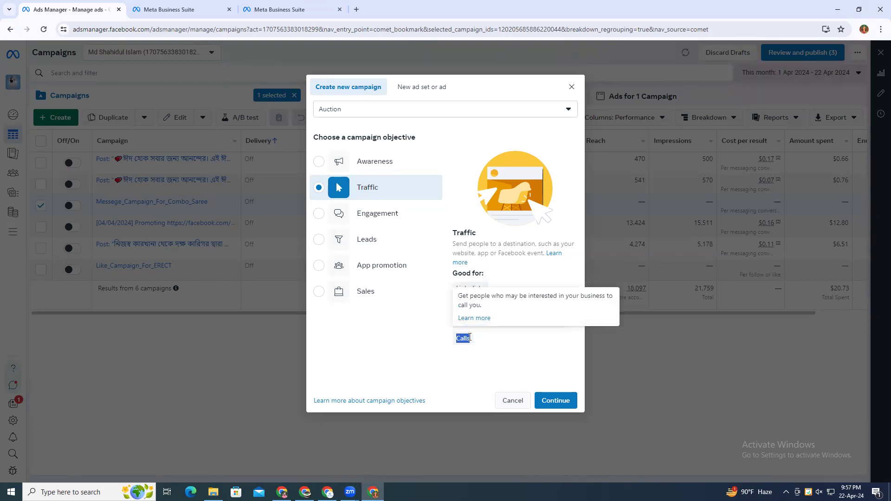
pyautogui.click(485, 338)
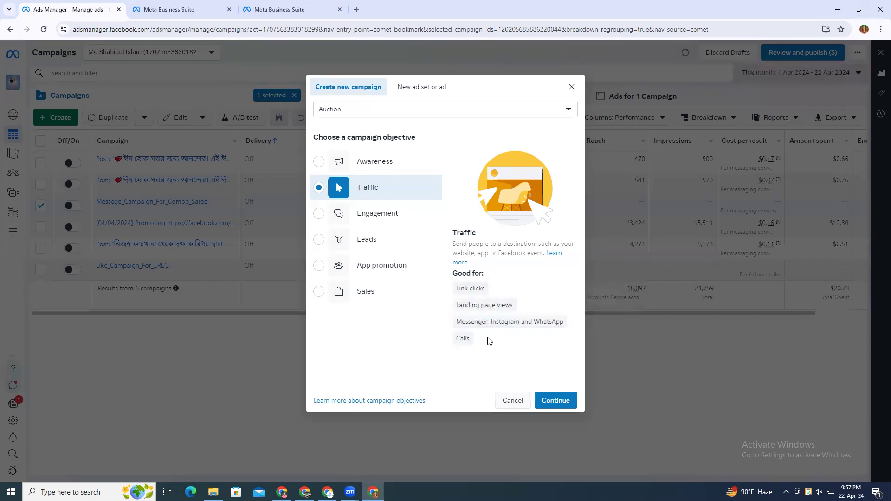
# Step: Preview the Engagement objective, and examine the estimated reach and spend in the Giftsup post's boost suggestion on Facebook
pyautogui.click(365, 216)
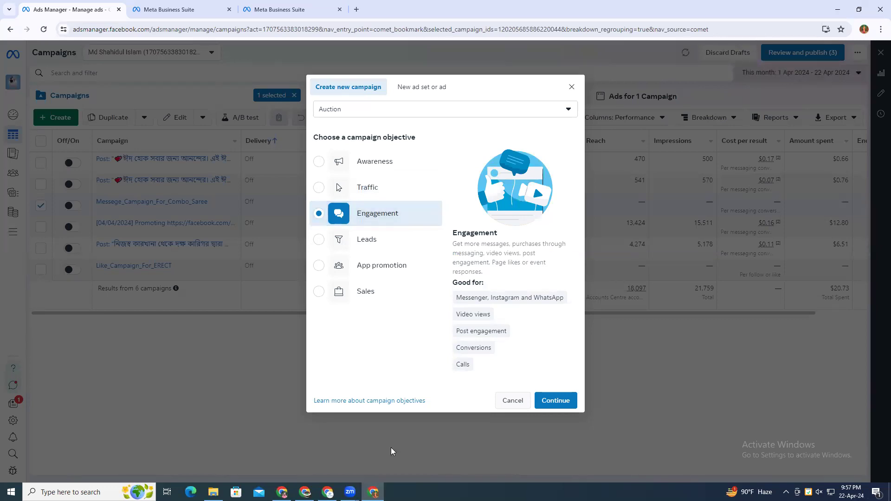
pyautogui.click(305, 492)
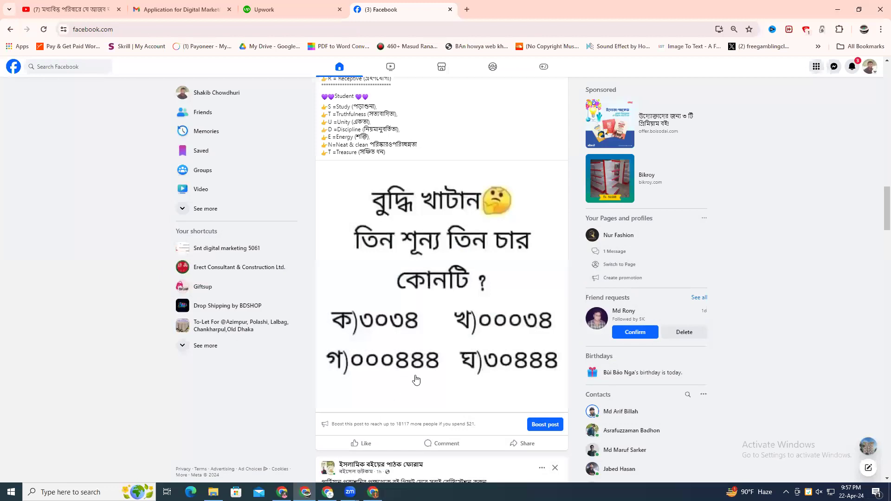
pyautogui.scroll(-1, 420, 382)
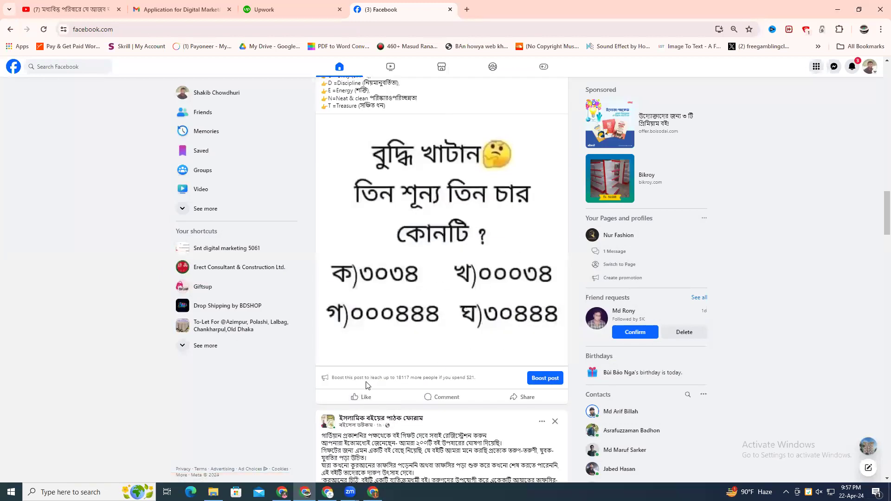
pyautogui.moveTo(353, 378); pyautogui.dragTo(409, 380)
pyautogui.moveTo(469, 379); pyautogui.dragTo(486, 382)
pyautogui.moveTo(412, 378); pyautogui.dragTo(397, 379)
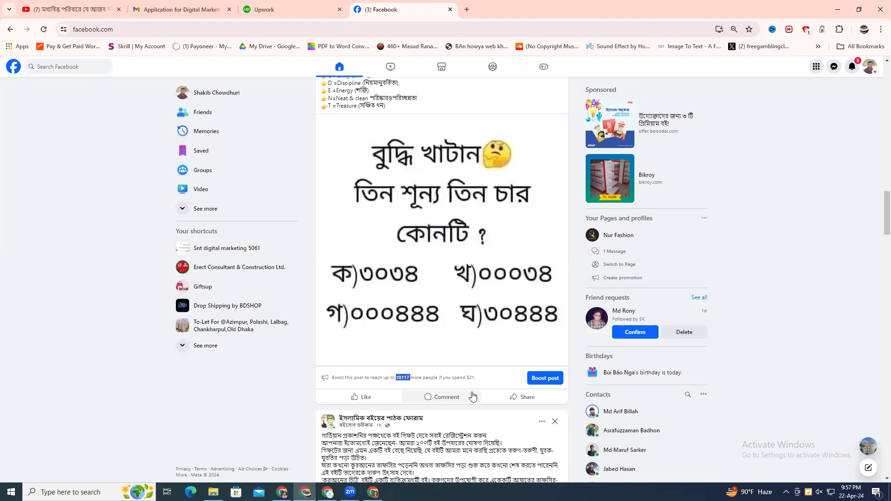
pyautogui.moveTo(468, 377); pyautogui.dragTo(482, 380)
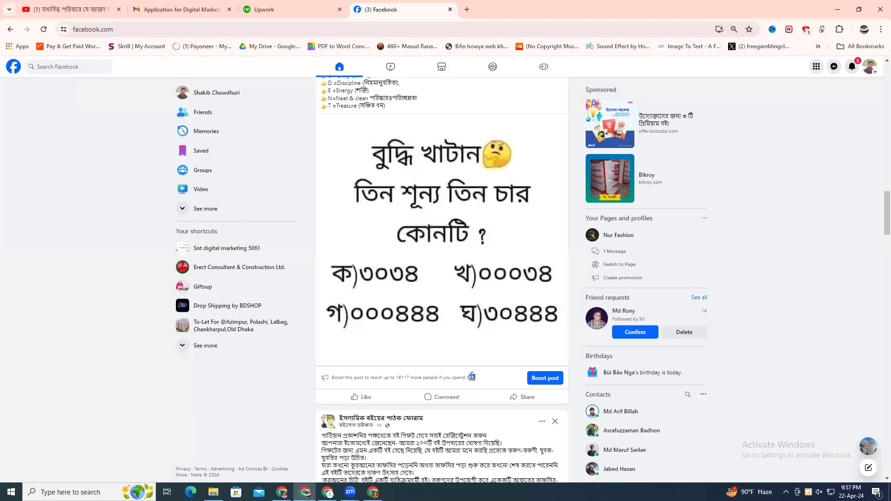
pyautogui.moveTo(406, 380); pyautogui.dragTo(332, 379)
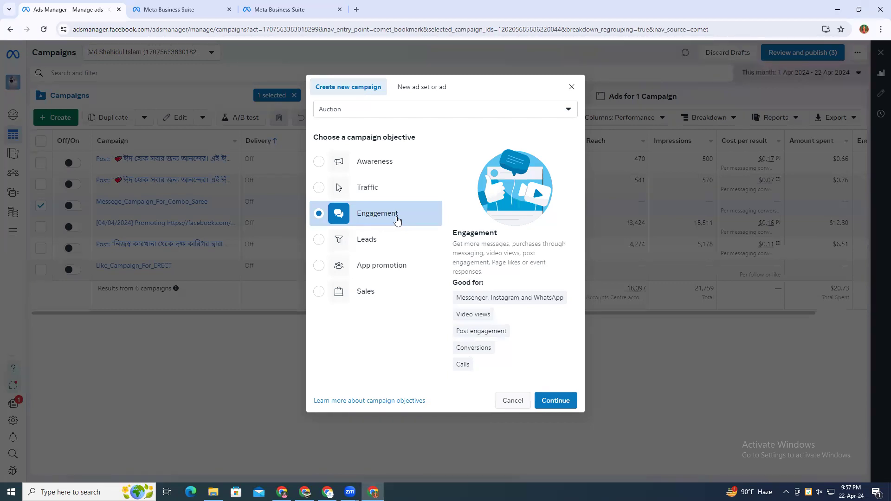
# Step: Preview the Leads objective in Ads Manager and inspect its Messenger and Instagram, Conversions and Calls uses
pyautogui.click(394, 252)
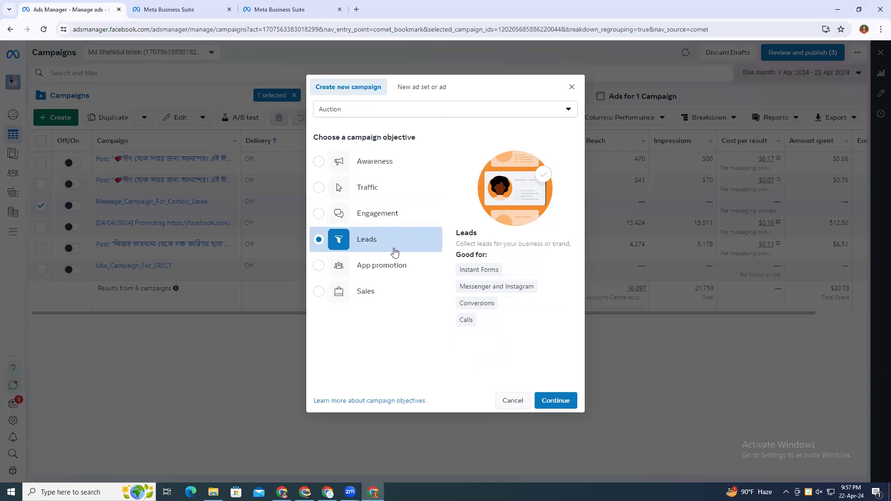
pyautogui.moveTo(464, 271)
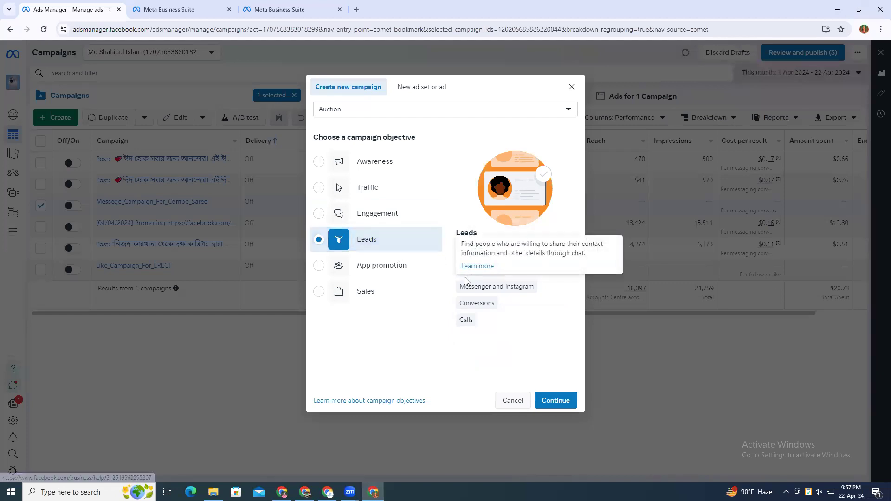
pyautogui.moveTo(460, 304); pyautogui.dragTo(495, 339)
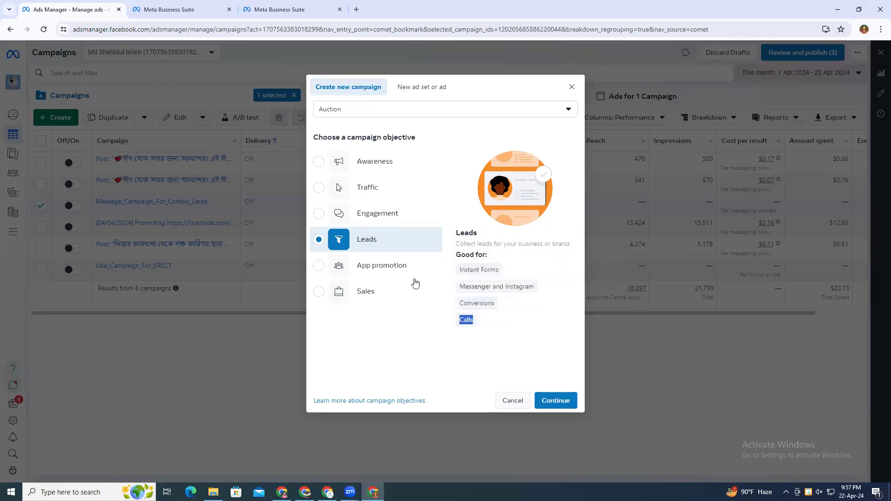
# Step: Preview the App promotion objective with its app installs and app events uses, and the Sales objective
pyautogui.click(401, 274)
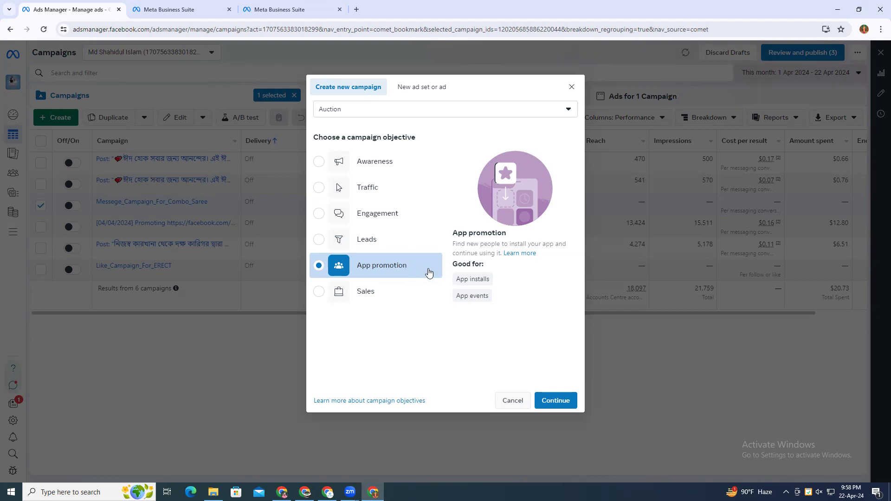
pyautogui.moveTo(456, 302)
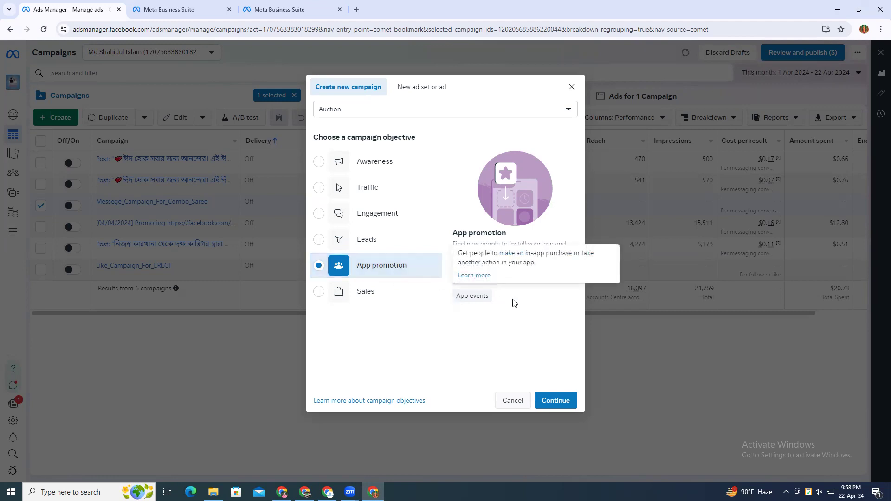
pyautogui.moveTo(457, 281)
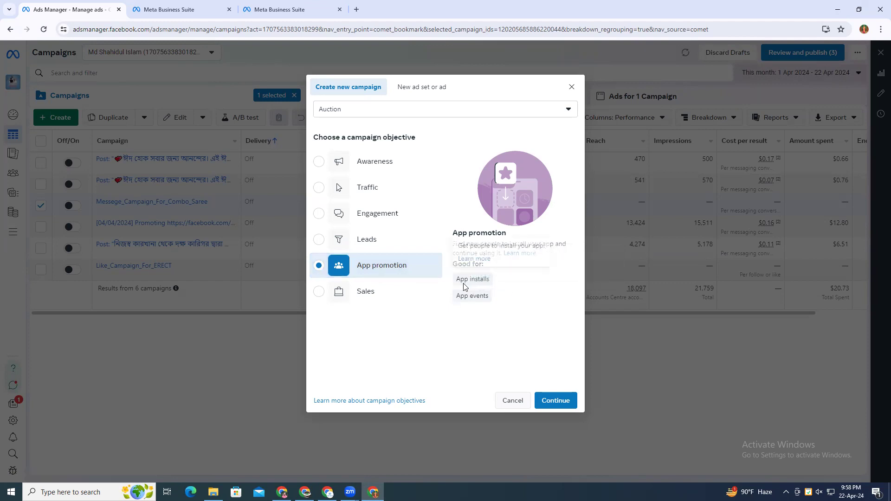
pyautogui.click(385, 301)
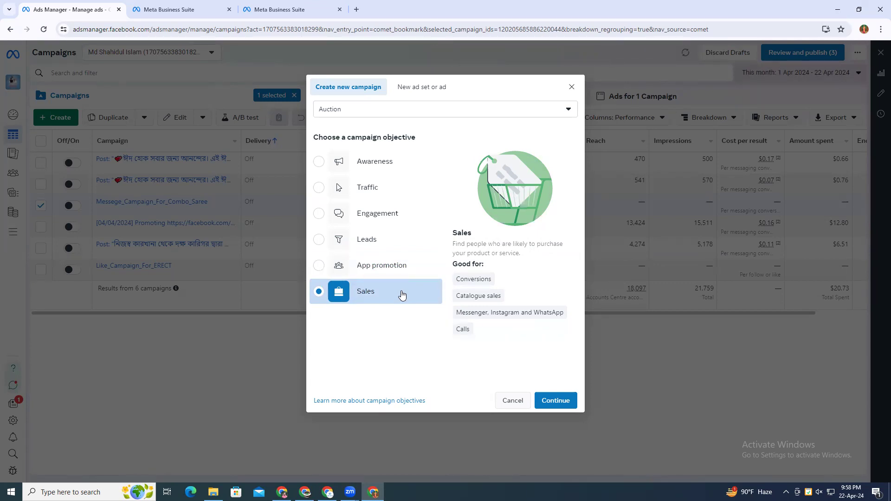
# Step: Create the campaign with the Engagement objective and the Manual engagement campaign setup
pyautogui.click(380, 225)
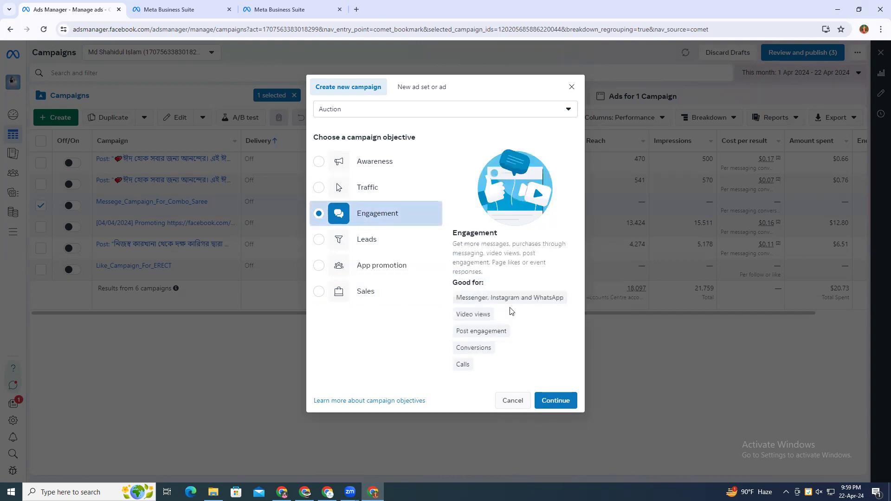
pyautogui.click(555, 401)
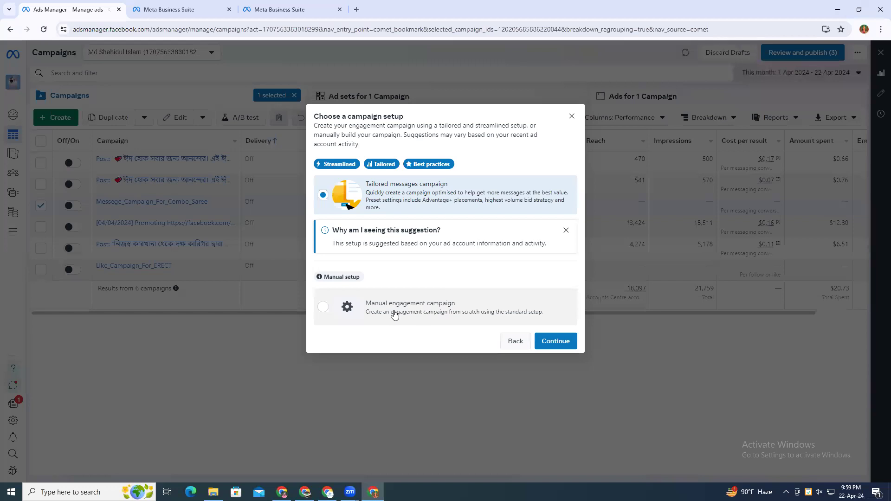
pyautogui.click(438, 314)
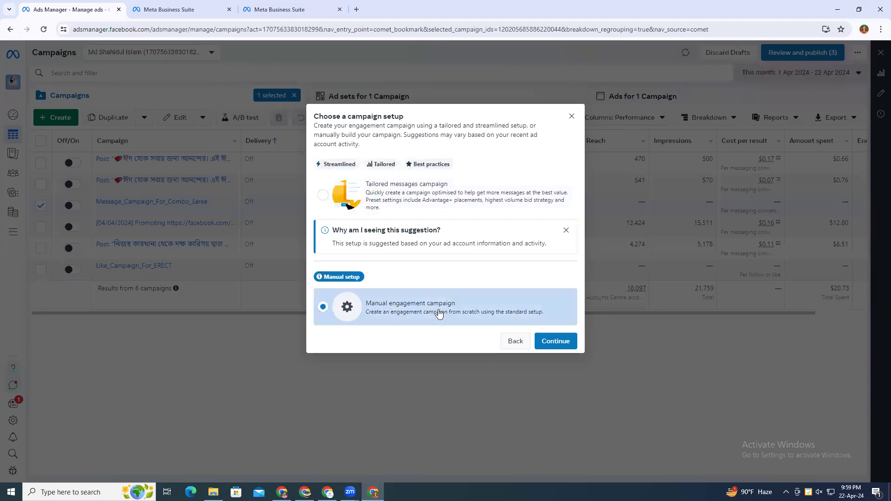
pyautogui.click(556, 342)
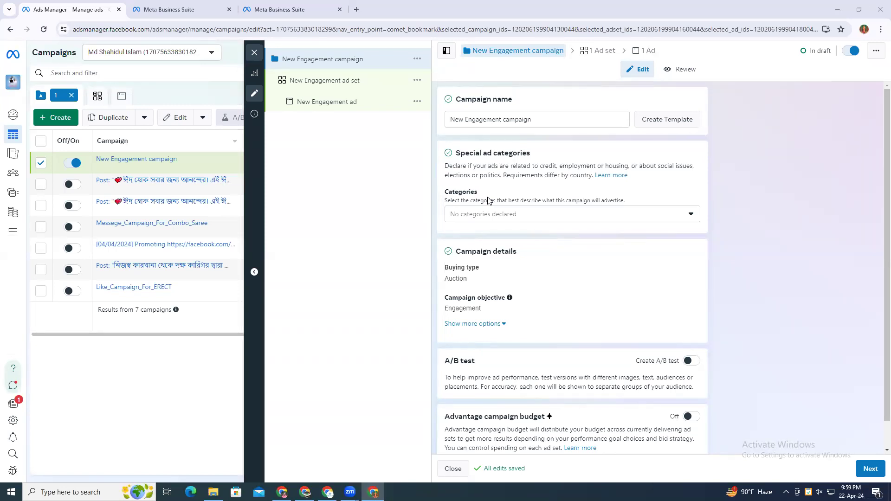
pyautogui.scroll(-1, 568, 347)
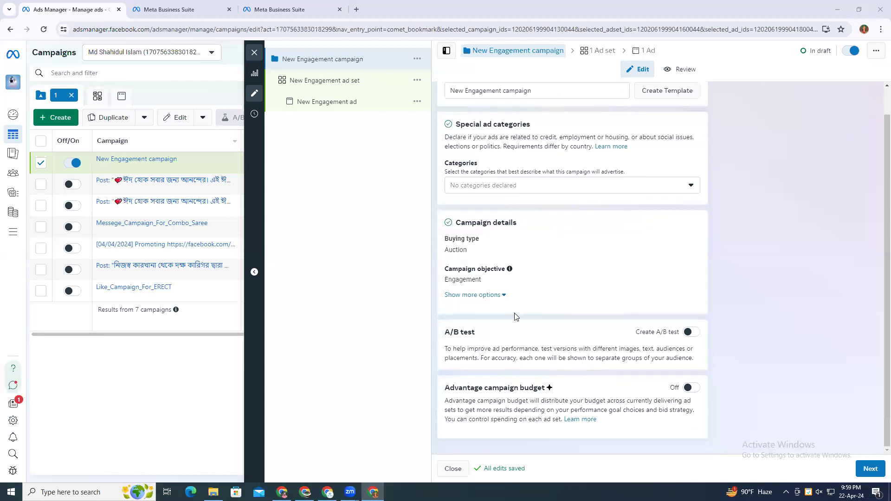
pyautogui.scroll(1, 517, 317)
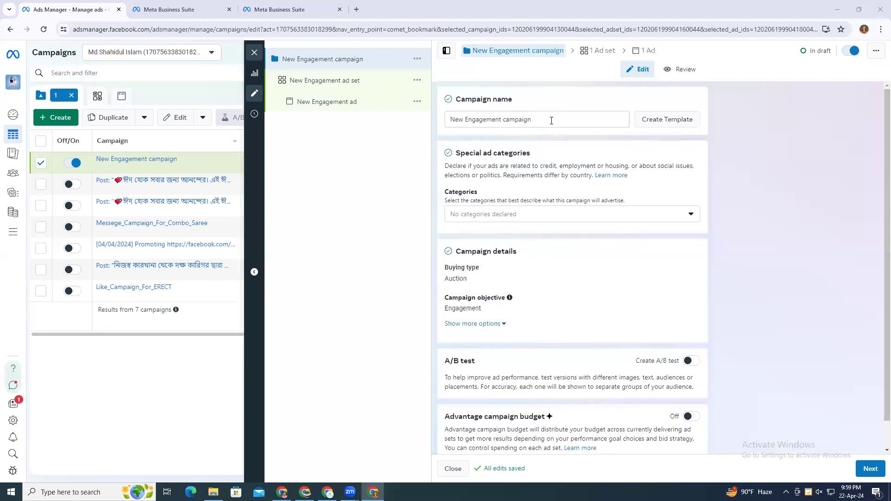
pyautogui.moveTo(552, 121); pyautogui.dragTo(430, 125)
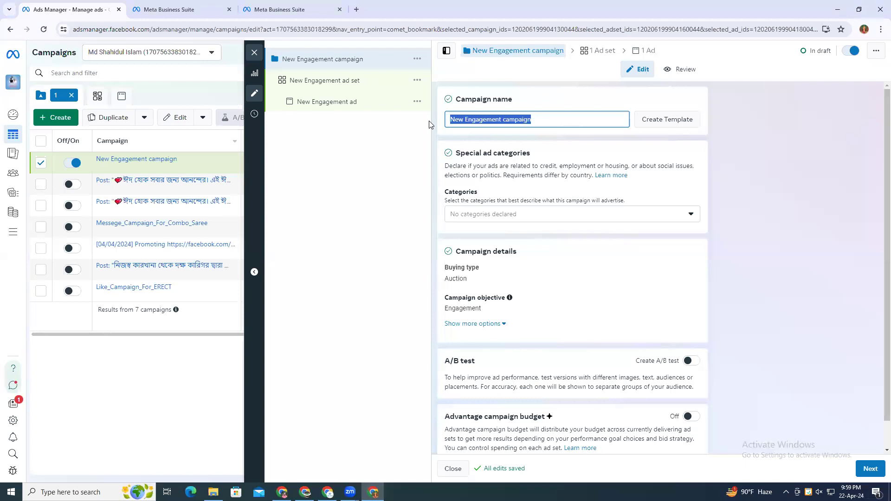
pyautogui.write('https://www.facebook.com/batch5061')
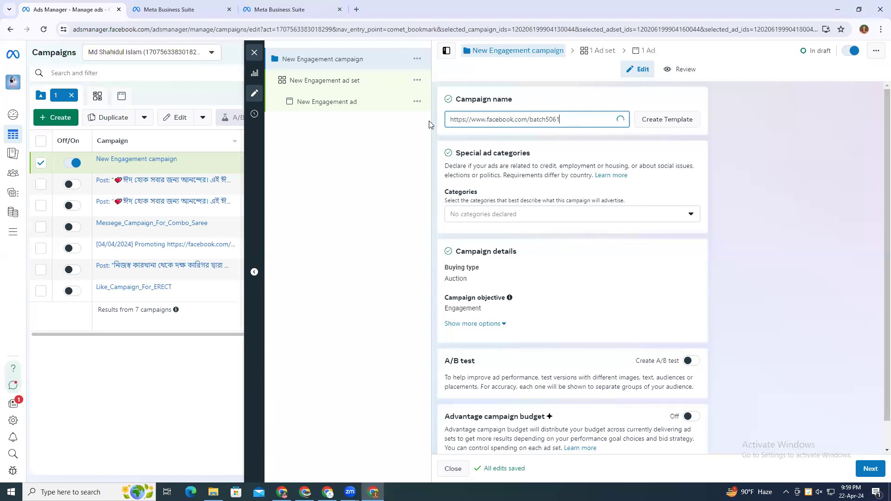
pyautogui.press('BackSpace')
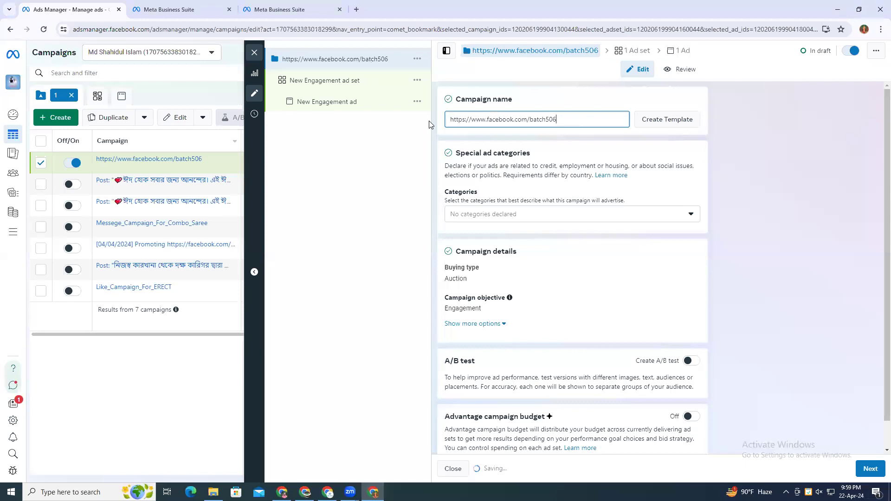
pyautogui.write('1')
pyautogui.press('Left')
pyautogui.press('Left')
pyautogui.press('Left')
pyautogui.press('Left')
pyautogui.press('Left')
pyautogui.press('Left')
pyautogui.press('BackSpace')
pyautogui.press('BackSpace')
pyautogui.press('BackSpace')
pyautogui.press('BackSpace')
pyautogui.press('BackSpace')
pyautogui.press('BackSpace')
pyautogui.press('BackSpace')
pyautogui.press('BackSpace')
pyautogui.press('BackSpace')
pyautogui.press('BackSpace')
pyautogui.press('BackSpace')
pyautogui.press('BackSpace')
pyautogui.press('BackSpace')
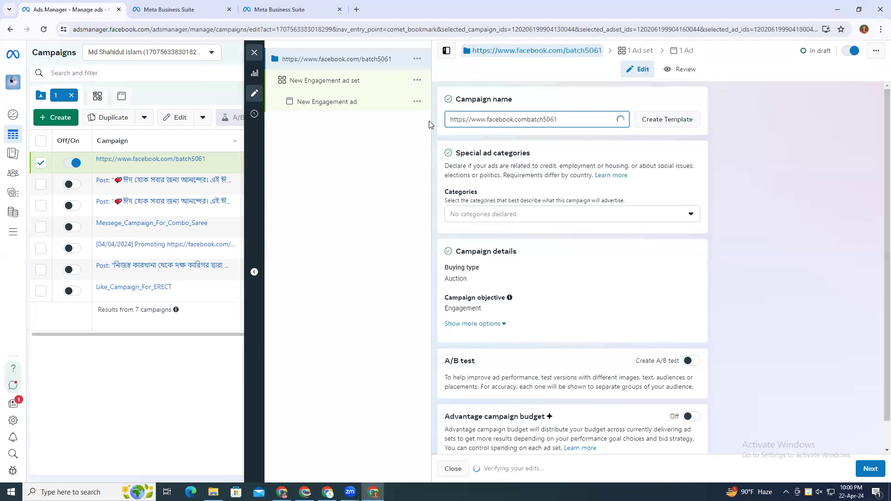
pyautogui.press('BackSpace')
pyautogui.press('BackSpace')
pyautogui.press('BackSpace')
pyautogui.press('BackSpace')
pyautogui.press('BackSpace')
pyautogui.press('BackSpace')
pyautogui.press('BackSpace')
pyautogui.press('BackSpace')
pyautogui.press('BackSpace')
pyautogui.press('BackSpace')
pyautogui.press('BackSpace')
pyautogui.press('BackSpace')
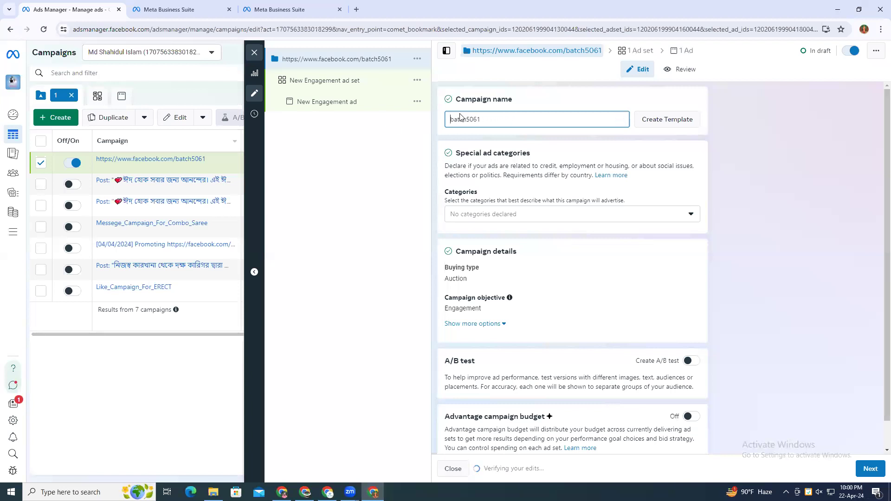
# Step: Extend the campaign name to batch5061_like_ads_Campaign
pyautogui.click(494, 119)
pyautogui.write('_')
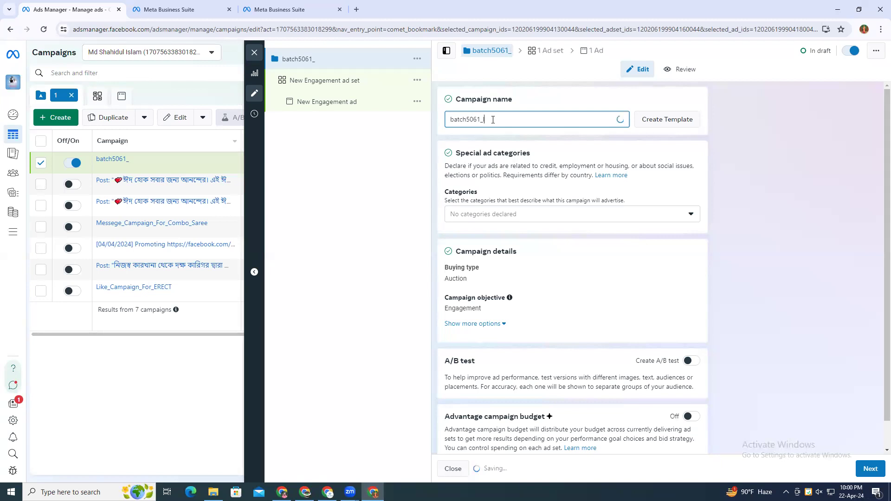
pyautogui.write('like ads ')
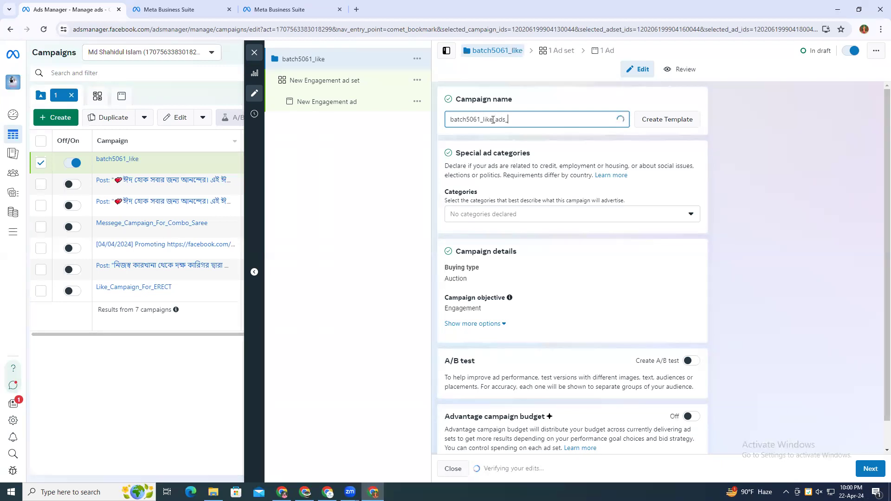
pyautogui.write('Campa')
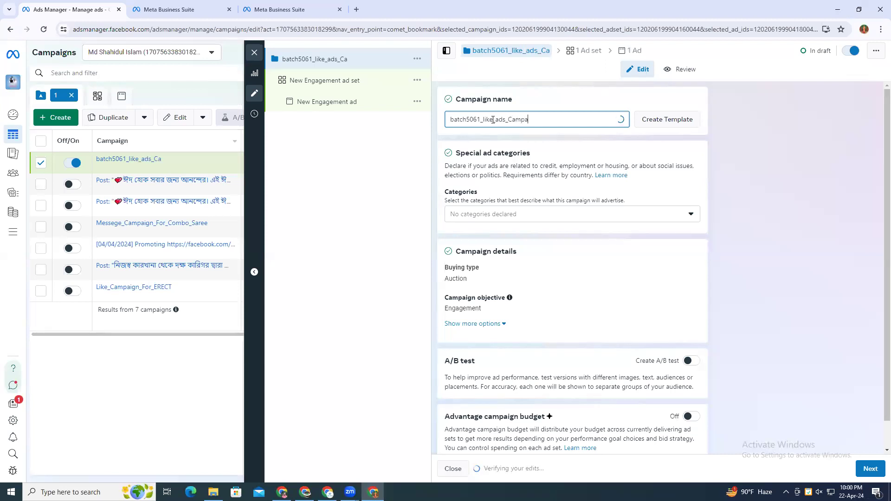
pyautogui.write('ign')
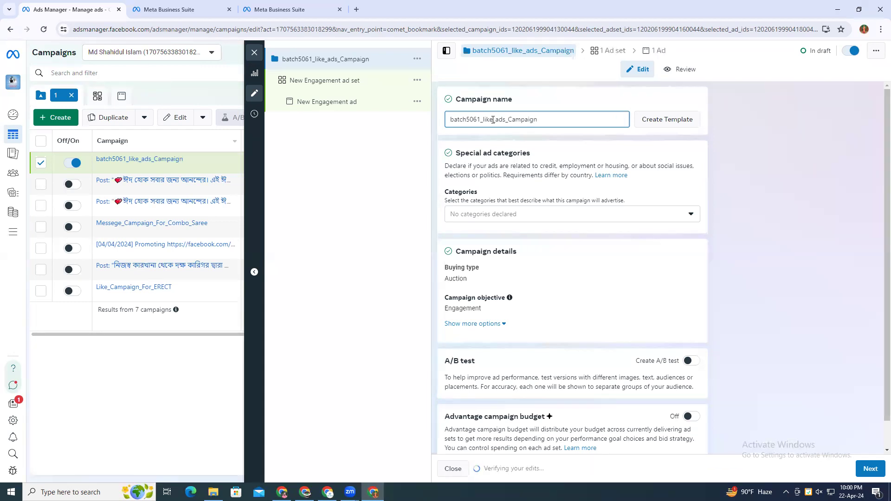
# Step: Dismiss the driver updater pop-up and capitalise the campaign name's first letter to make it Batch5061_like_ads_Campaign
pyautogui.moveTo(543, 119); pyautogui.dragTo(418, 130)
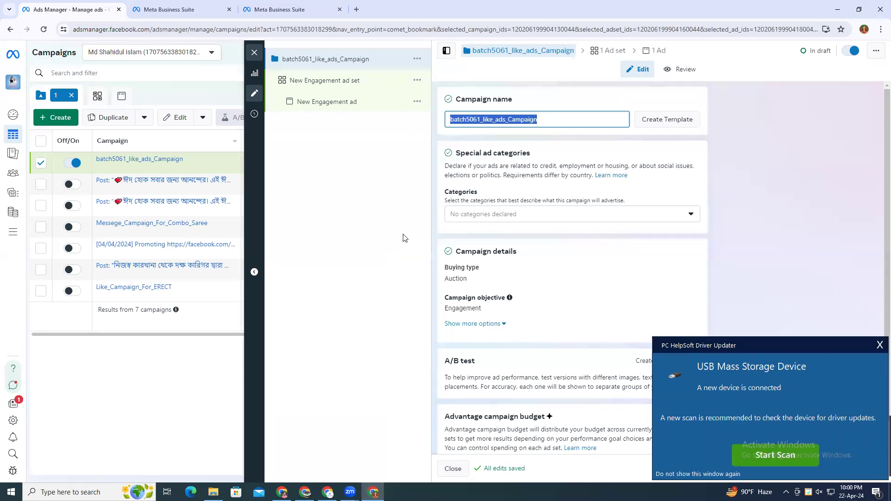
pyautogui.click(880, 345)
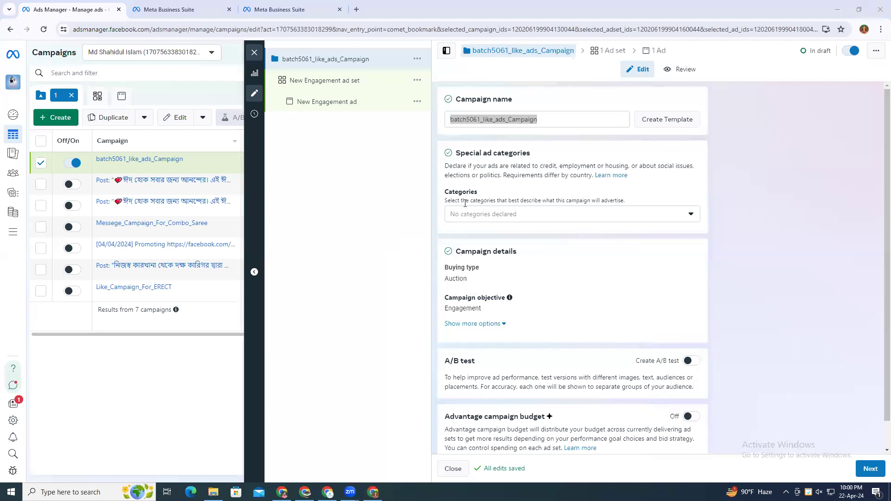
pyautogui.click(569, 118)
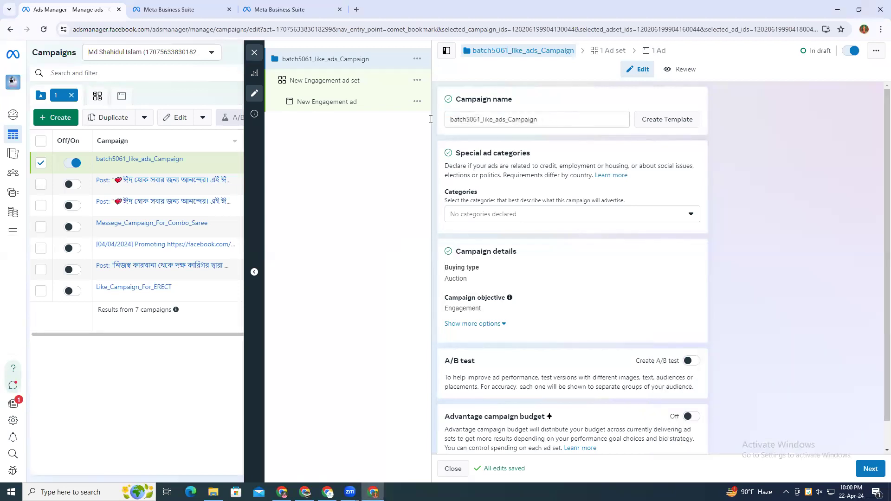
pyautogui.click(452, 119)
pyautogui.moveTo(451, 120); pyautogui.dragTo(435, 126)
pyautogui.write('B')
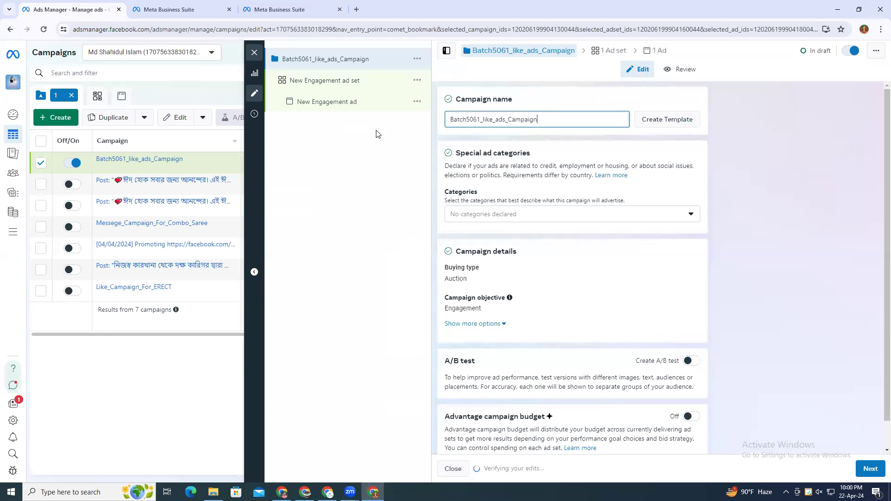
pyautogui.hotkey('ctrl', 'a')
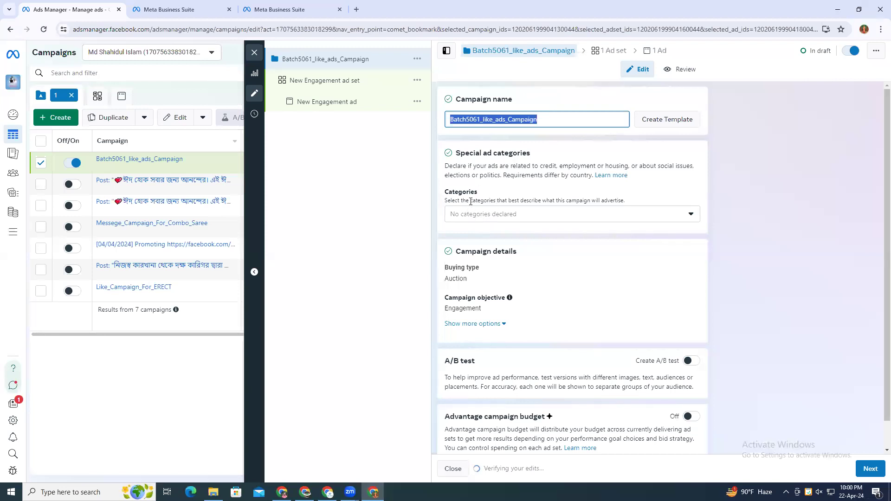
# Step: Examine the special ad category choices and their description without declaring any category
pyautogui.moveTo(480, 192); pyautogui.dragTo(439, 194)
pyautogui.click(538, 204)
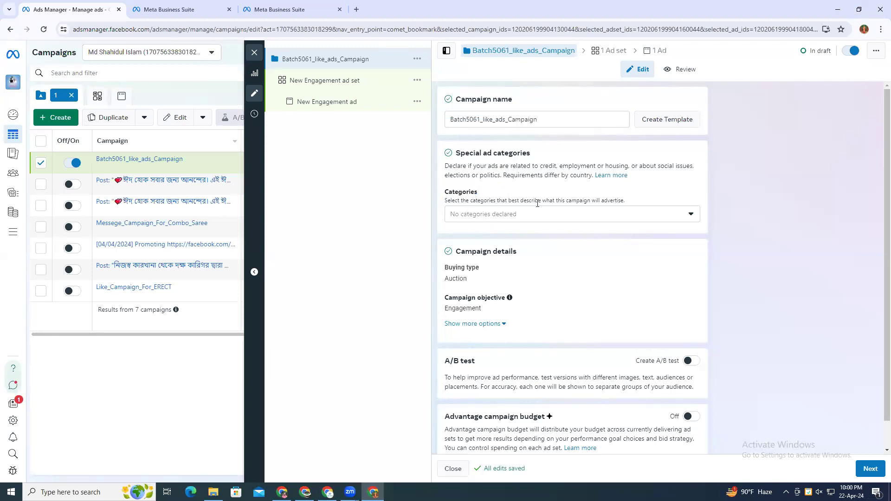
pyautogui.click(571, 216)
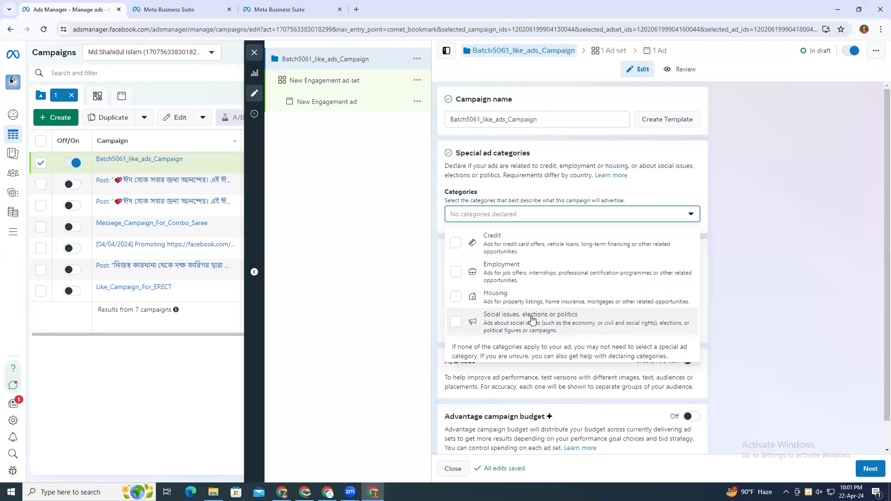
pyautogui.click(474, 214)
pyautogui.moveTo(474, 195); pyautogui.dragTo(445, 195)
pyautogui.click(504, 191)
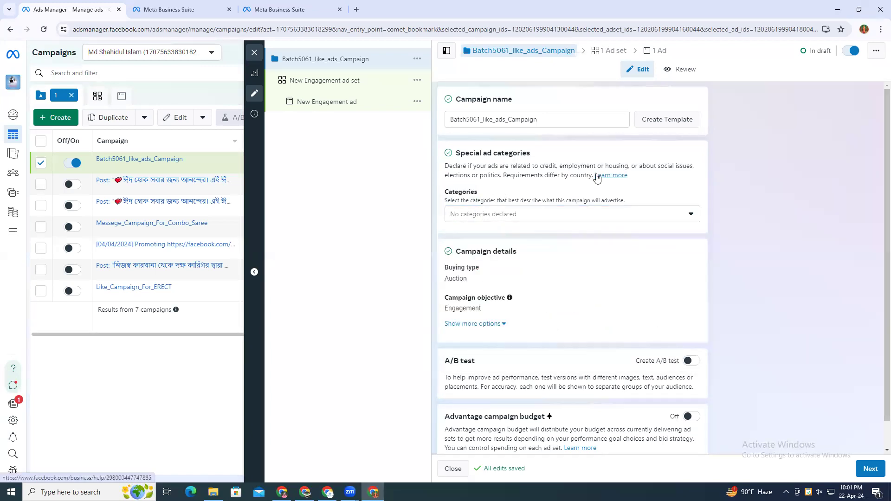
pyautogui.moveTo(594, 175); pyautogui.dragTo(472, 50)
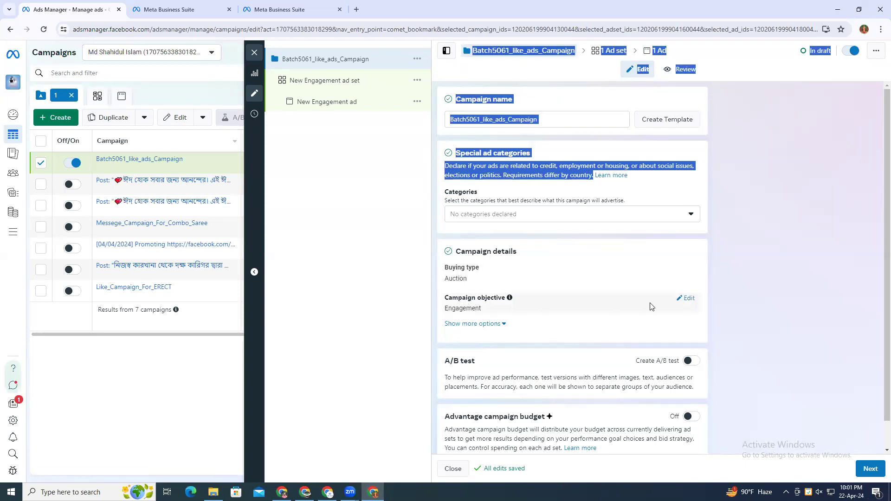
# Step: Open the campaign objective for editing and review the available objectives
pyautogui.click(685, 299)
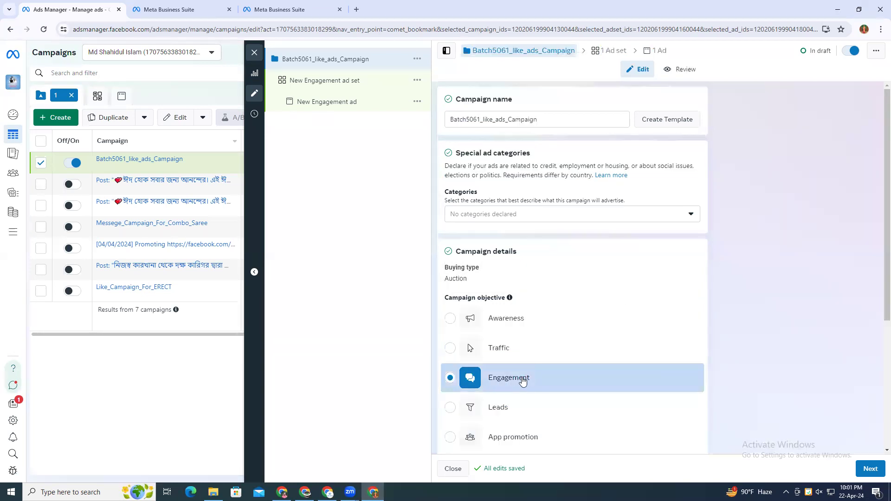
pyautogui.scroll(-2, 590, 373)
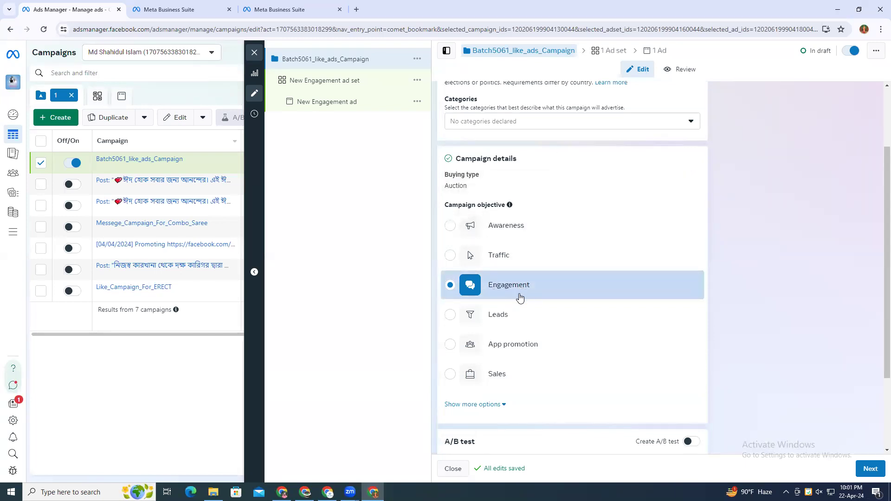
pyautogui.scroll(-2, 506, 325)
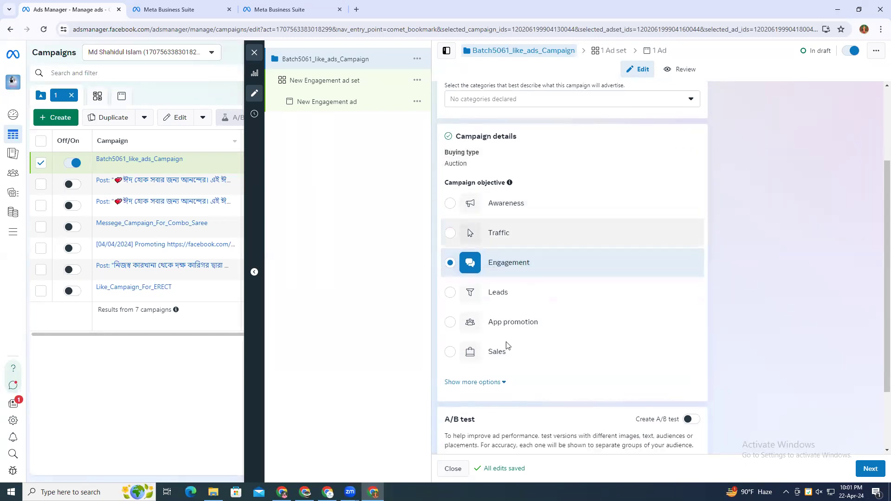
# Step: Show the additional campaign details and try adding a campaign spending limit
pyautogui.click(489, 312)
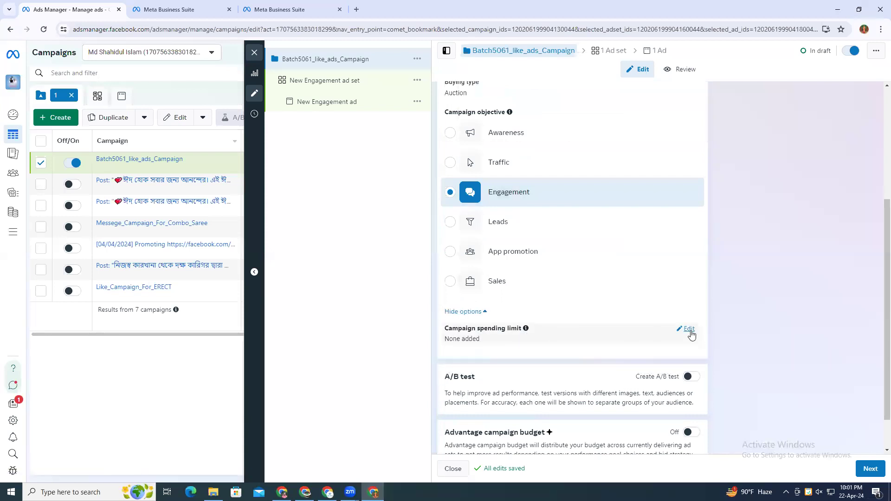
pyautogui.click(689, 329)
pyautogui.click(450, 342)
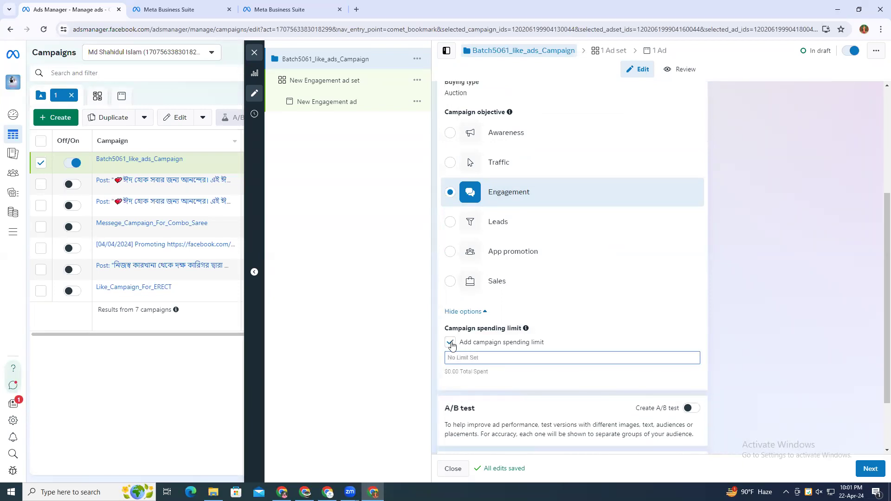
pyautogui.click(451, 344)
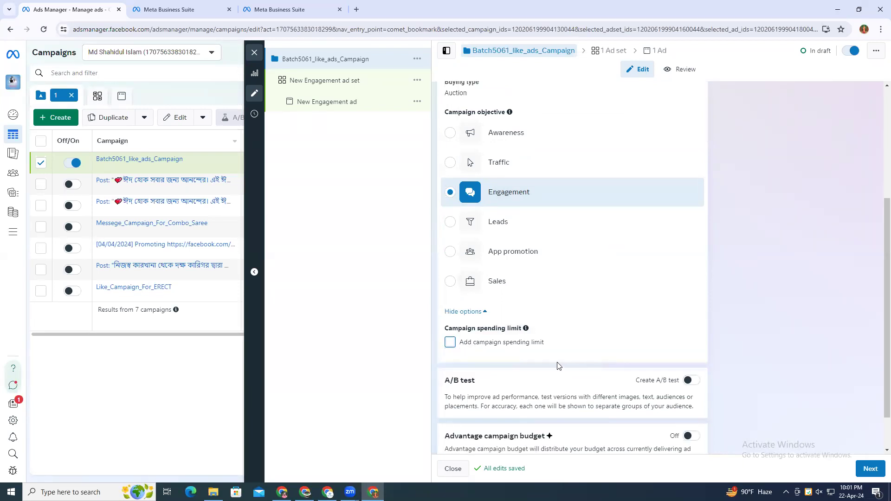
# Step: Continue to the ad set and set its conversion location to Facebook Page
pyautogui.scroll(-1, 563, 374)
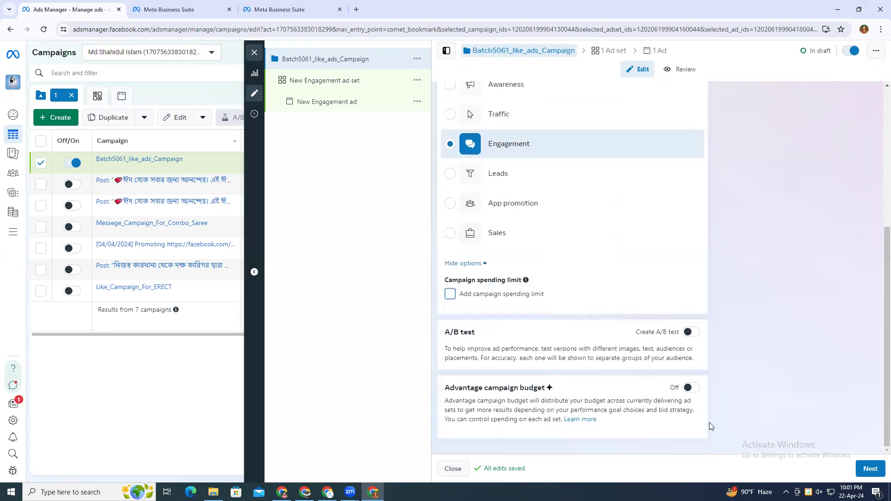
pyautogui.click(870, 469)
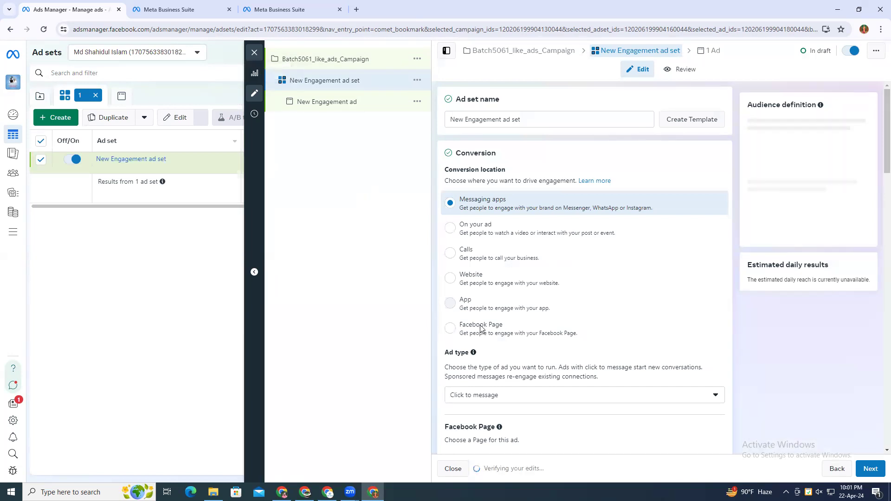
pyautogui.moveTo(457, 153); pyautogui.dragTo(519, 162)
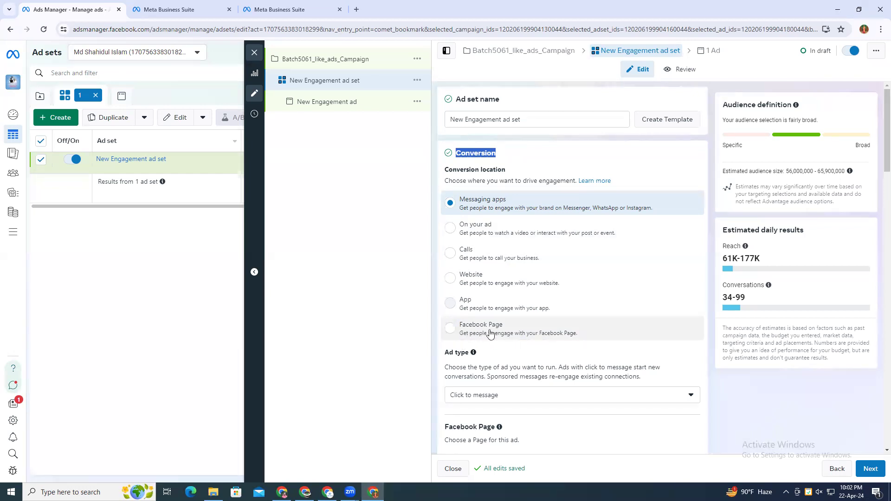
pyautogui.click(510, 335)
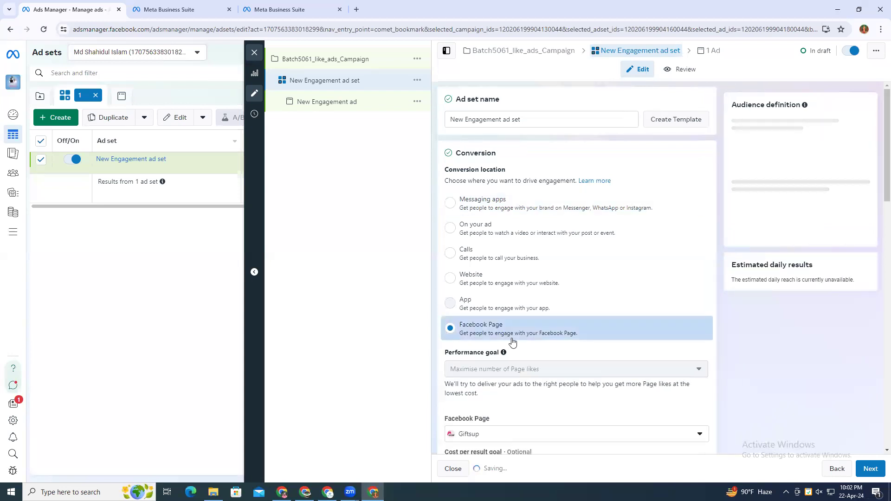
# Step: Look through the Personal and Code Tech BD Pages and choose Batch 5061 as the ad set's Facebook Page
pyautogui.scroll(-1, 497, 351)
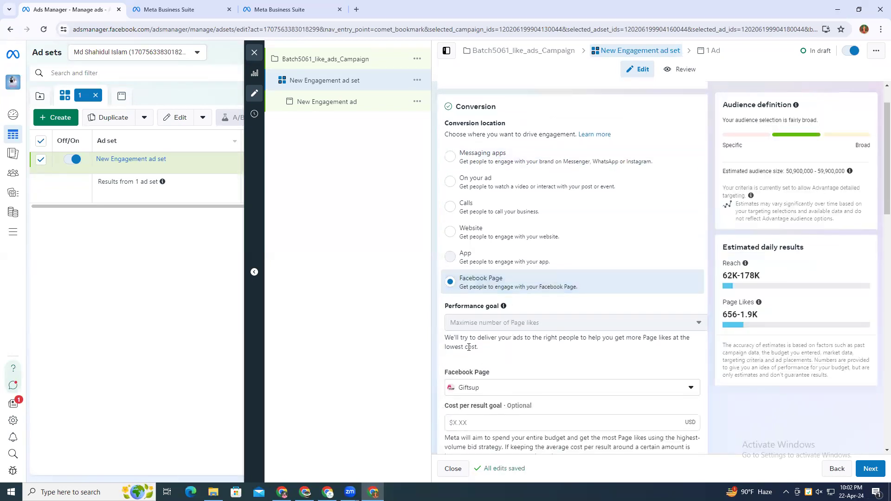
pyautogui.scroll(-1, 469, 347)
pyautogui.click(497, 343)
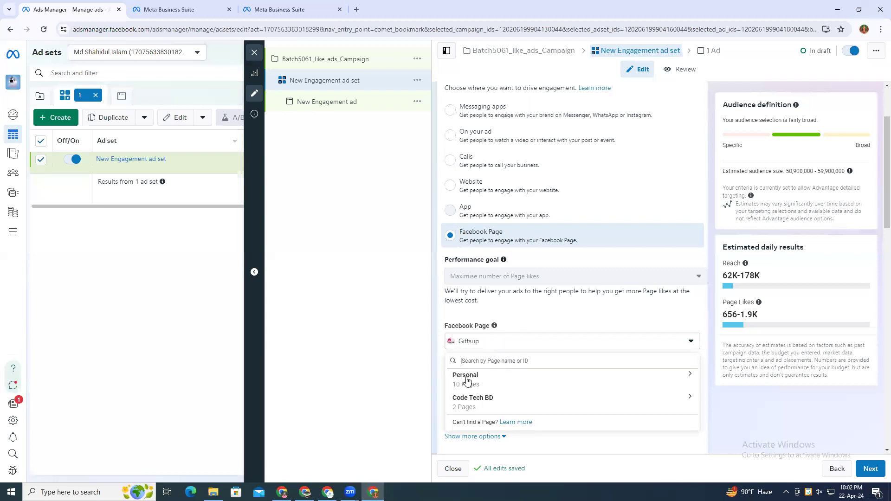
pyautogui.click(466, 406)
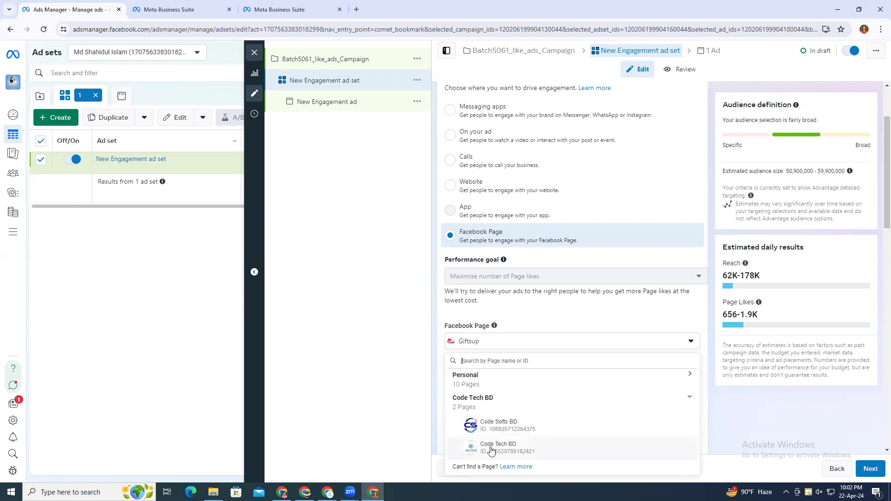
pyautogui.click(478, 386)
pyautogui.scroll(-5, 495, 281)
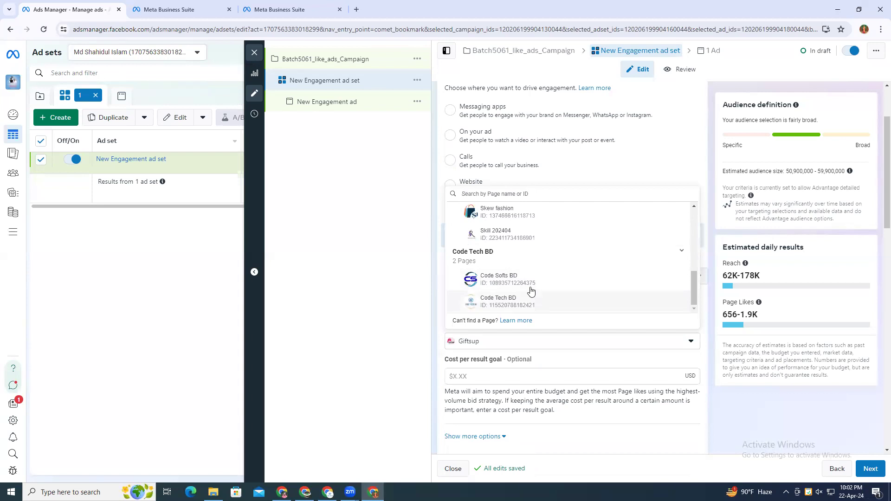
pyautogui.scroll(2, 511, 272)
pyautogui.scroll(-2, 511, 267)
pyautogui.scroll(5, 507, 274)
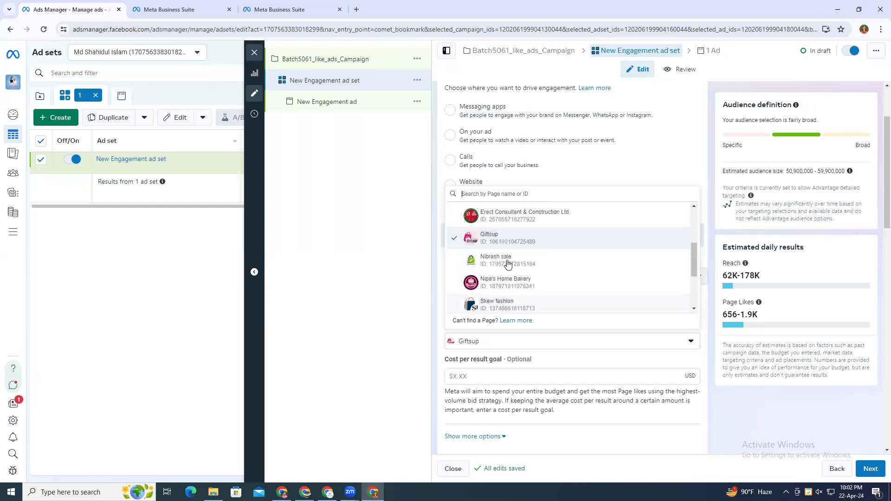
pyautogui.scroll(3, 508, 264)
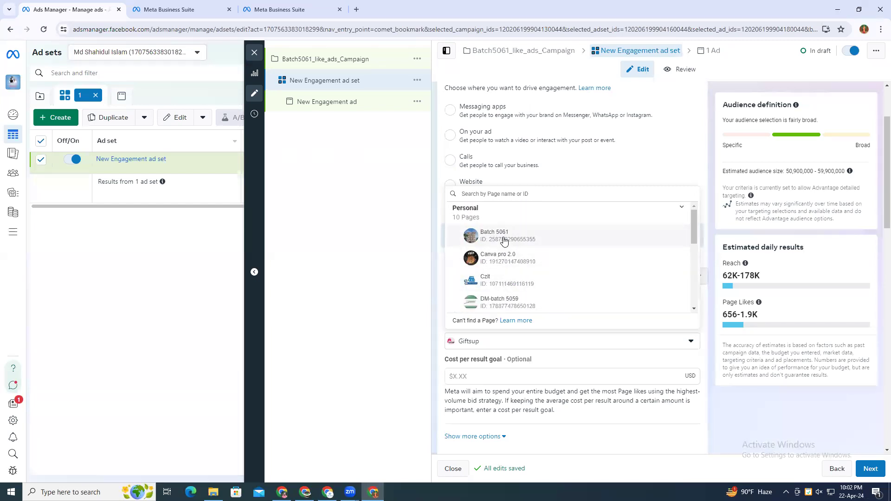
pyautogui.click(505, 238)
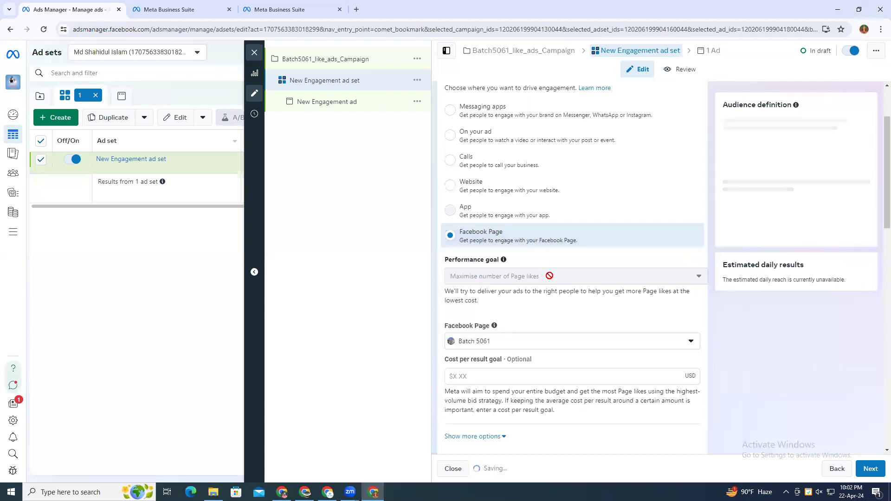
# Step: Set the ad set's daily budget to $10.00
pyautogui.scroll(-4, 544, 327)
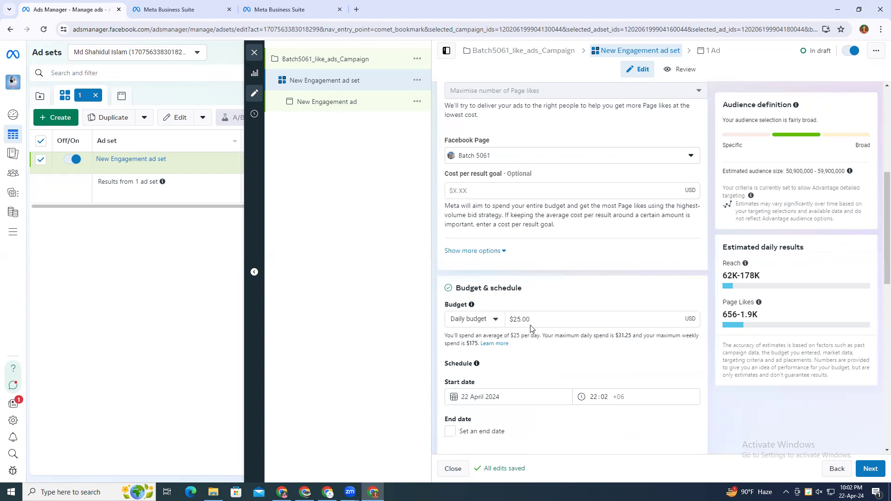
pyautogui.tripleClick(519, 319)
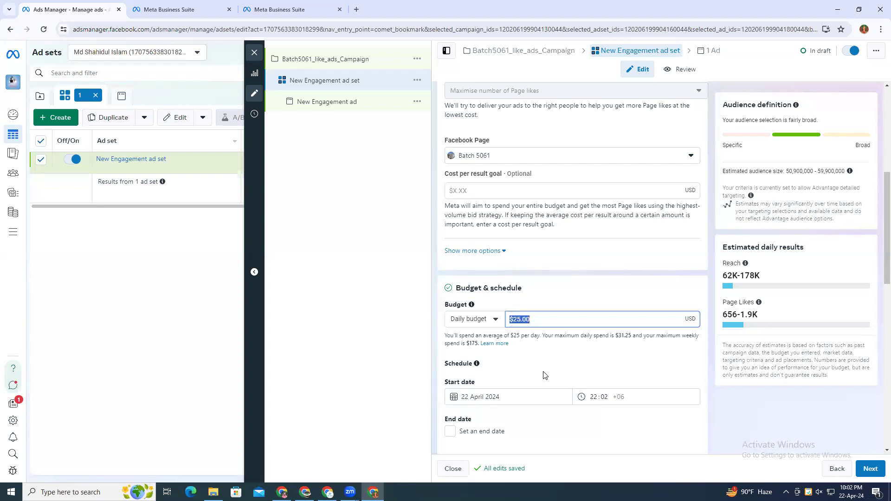
pyautogui.write('10')
# Step: Examine the estimated daily Page likes for the entered budget and the note on the accuracy of the estimates
pyautogui.moveTo(725, 315); pyautogui.dragTo(757, 317)
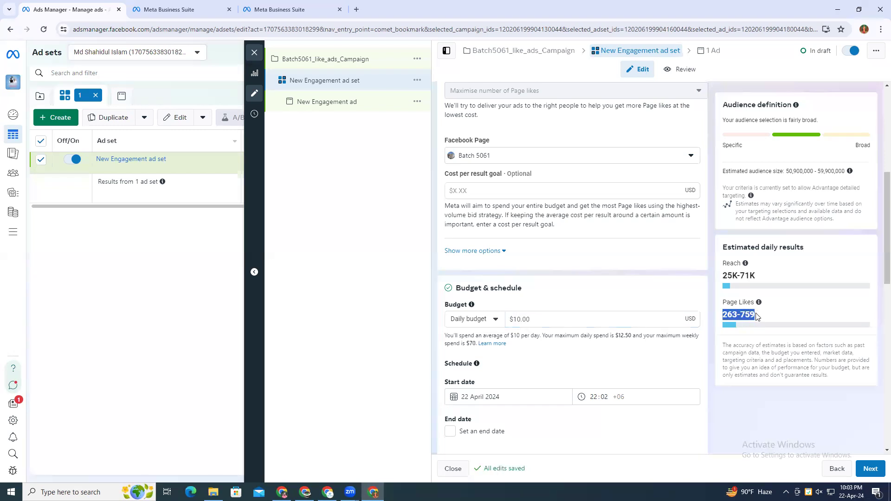
pyautogui.click(738, 314)
pyautogui.moveTo(739, 314); pyautogui.dragTo(720, 318)
pyautogui.click(753, 312)
pyautogui.click(542, 316)
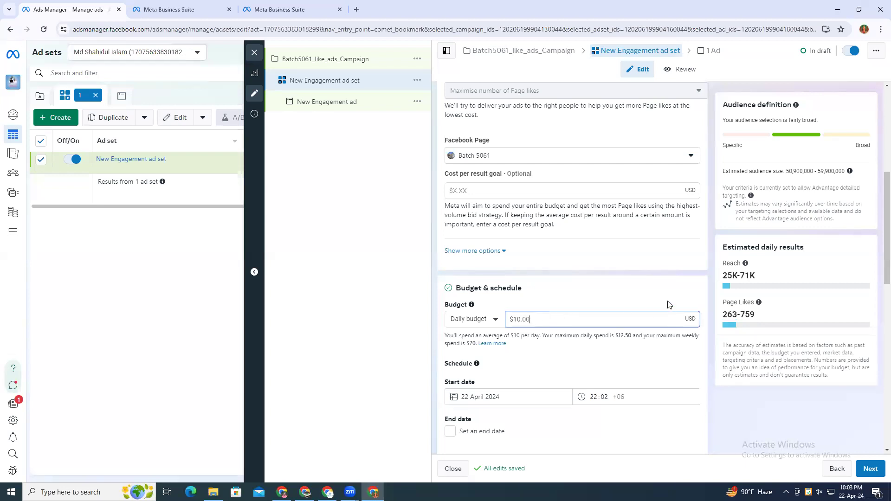
pyautogui.click(582, 300)
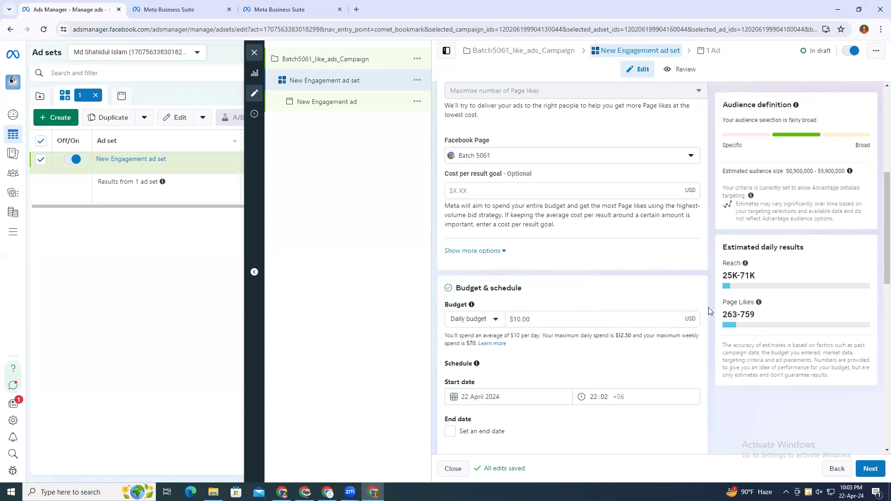
pyautogui.moveTo(740, 316); pyautogui.dragTo(728, 316)
pyautogui.click(736, 316)
pyautogui.moveTo(738, 316); pyautogui.dragTo(762, 318)
pyautogui.click(748, 316)
pyautogui.moveTo(761, 318); pyautogui.dragTo(718, 322)
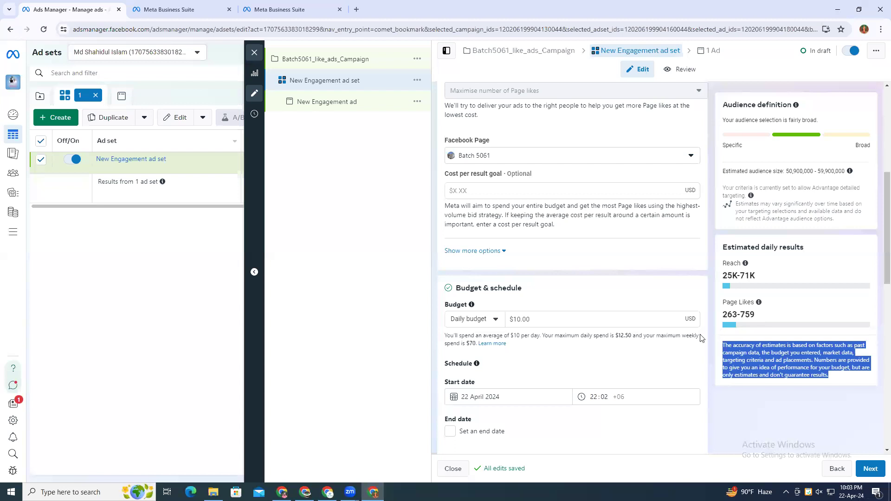
pyautogui.click(639, 355)
# Step: Compare both ends of the estimated Page likes range with the daily budget and its maximum daily spend
pyautogui.moveTo(740, 314); pyautogui.dragTo(720, 313)
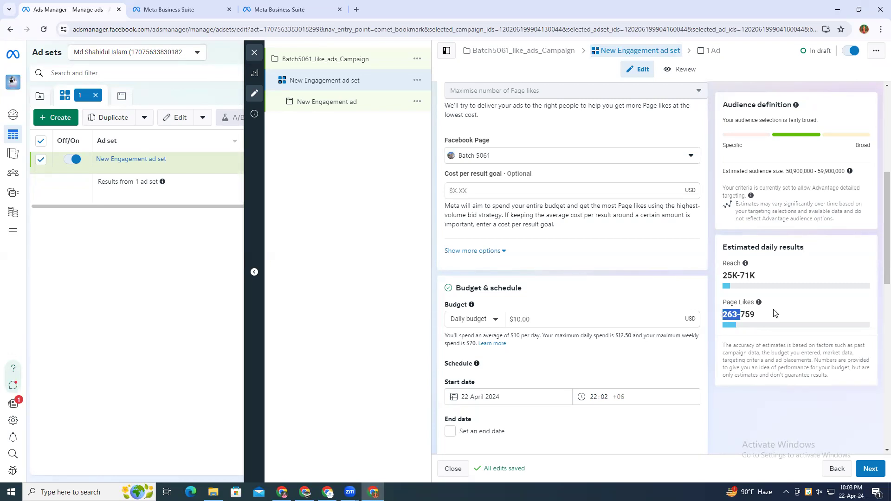
pyautogui.moveTo(741, 314); pyautogui.dragTo(759, 319)
pyautogui.click(746, 316)
pyautogui.moveTo(744, 314); pyautogui.dragTo(760, 316)
pyautogui.moveTo(616, 336); pyautogui.dragTo(643, 334)
pyautogui.click(680, 337)
pyautogui.moveTo(720, 316); pyautogui.dragTo(754, 315)
pyautogui.moveTo(543, 320); pyautogui.dragTo(494, 321)
pyautogui.moveTo(764, 314); pyautogui.dragTo(711, 313)
pyautogui.click(763, 310)
pyautogui.scroll(-1, 507, 370)
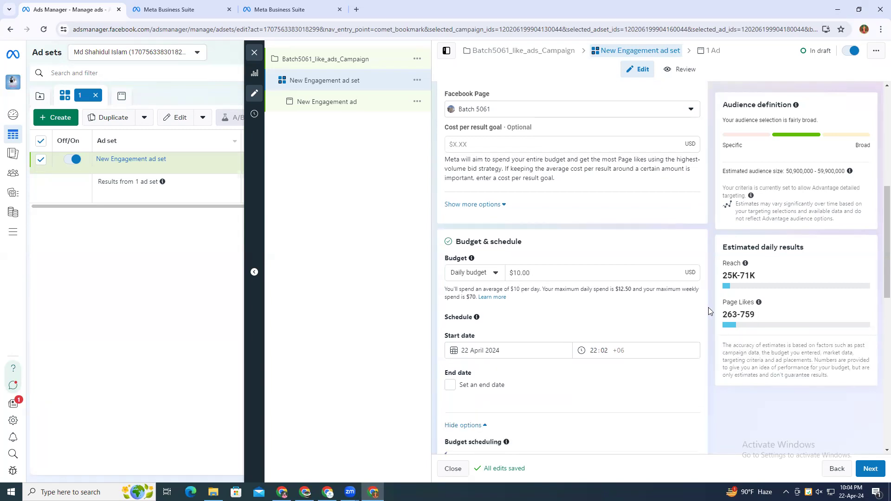
pyautogui.moveTo(723, 315); pyautogui.dragTo(760, 317)
pyautogui.doubleClick(754, 315)
# Step: Schedule the ad set to start on 22 April 2024 at 23:00
pyautogui.scroll(-1, 486, 386)
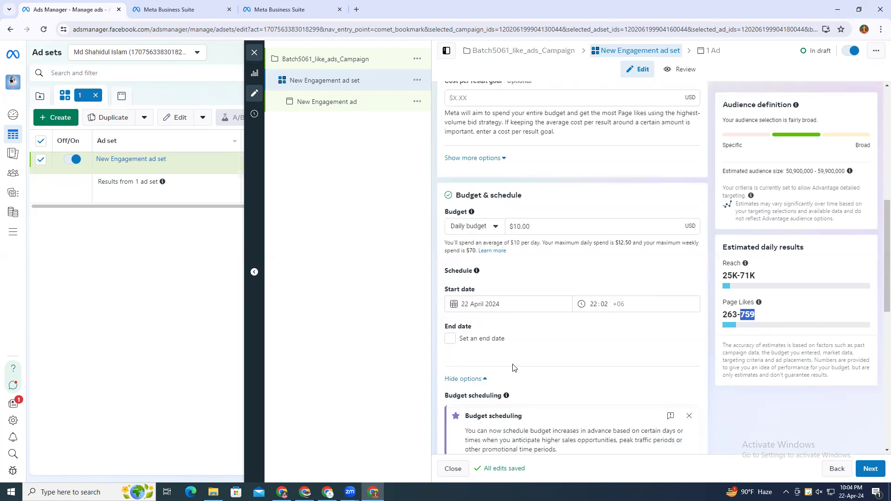
pyautogui.click(498, 302)
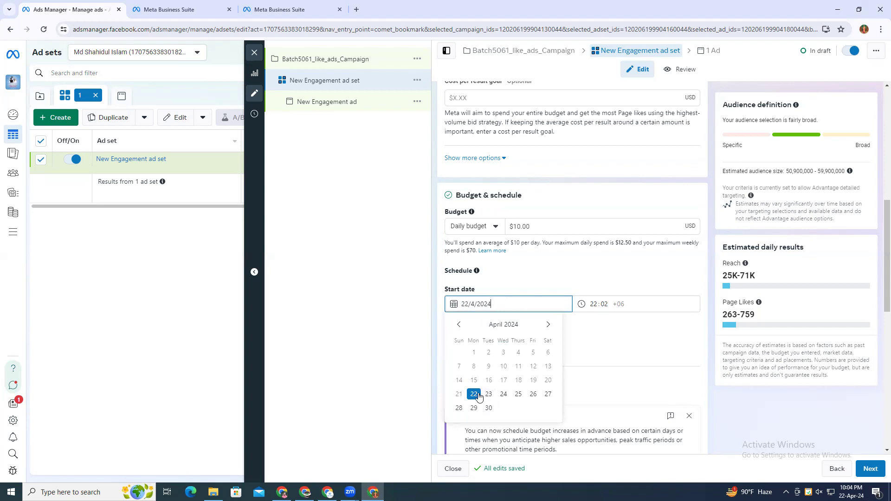
pyautogui.click(474, 394)
pyautogui.click(594, 304)
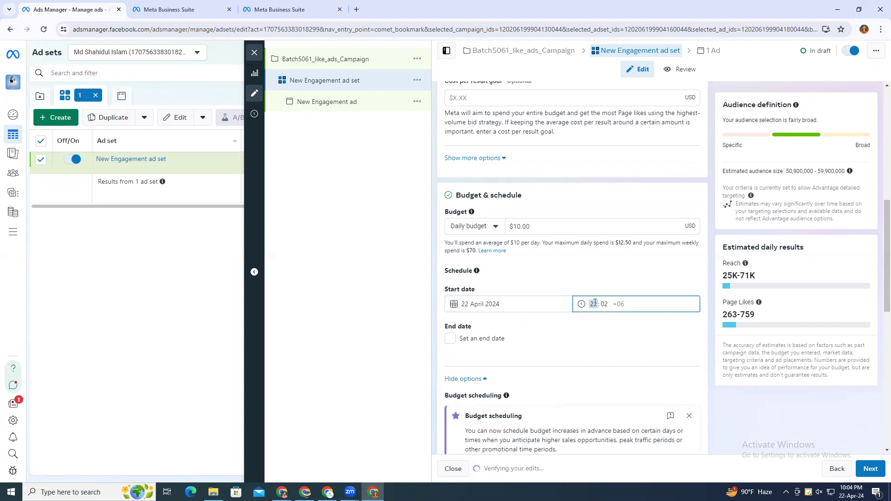
pyautogui.write('2300')
pyautogui.click(573, 280)
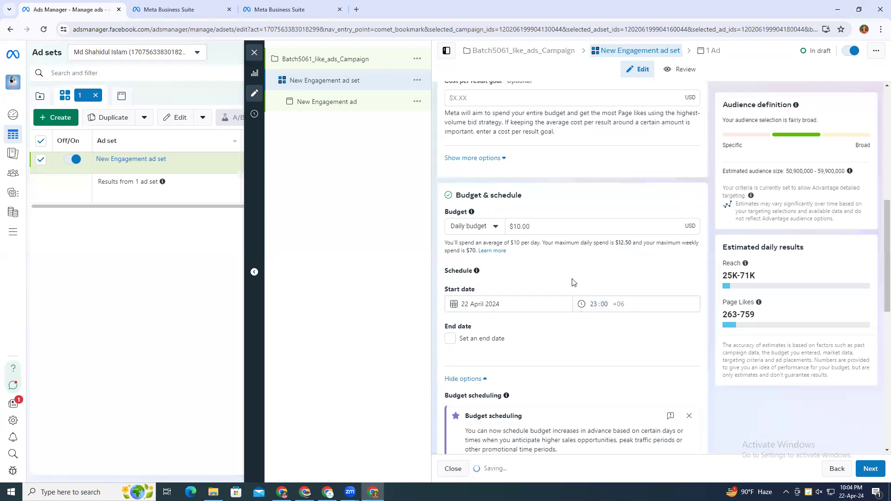
# Step: Enable an end date for the ad set and set it to 30 April 2024
pyautogui.click(450, 343)
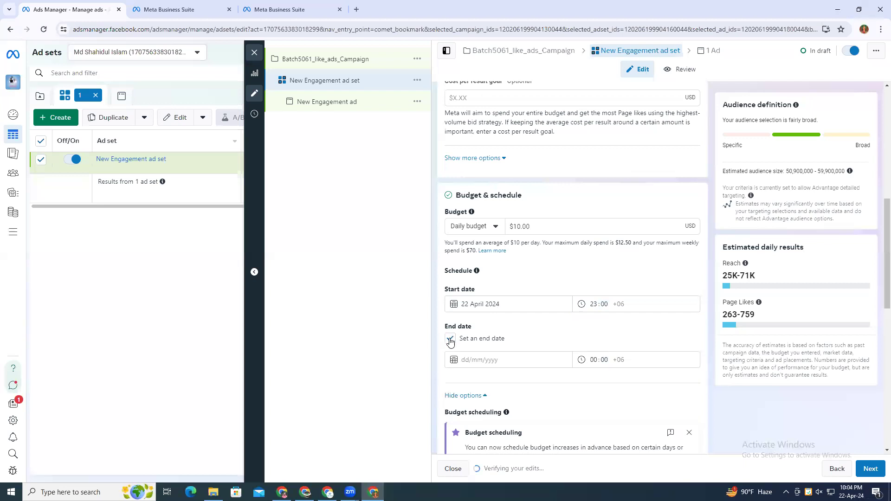
pyautogui.moveTo(523, 225); pyautogui.dragTo(513, 226)
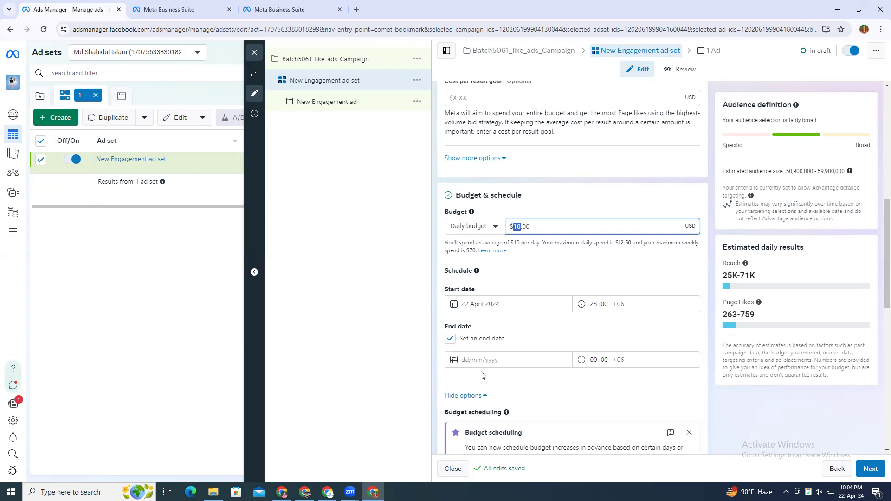
pyautogui.click(485, 357)
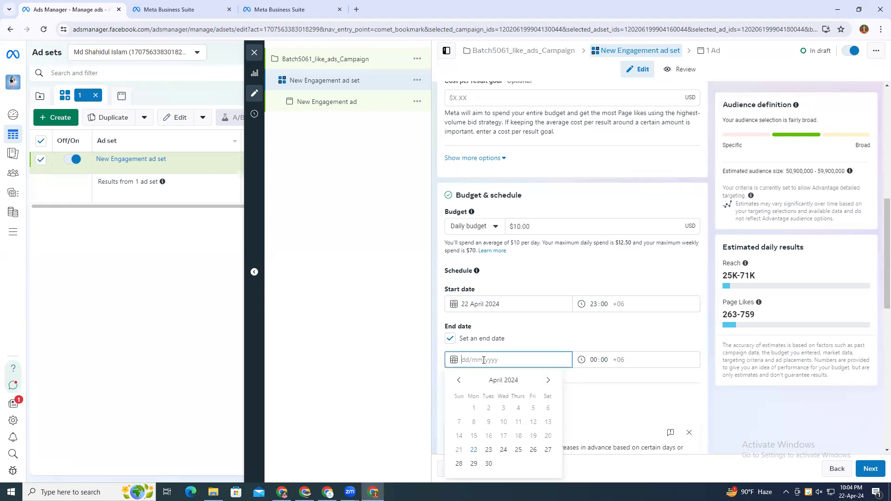
pyautogui.click(489, 464)
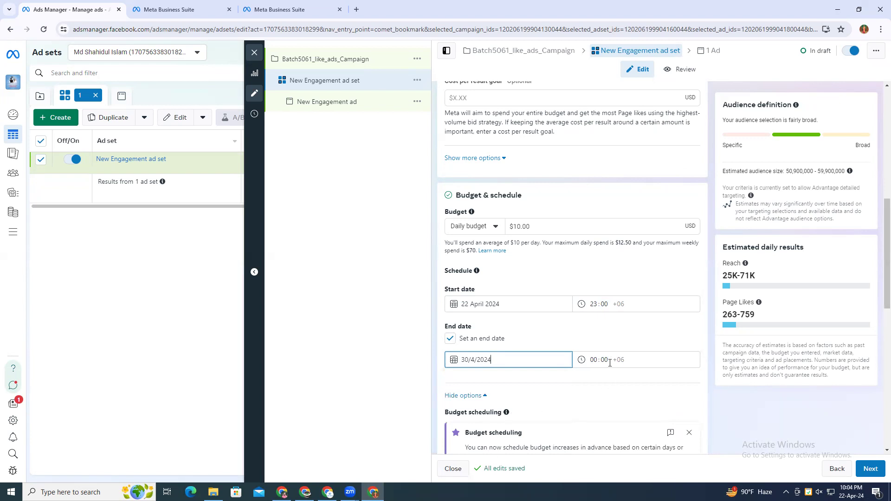
# Step: Try a daily budget of $8.00 and settle on $6.00
pyautogui.scroll(-2, 585, 394)
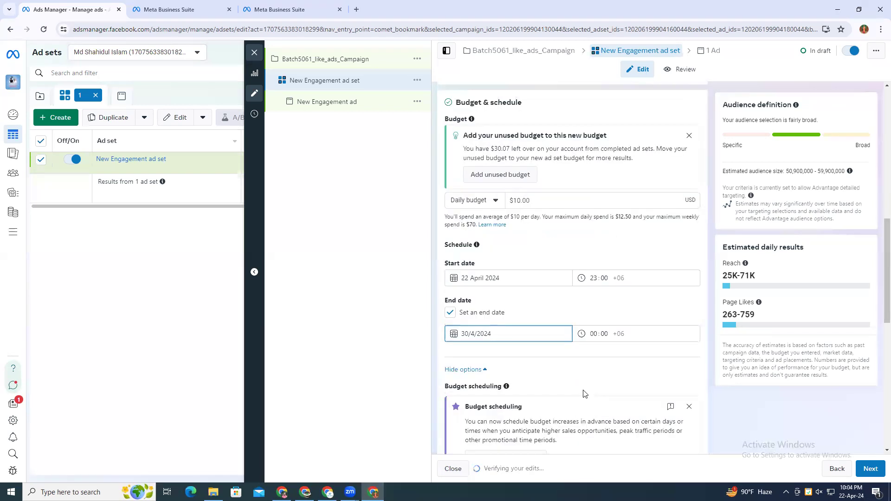
pyautogui.moveTo(534, 202); pyautogui.dragTo(496, 205)
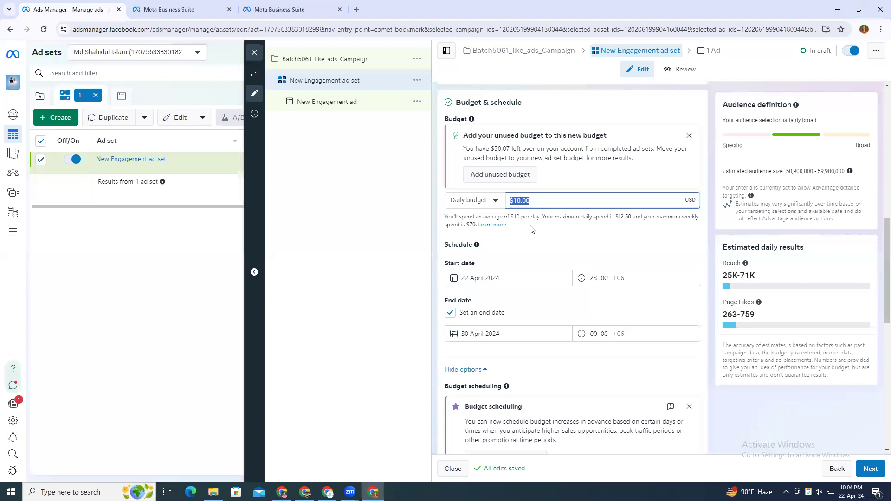
pyautogui.write('6')
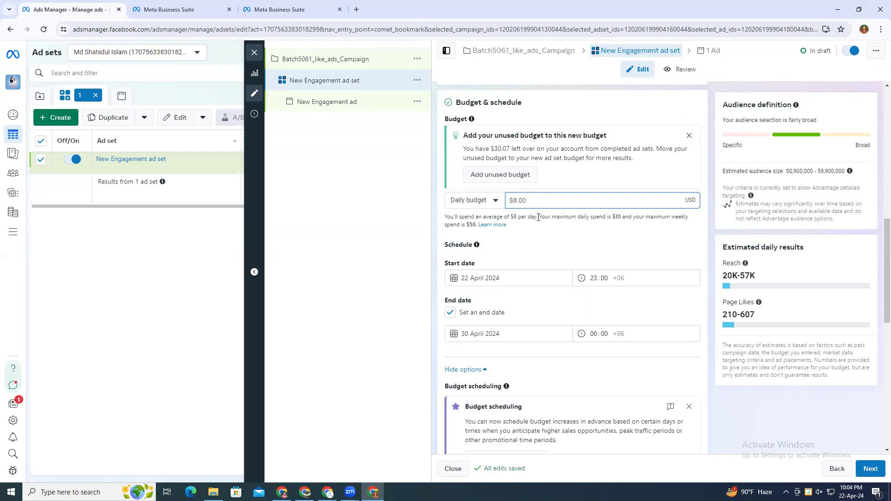
pyautogui.moveTo(528, 203); pyautogui.dragTo(507, 203)
pyautogui.write('6')
pyautogui.click(570, 223)
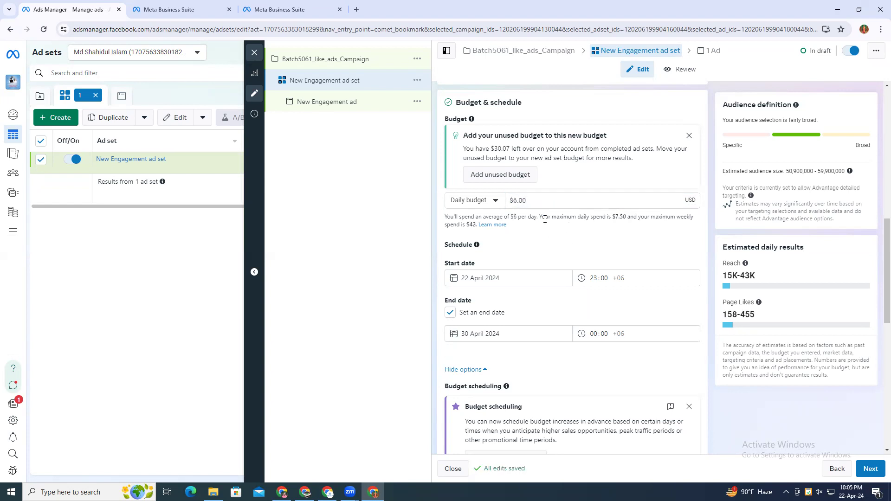
# Step: Examine the maximum daily and weekly spend stated below the daily budget
pyautogui.moveTo(612, 216); pyautogui.dragTo(628, 214)
pyautogui.click(661, 216)
pyautogui.moveTo(479, 226)
pyautogui.mouseDown()
pyautogui.moveTo(447, 225)
pyautogui.moveTo(470, 226)
pyautogui.mouseUp()
pyautogui.moveTo(612, 217); pyautogui.dragTo(628, 217)
pyautogui.click(585, 217)
pyautogui.doubleClick(585, 217)
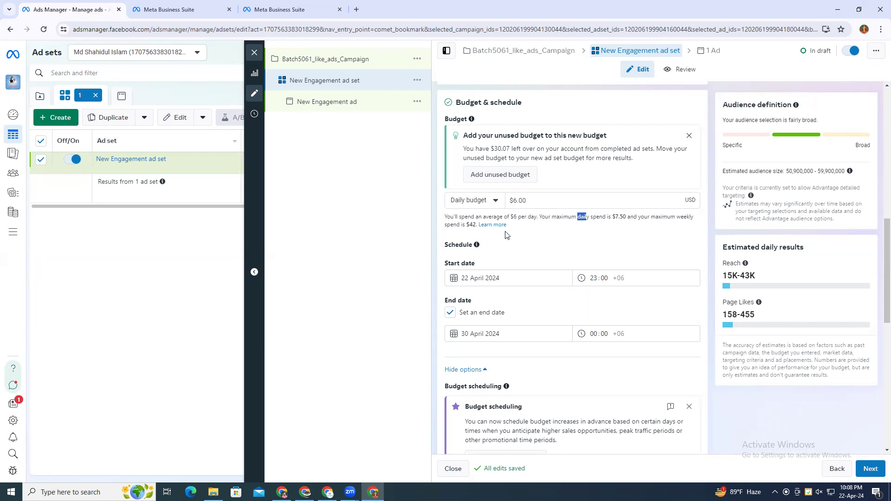
# Step: Switch to the browser window with Facebook and open the Snt digital marketing 5061 group
pyautogui.click(304, 492)
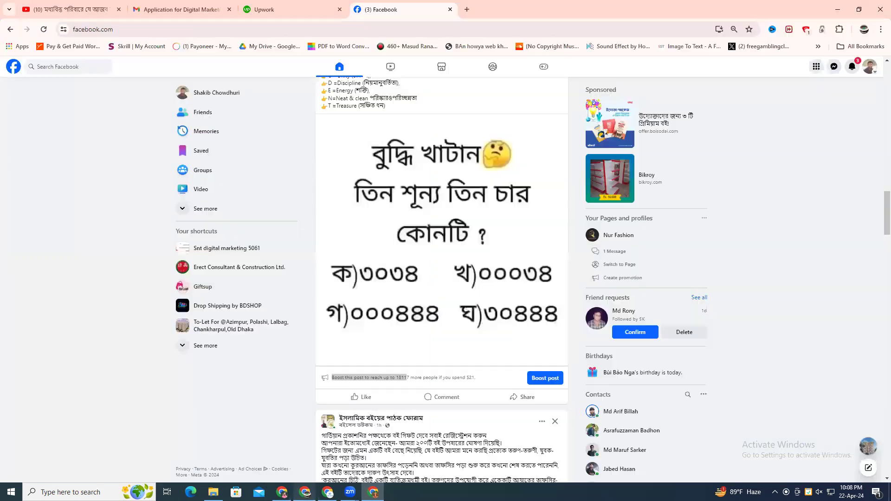
pyautogui.click(66, 67)
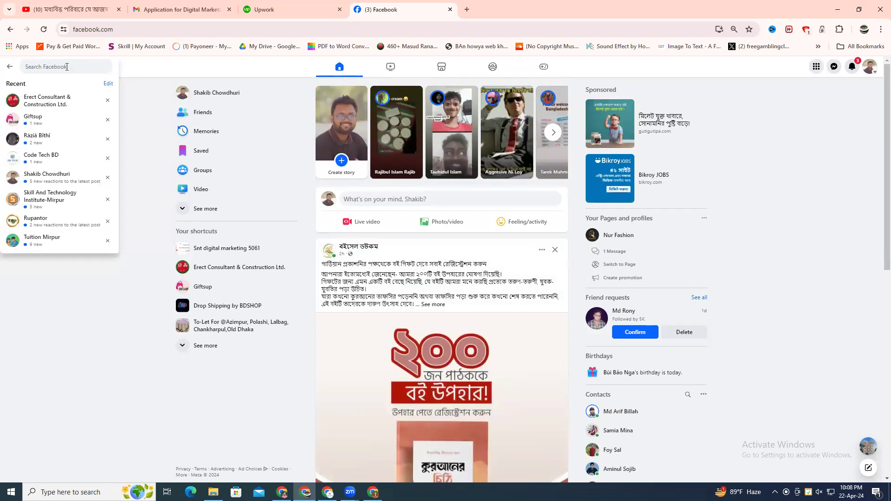
pyautogui.click(54, 318)
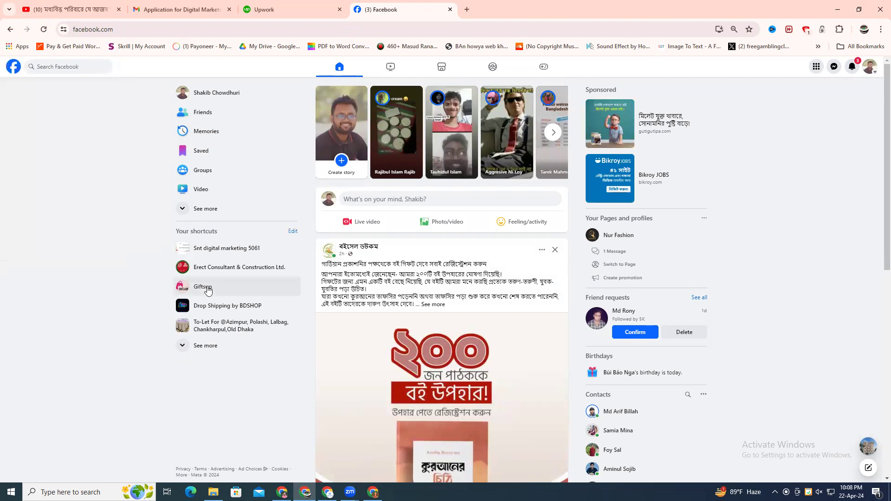
pyautogui.click(218, 251)
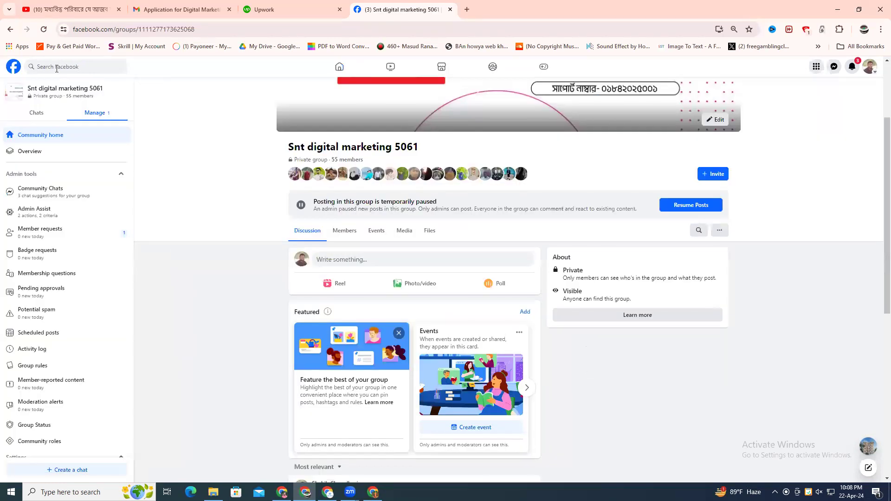
# Step: Search Facebook for "supporting groups" and look through the search results
pyautogui.click(57, 67)
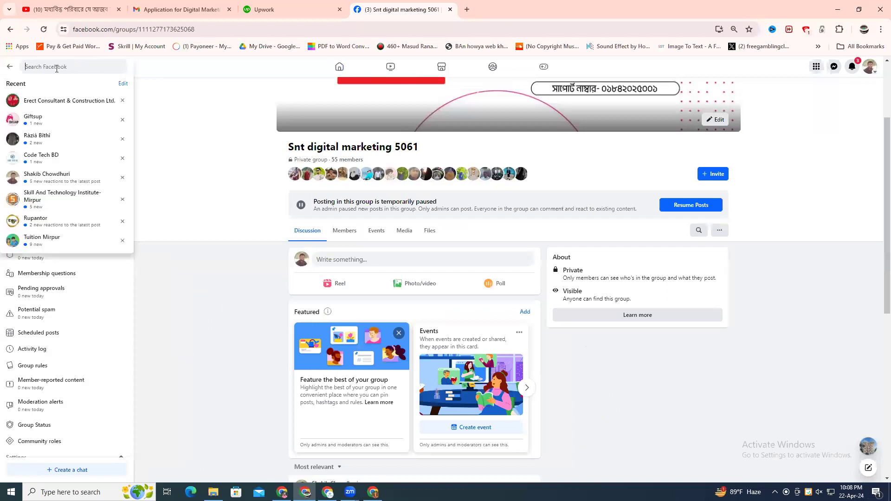
pyautogui.write('supportin')
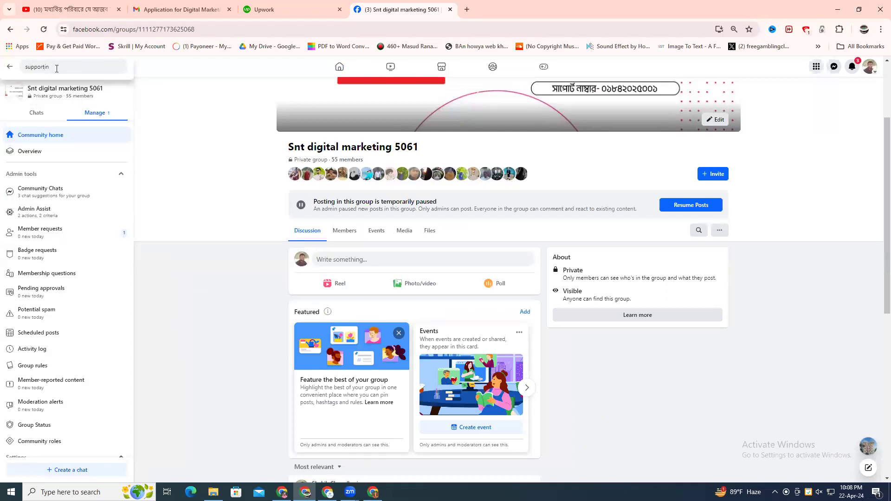
pyautogui.write('g')
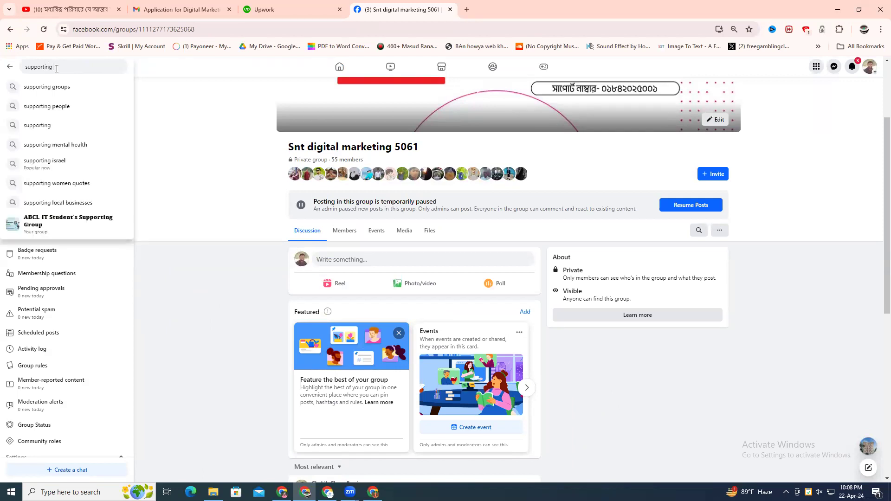
pyautogui.write(' groups')
pyautogui.press('Return')
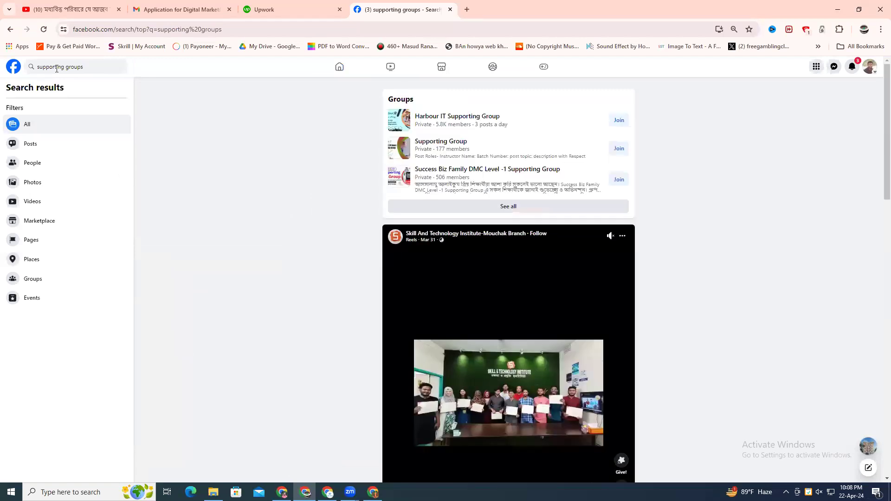
pyautogui.scroll(-15, 342, 156)
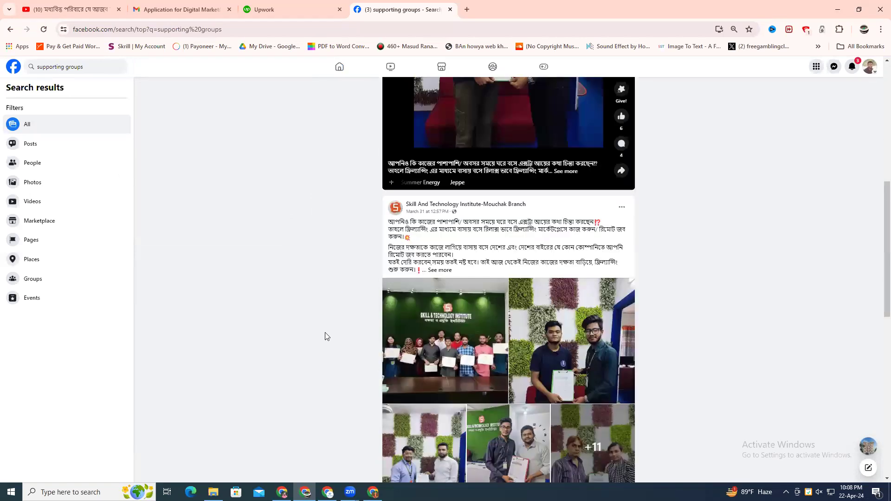
pyautogui.scroll(-3, 323, 333)
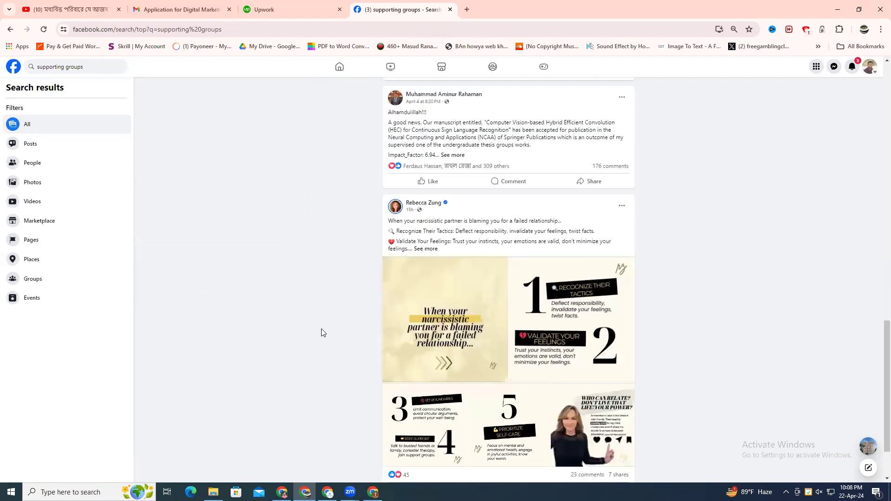
pyautogui.scroll(-6, 310, 359)
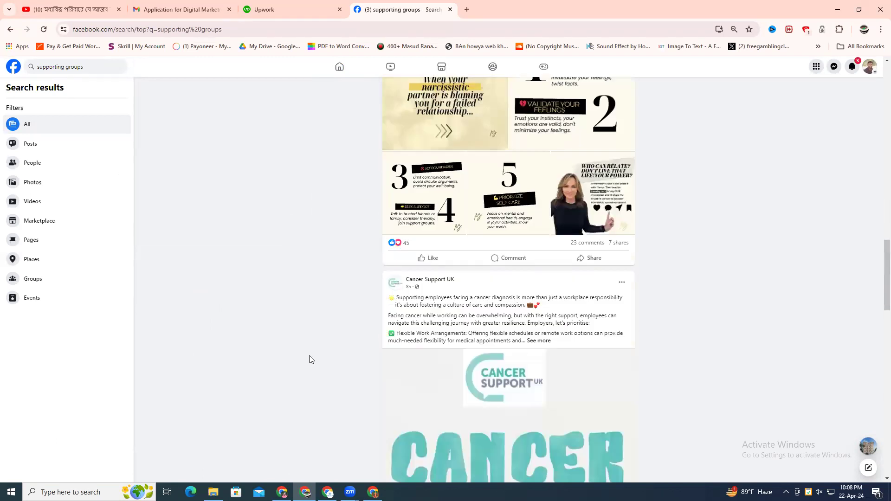
pyautogui.scroll(-5, 310, 360)
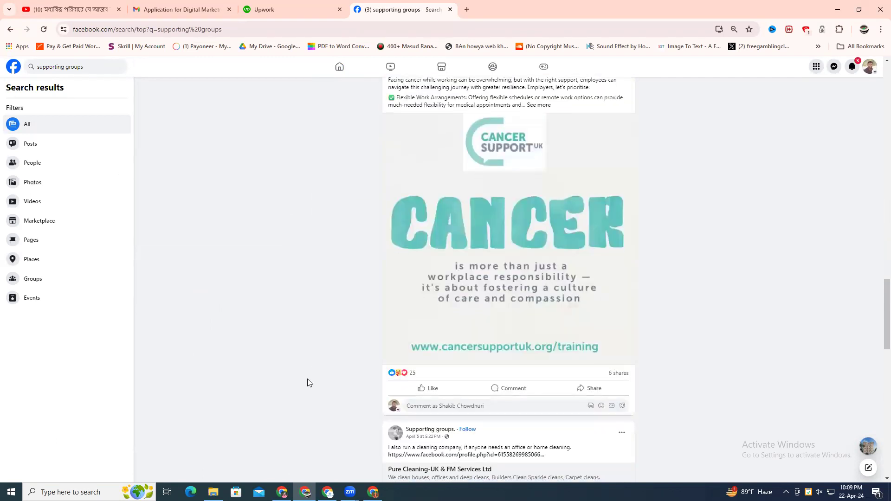
pyautogui.scroll(-7, 308, 379)
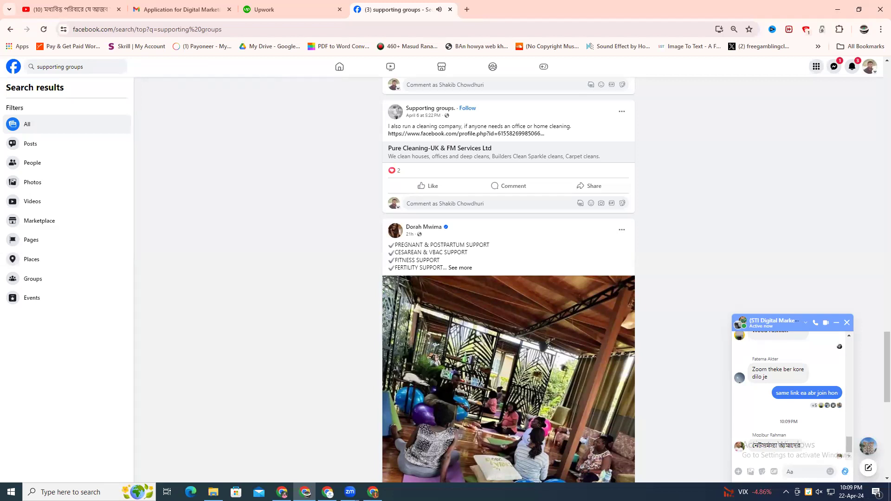
# Step: Switch back to the Ads Manager window and dismiss the Budget scheduling notice in the ad set
pyautogui.moveTo(305, 493)
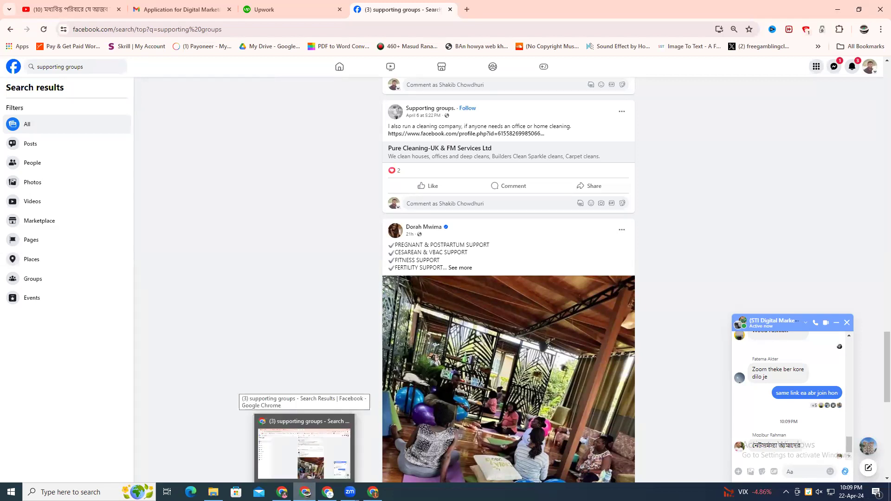
pyautogui.click(373, 492)
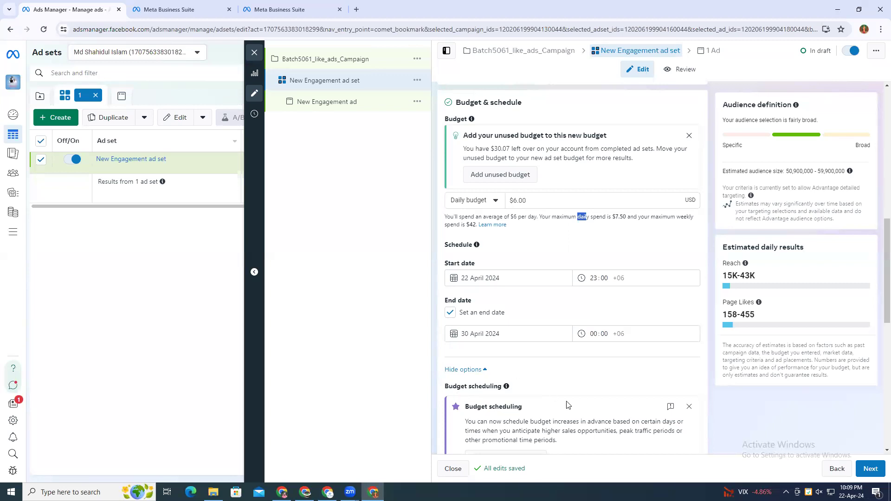
pyautogui.click(690, 407)
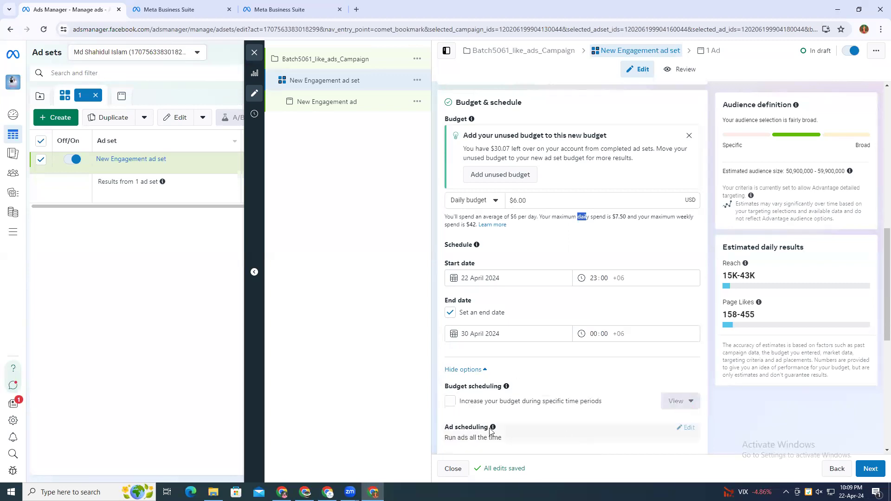
pyautogui.click(254, 272)
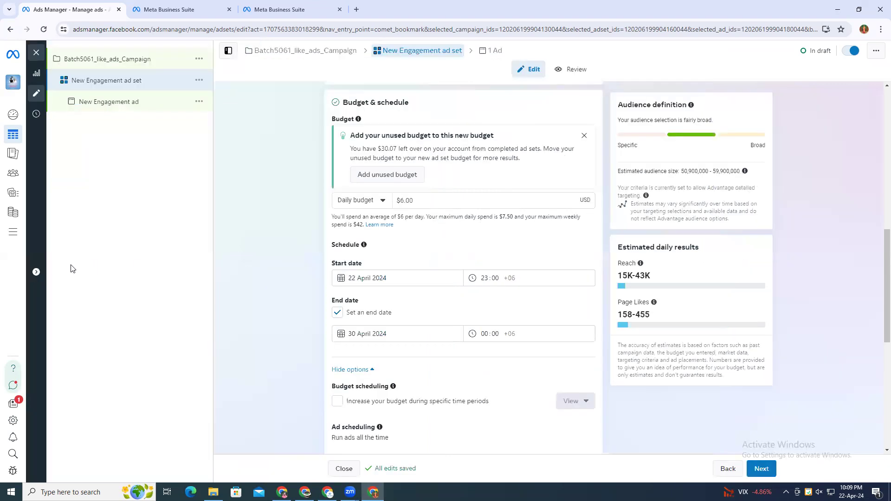
pyautogui.click(36, 272)
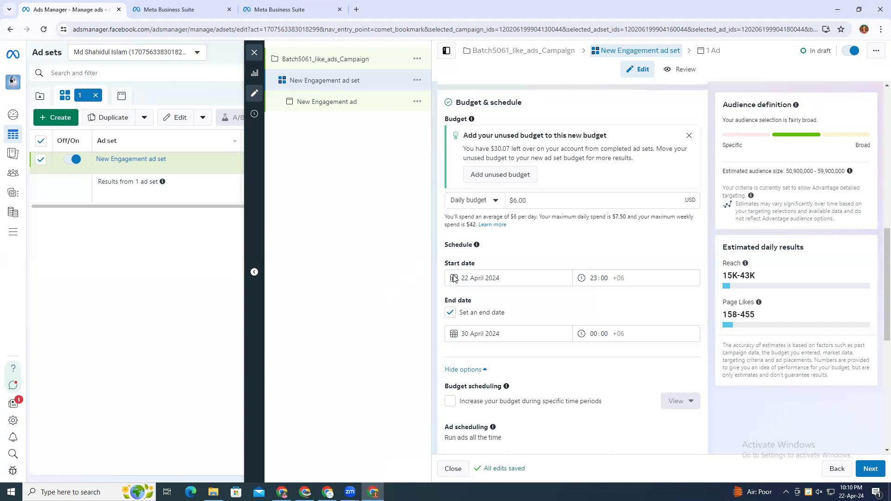
# Step: Review the ad set's name, conversion location, Facebook Page, and budget and schedule settings
pyautogui.scroll(3, 499, 241)
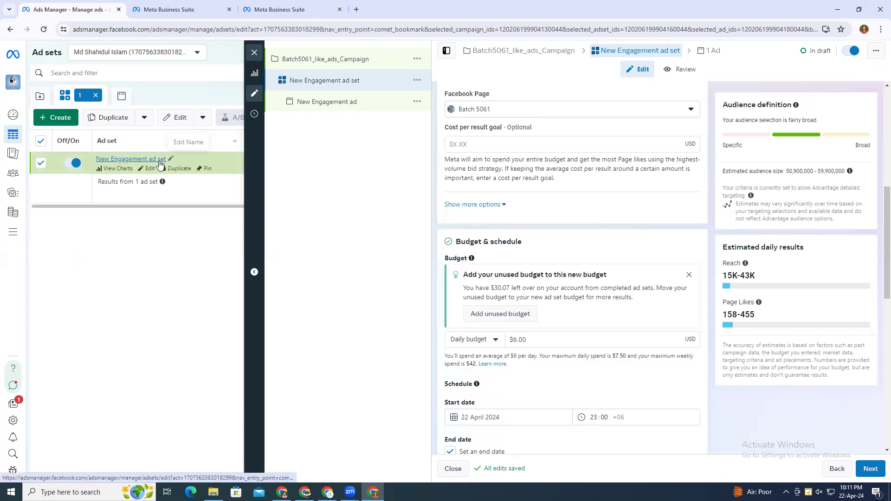
pyautogui.scroll(4, 471, 207)
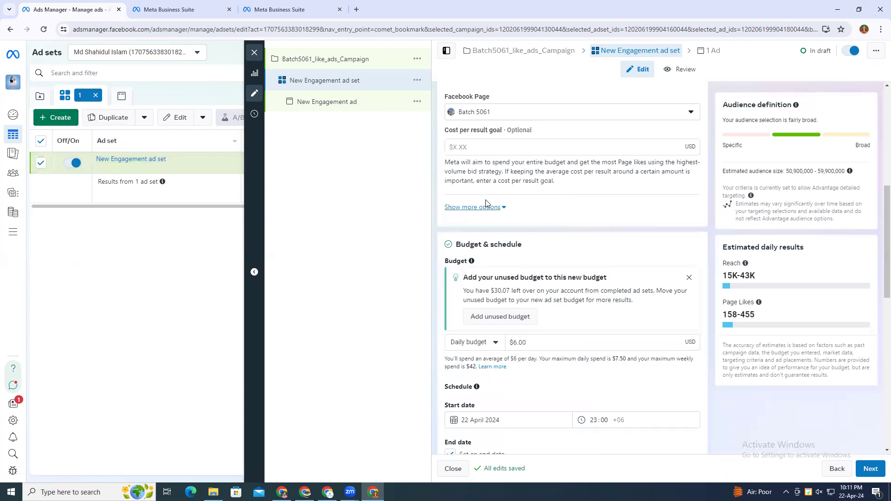
pyautogui.scroll(3, 495, 187)
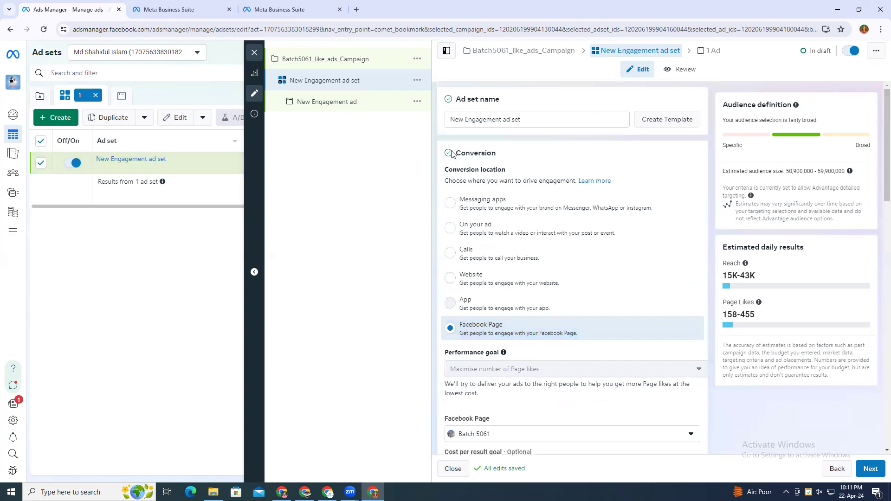
pyautogui.moveTo(453, 99); pyautogui.dragTo(440, 126)
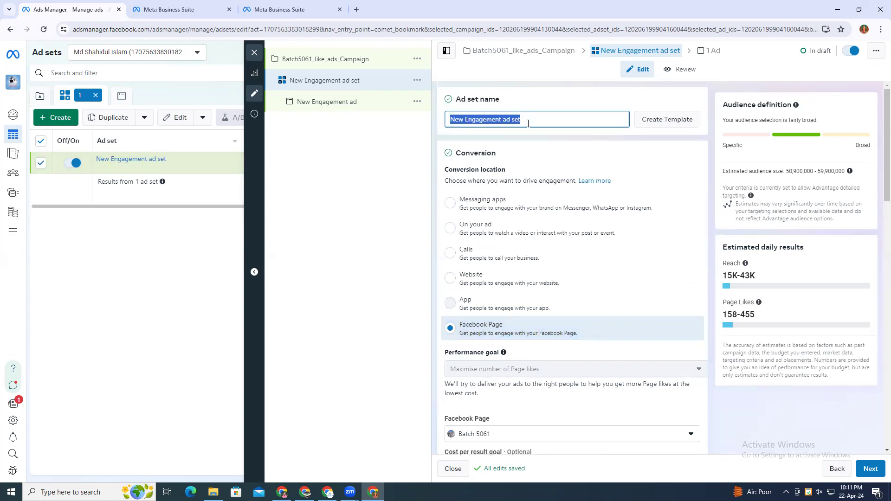
pyautogui.click(519, 106)
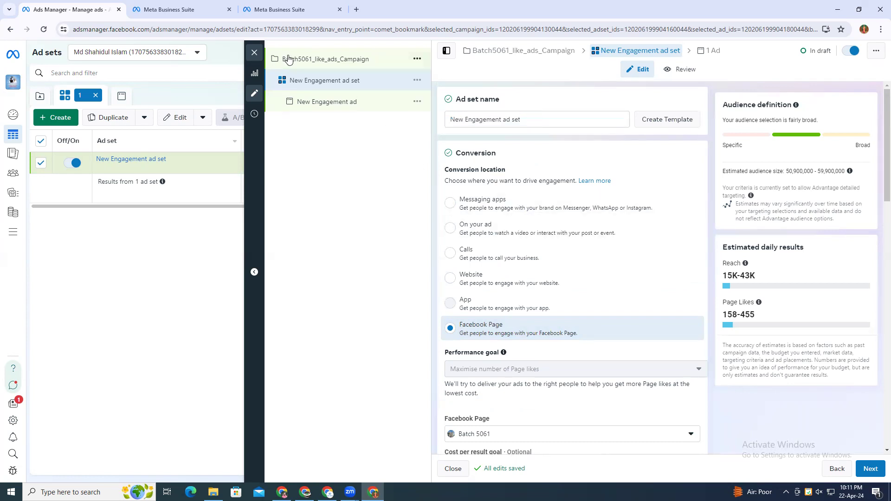
pyautogui.scroll(-2, 513, 278)
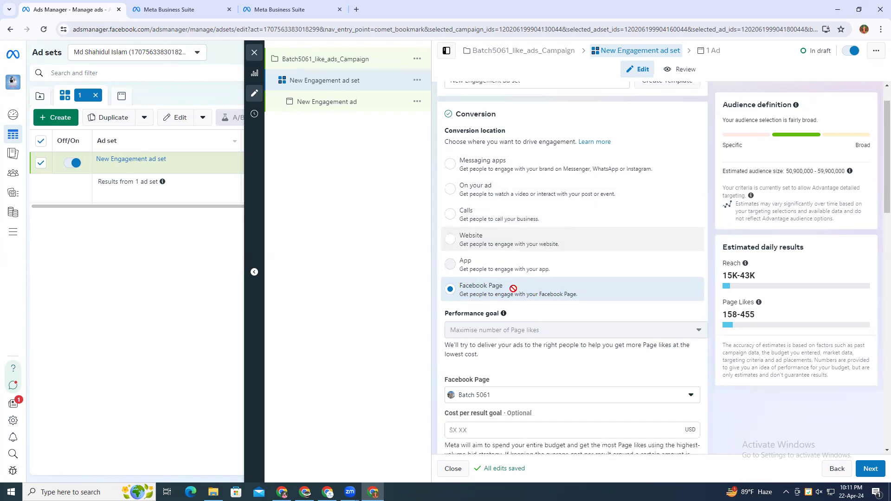
pyautogui.scroll(-3, 564, 297)
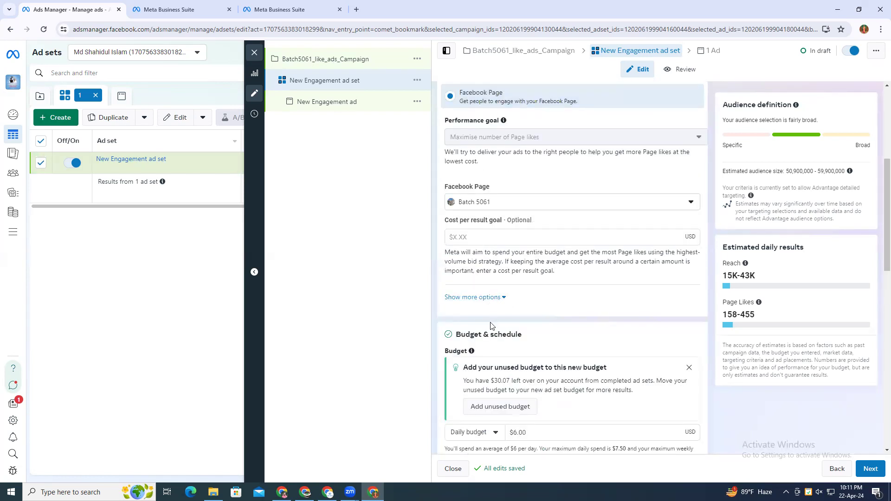
pyautogui.scroll(-2, 494, 330)
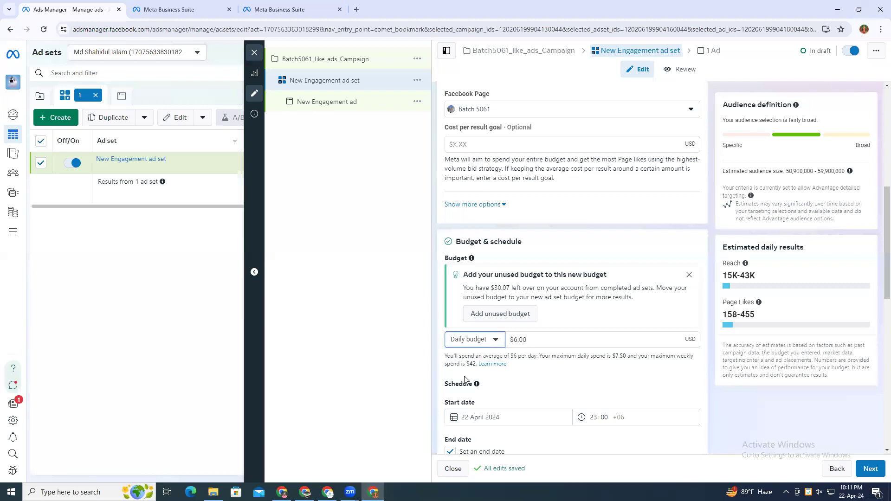
pyautogui.scroll(-1, 483, 383)
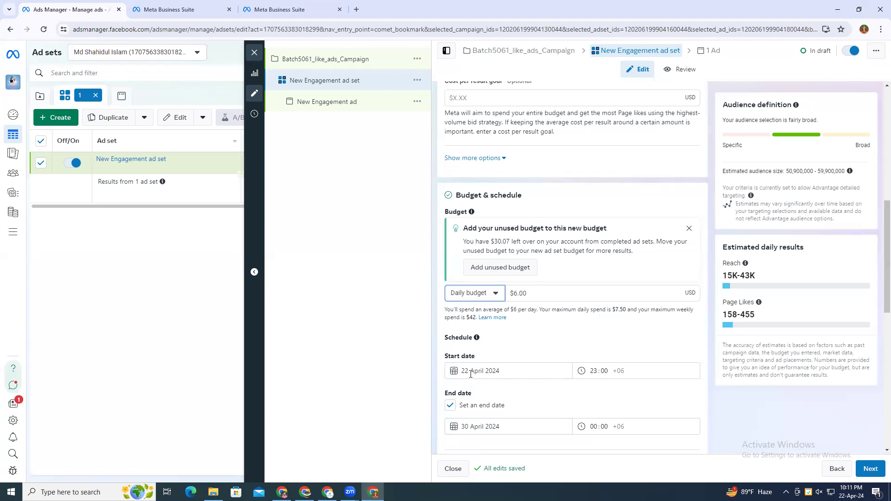
# Step: Change the ad set's budget type to Lifetime budget and set the amount to $80.00
pyautogui.click(474, 292)
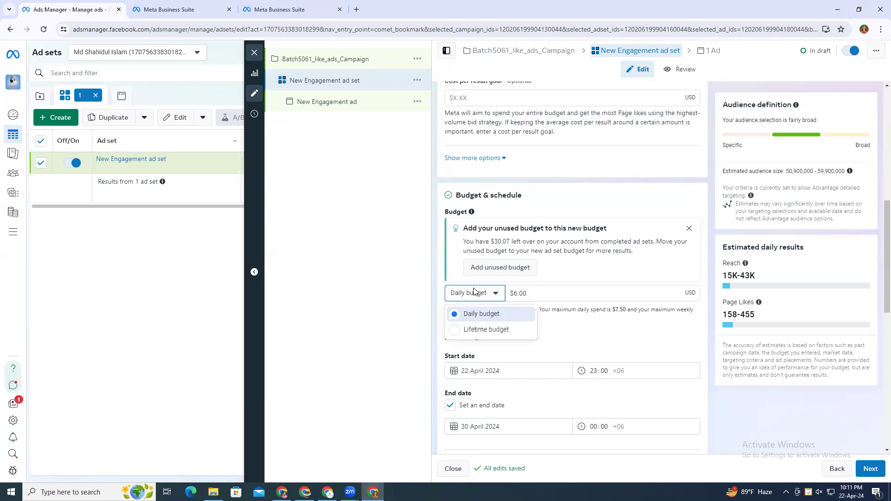
pyautogui.click(477, 329)
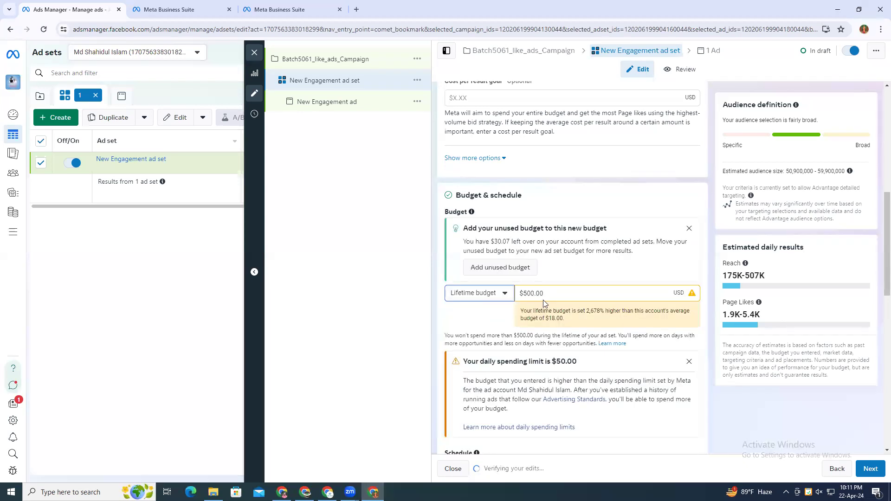
pyautogui.tripleClick(517, 295)
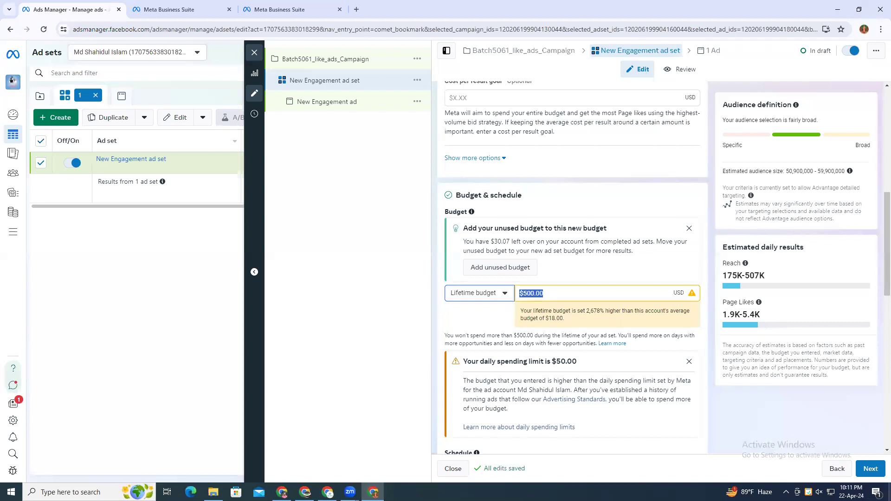
pyautogui.write('80')
pyautogui.click(421, 293)
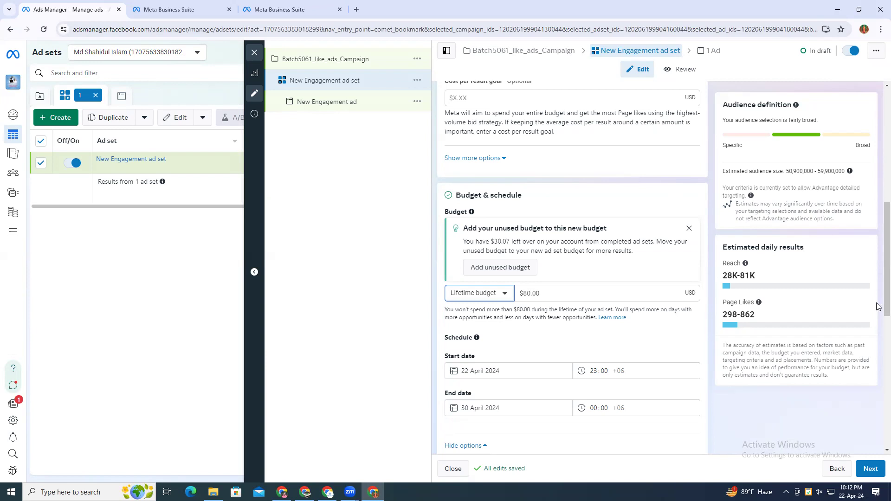
# Step: Try a Daily budget of $10.00 for the ad set and check the estimated daily Page Likes
pyautogui.click(495, 297)
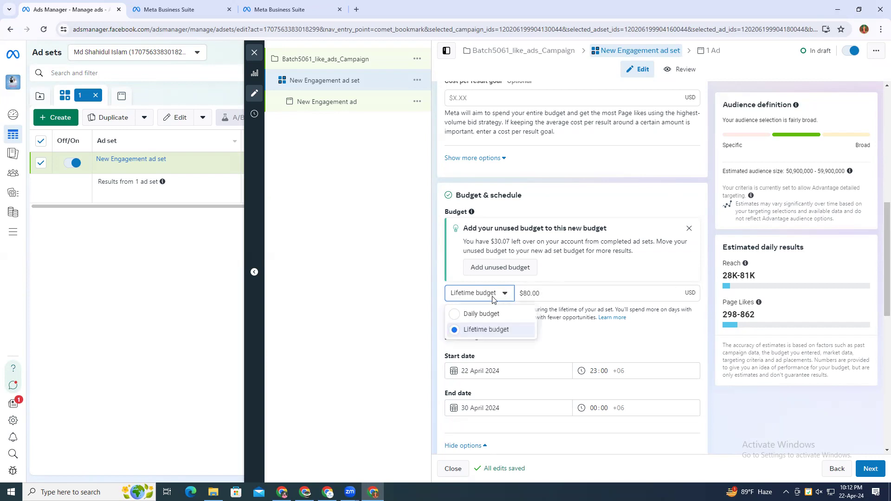
pyautogui.click(521, 313)
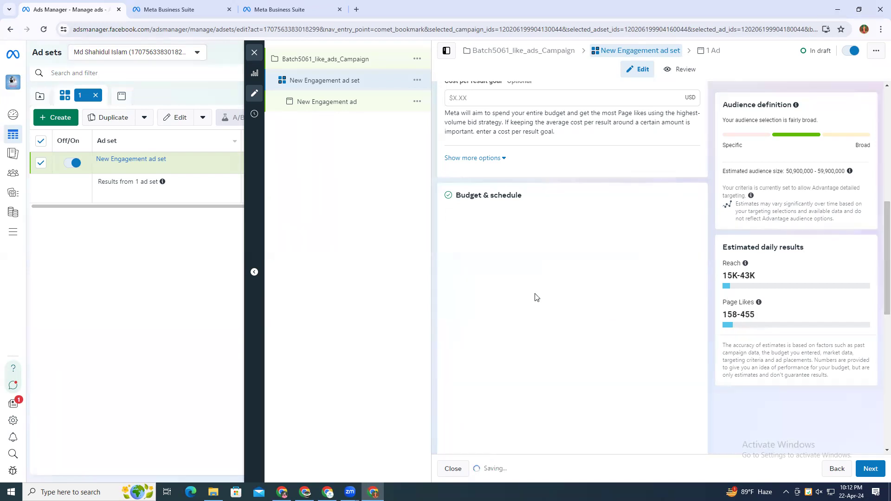
pyautogui.click(537, 293)
pyautogui.write('10')
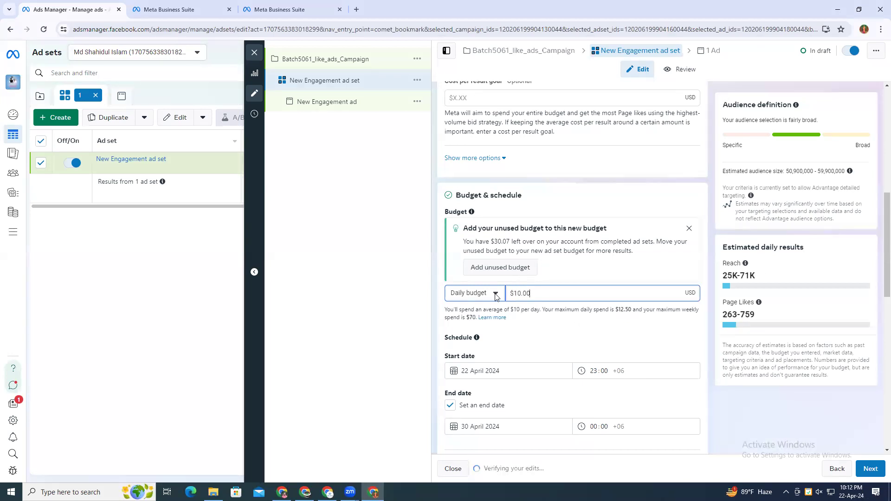
pyautogui.moveTo(737, 315); pyautogui.dragTo(756, 316)
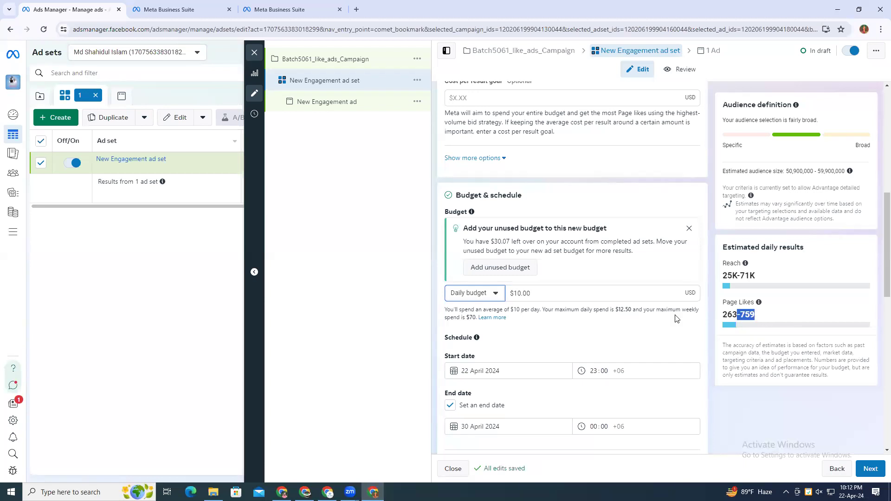
# Step: Return the ad set's budget type to Lifetime budget, keeping the $80.00 amount
pyautogui.click(483, 295)
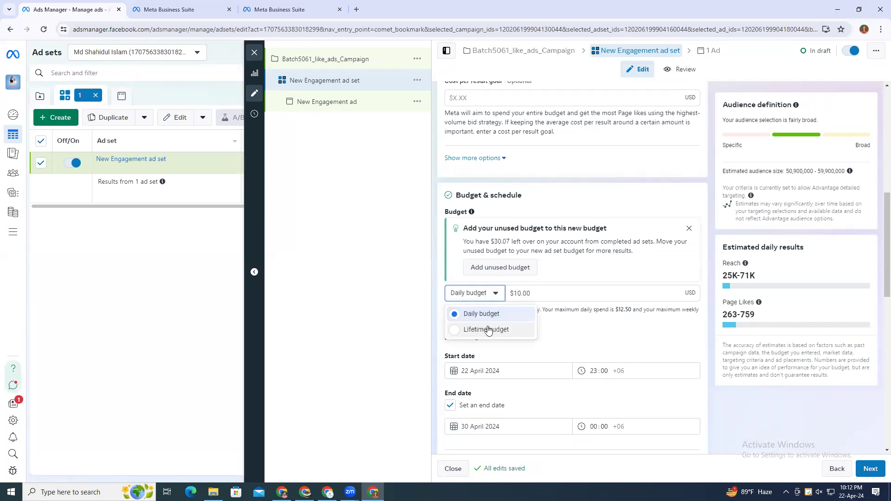
pyautogui.click(487, 330)
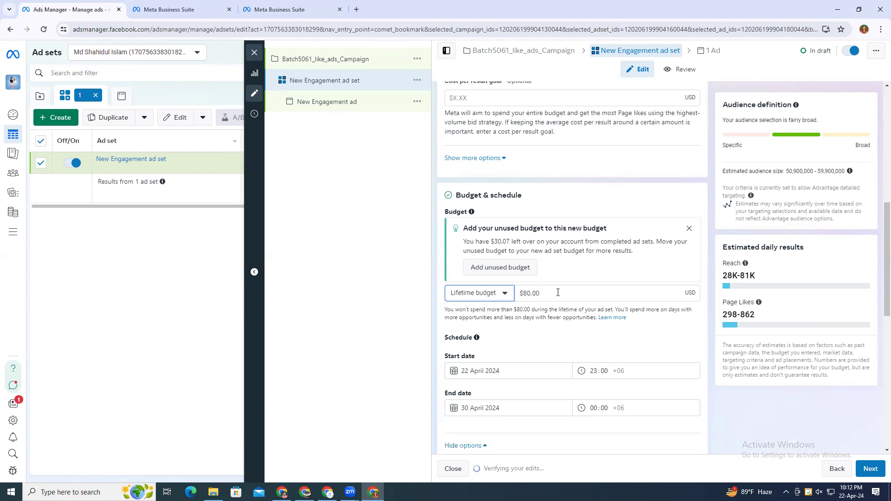
pyautogui.press('Tab')
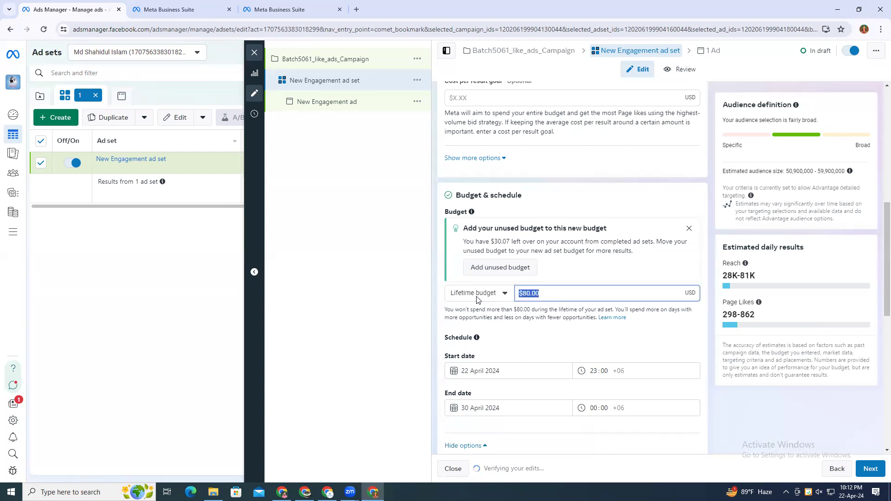
pyautogui.click(328, 332)
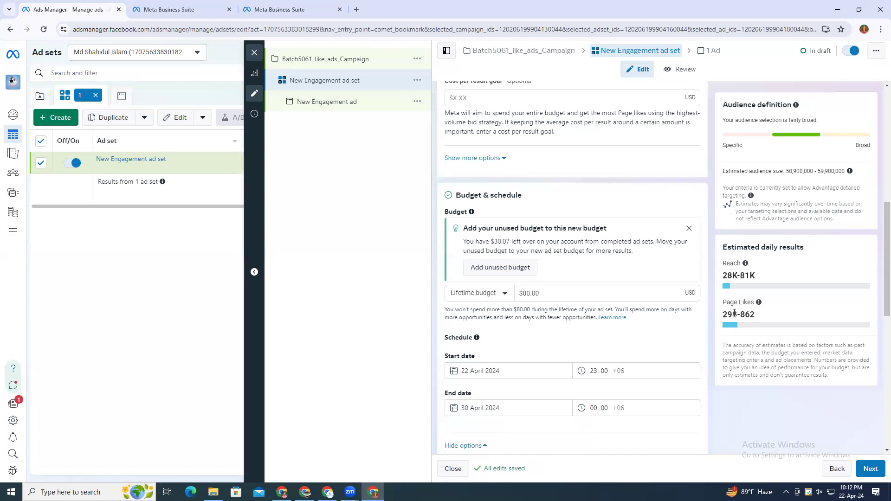
# Step: Check the estimated daily Page Likes, the available budget types and the schedule settings for the ad set
pyautogui.moveTo(739, 314); pyautogui.dragTo(718, 321)
pyautogui.click(658, 334)
pyautogui.click(676, 323)
pyautogui.moveTo(727, 315)
pyautogui.mouseDown()
pyautogui.moveTo(752, 315)
pyautogui.moveTo(721, 315)
pyautogui.mouseUp()
pyautogui.click(466, 294)
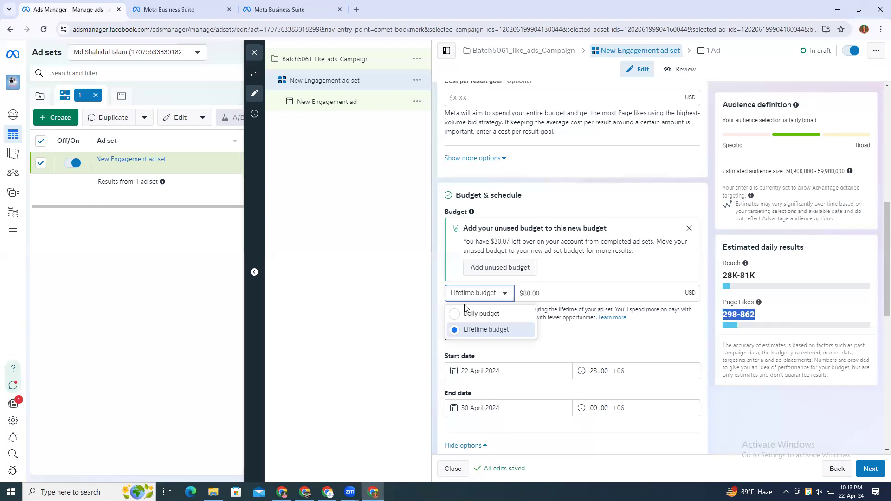
pyautogui.click(581, 333)
pyautogui.scroll(-2, 556, 356)
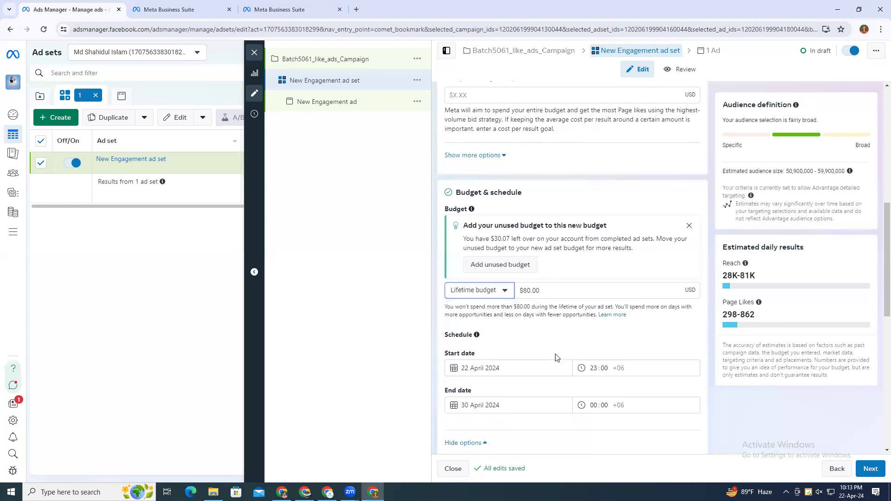
pyautogui.scroll(-1, 565, 371)
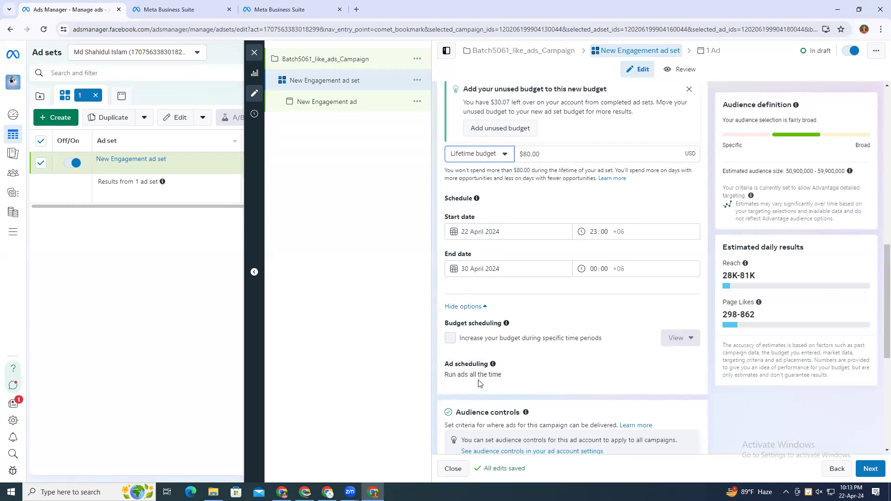
# Step: Try running the ads on a schedule with two single-hour slots on Monday, and turn ad scheduling off again
pyautogui.moveTo(466, 370)
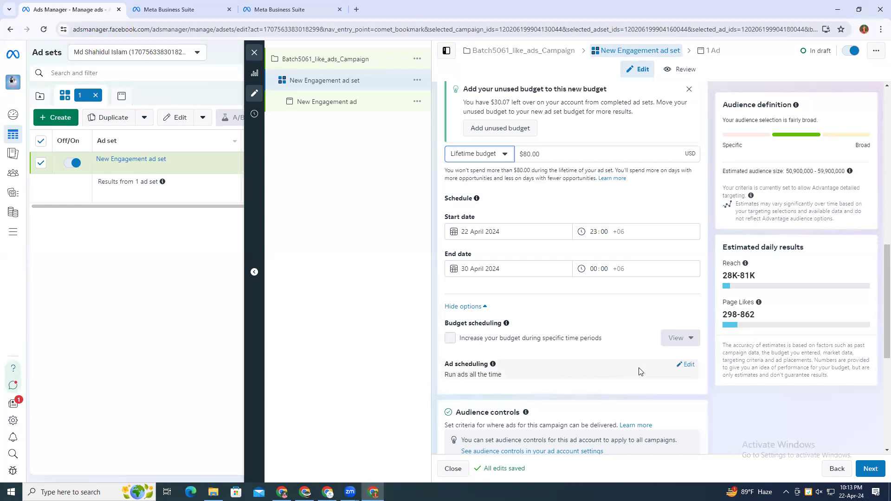
pyautogui.click(681, 367)
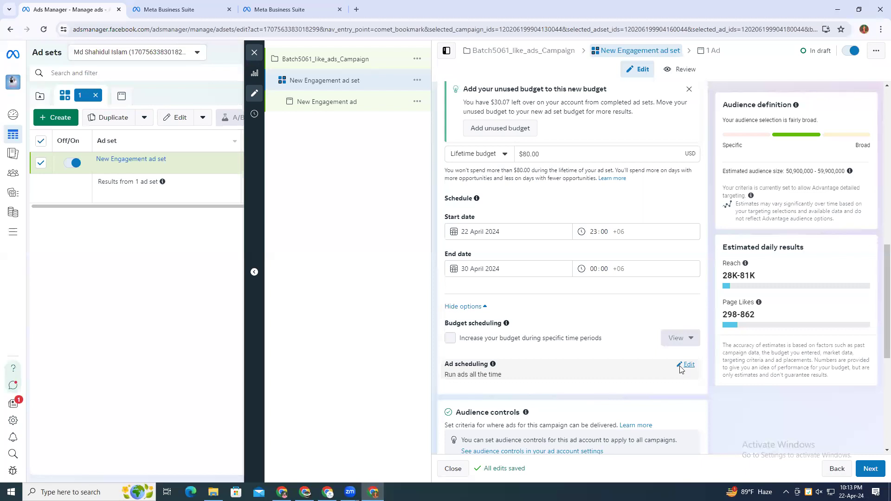
pyautogui.click(686, 365)
pyautogui.click(449, 379)
pyautogui.scroll(-5, 538, 350)
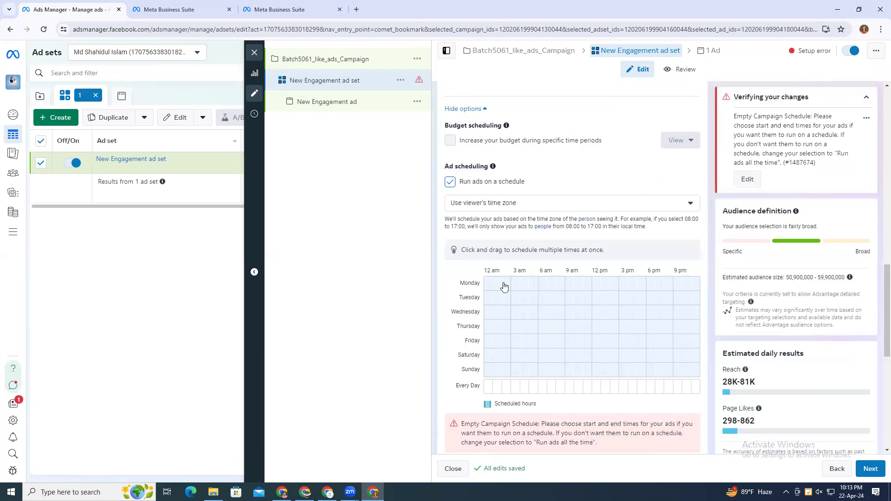
pyautogui.click(498, 284)
pyautogui.click(542, 283)
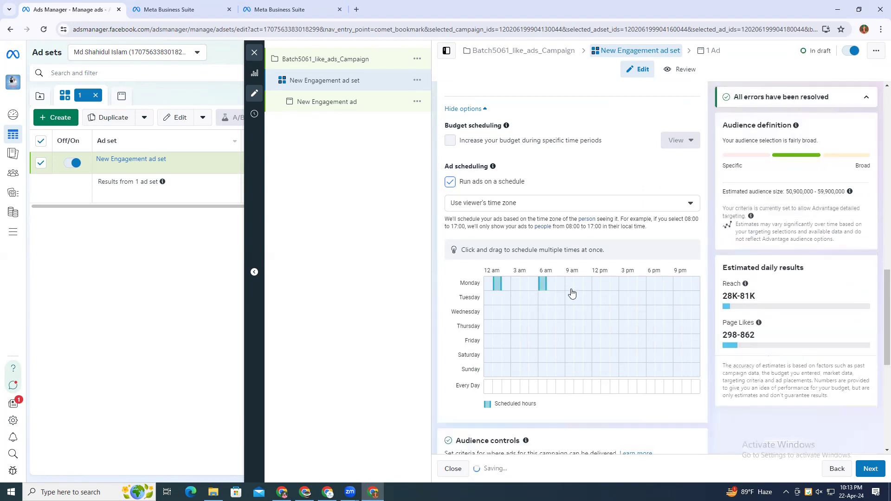
pyautogui.scroll(-2, 585, 315)
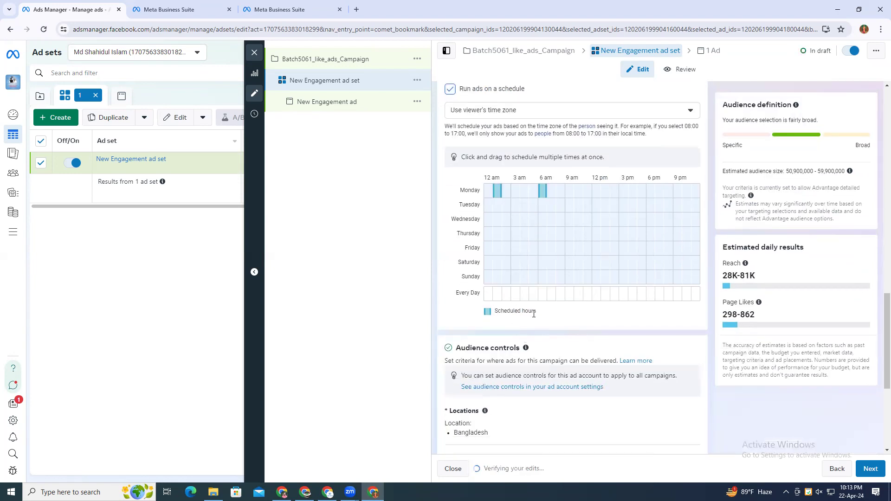
pyautogui.scroll(2, 590, 262)
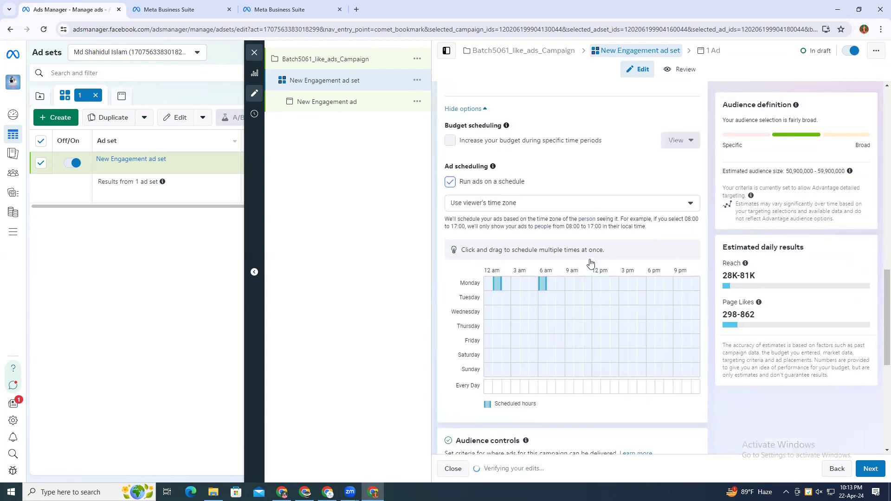
pyautogui.click(450, 182)
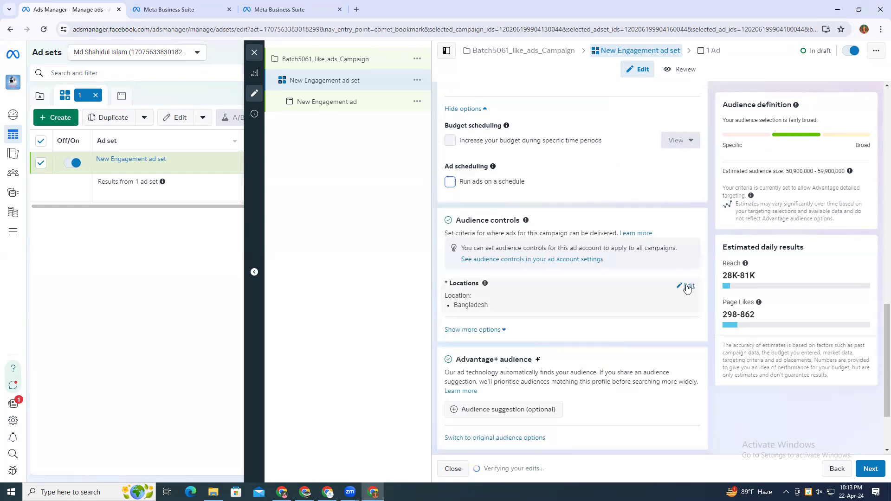
# Step: Replace Bangladesh in the audience locations with the city Narayanganj, Dhaka Division
pyautogui.click(687, 287)
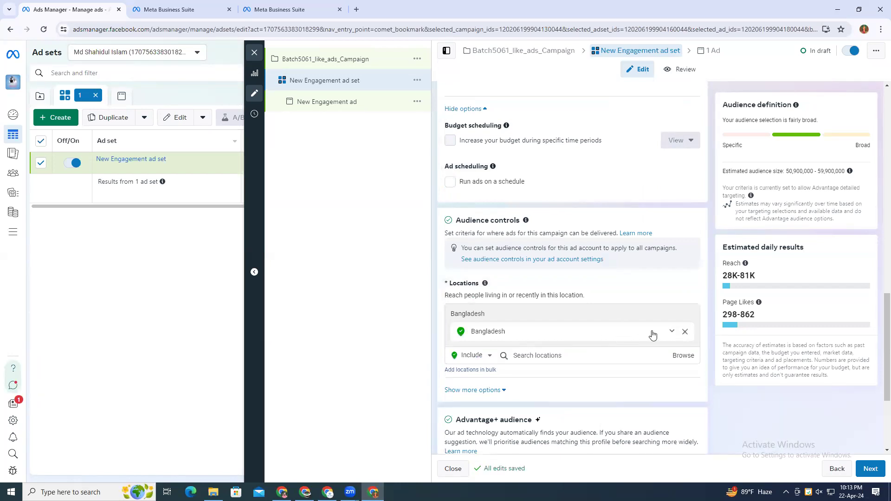
pyautogui.doubleClick(686, 331)
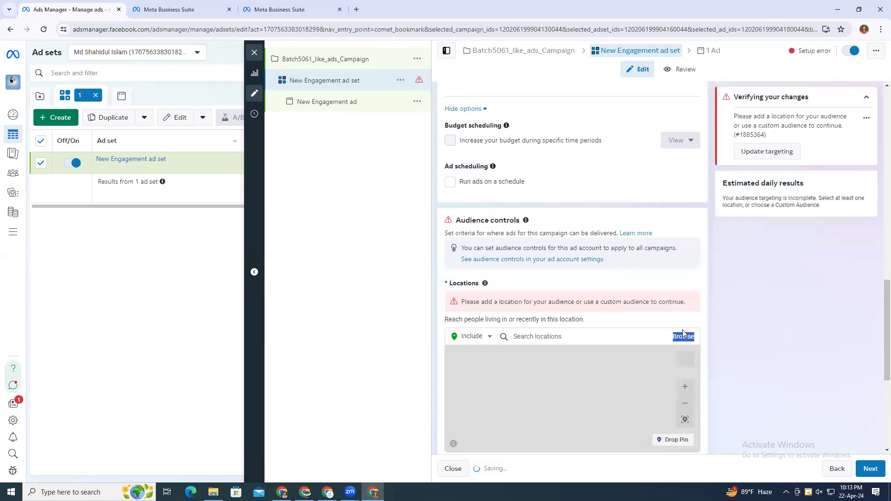
pyautogui.click(539, 336)
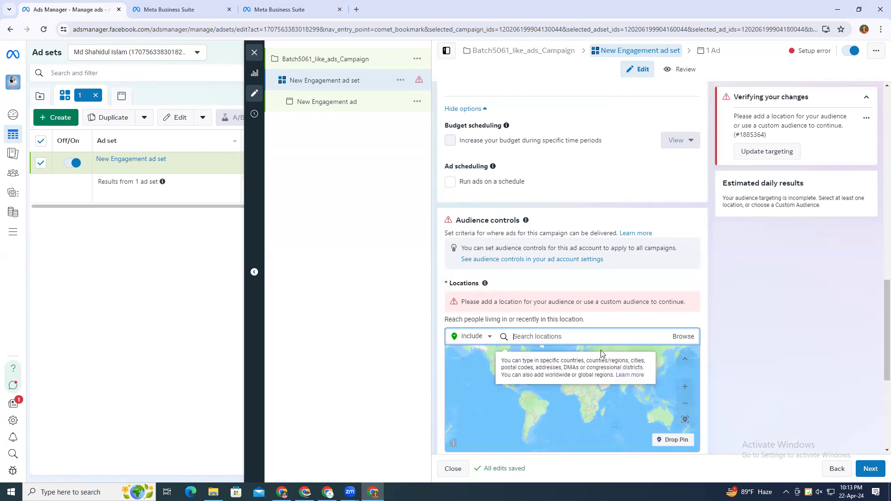
pyautogui.write('bangla')
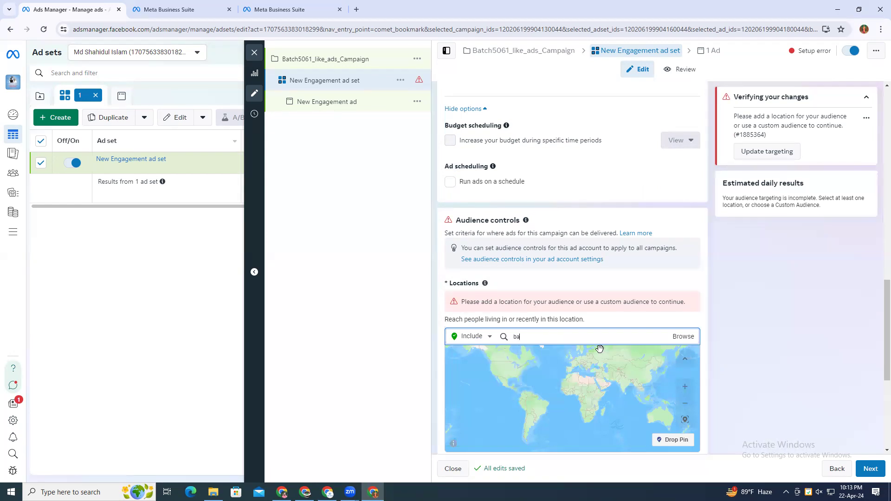
pyautogui.press('BackSpace')
pyautogui.press('BackSpace')
pyautogui.press('BackSpace')
pyautogui.press('BackSpace')
pyautogui.write('dhaka')
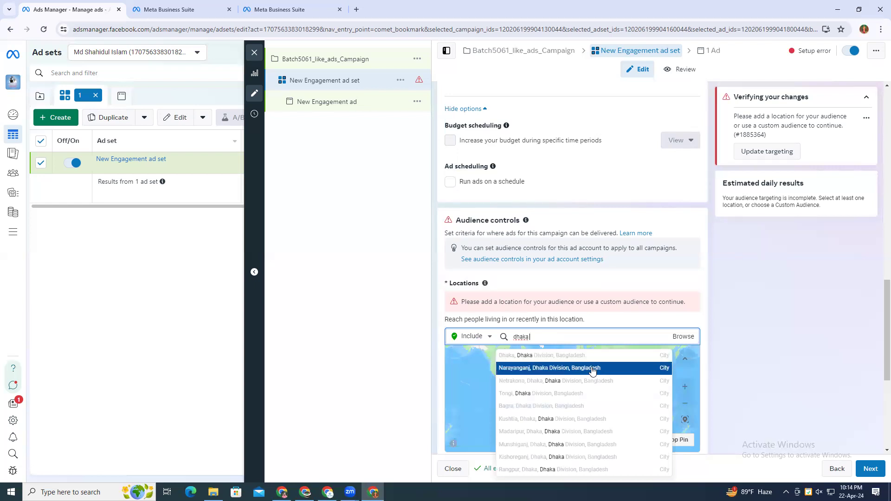
pyautogui.click(593, 369)
# Step: Try adding Rajshi Place as an included location, check it on the map, and remove it
pyautogui.write('Rajshi')
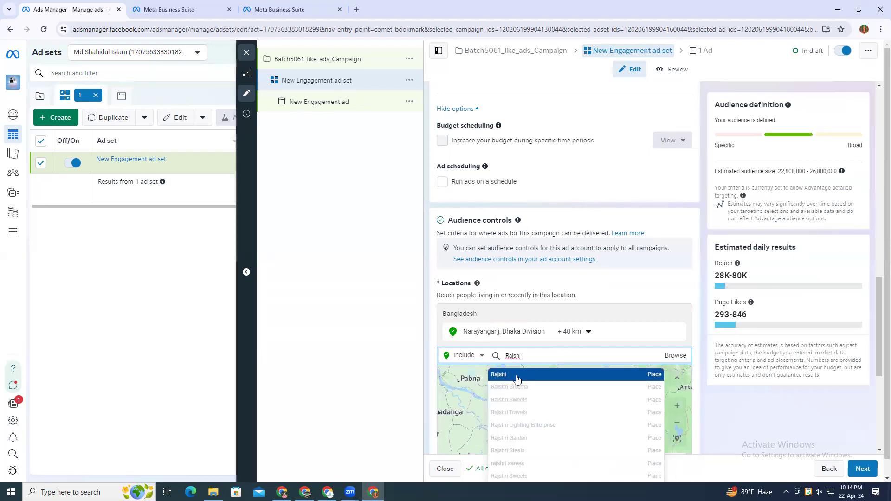
pyautogui.click(517, 376)
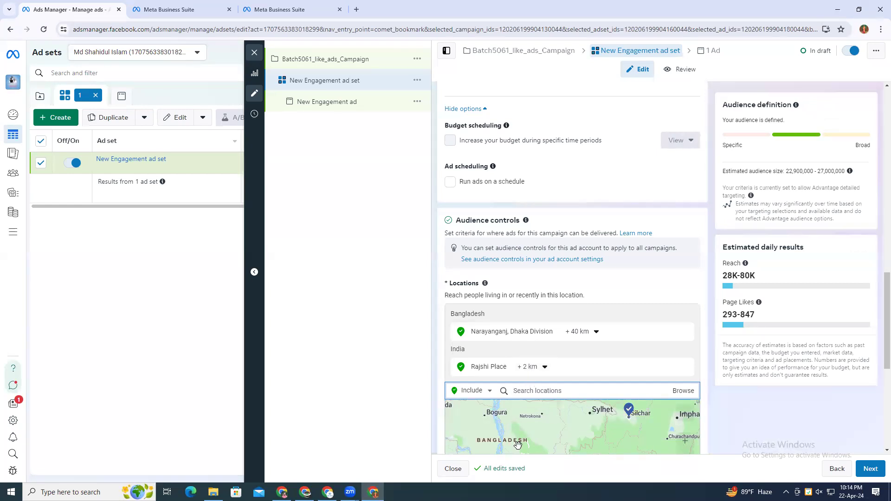
pyautogui.scroll(-1, 568, 404)
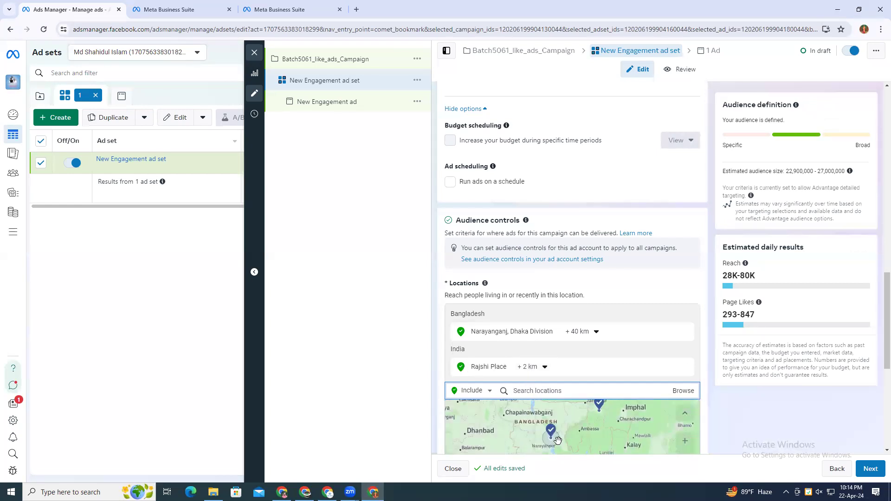
pyautogui.scroll(1, 600, 420)
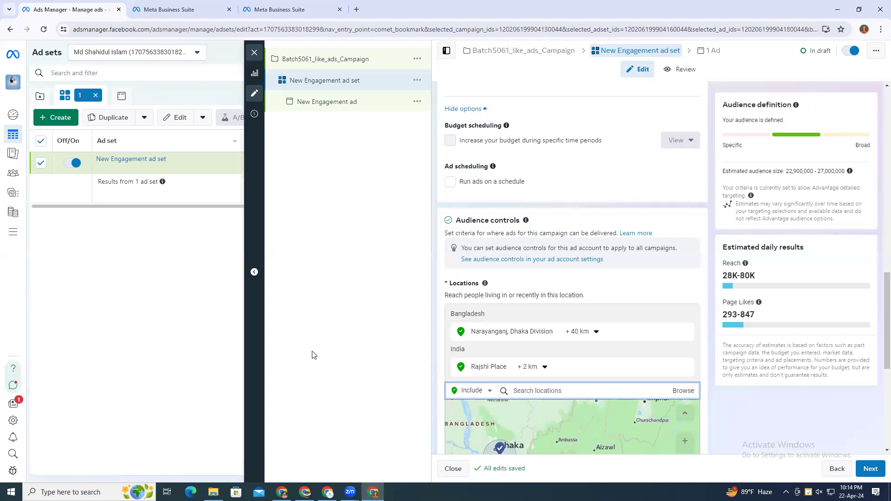
pyautogui.scroll(-1, 586, 441)
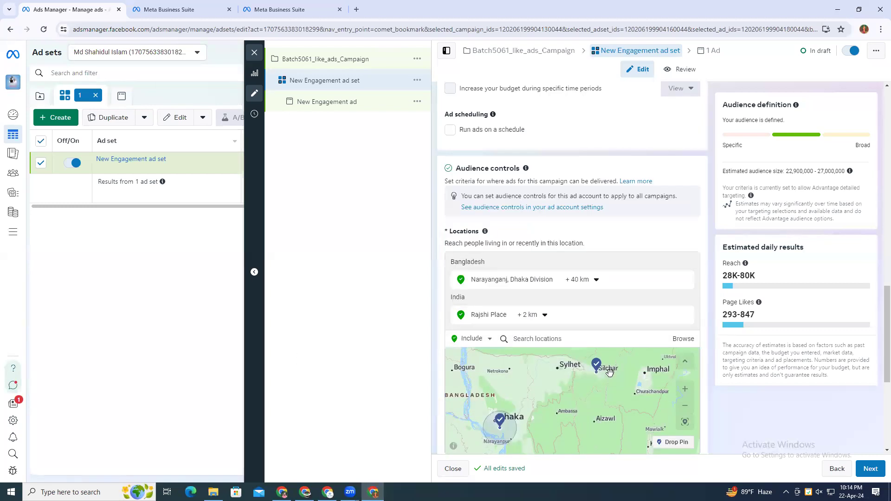
pyautogui.moveTo(491, 320)
pyautogui.click(656, 320)
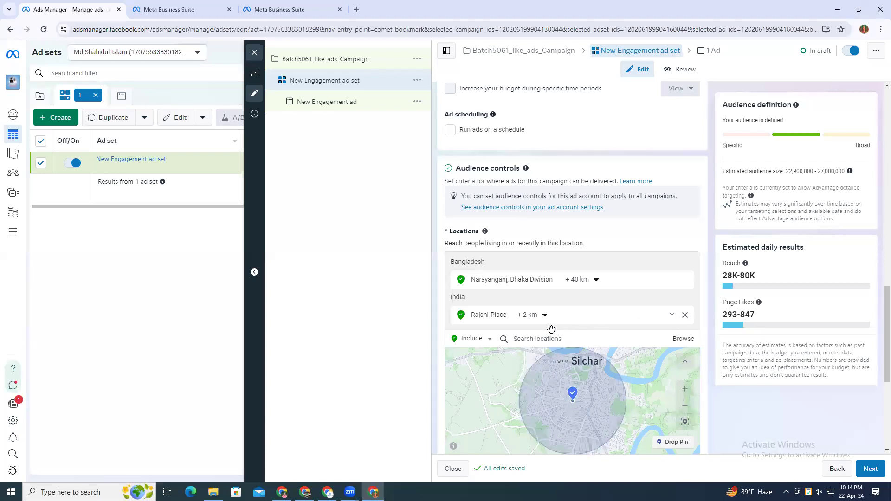
# Step: Add the city Rajshahi, Rajshahi Division as an included location and remove Narayanganj
pyautogui.click(549, 303)
pyautogui.write('Rajshahi')
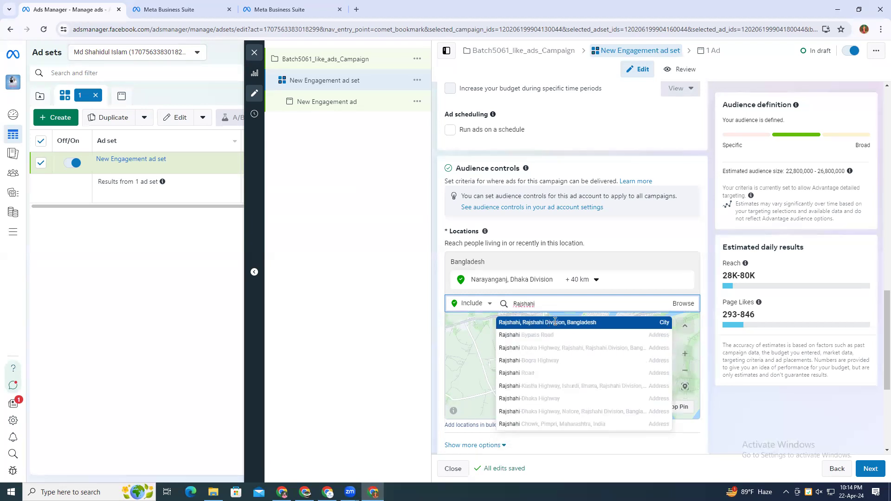
pyautogui.click(556, 323)
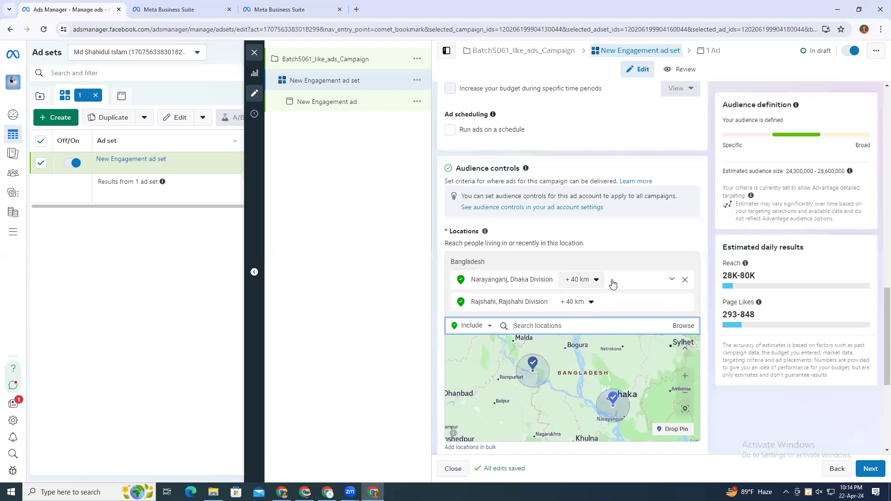
pyautogui.click(684, 280)
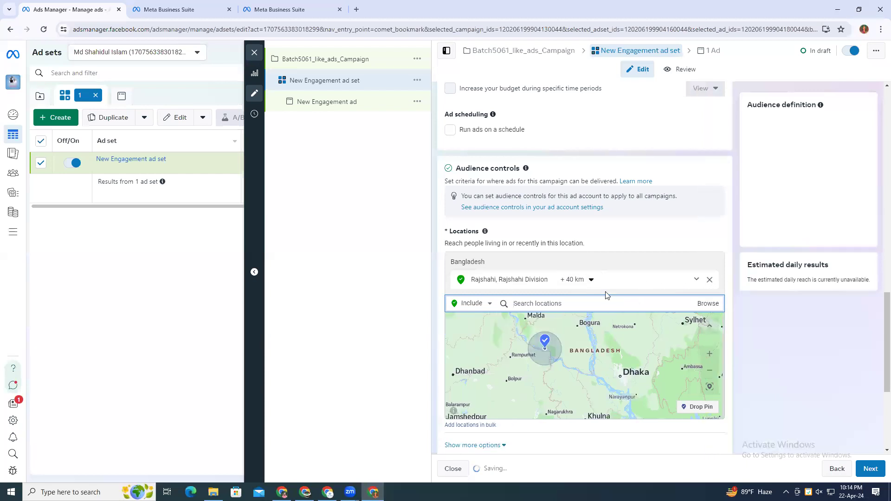
# Step: Set the radius around Rajshahi to 55 km and check the covered area on the map
pyautogui.click(578, 281)
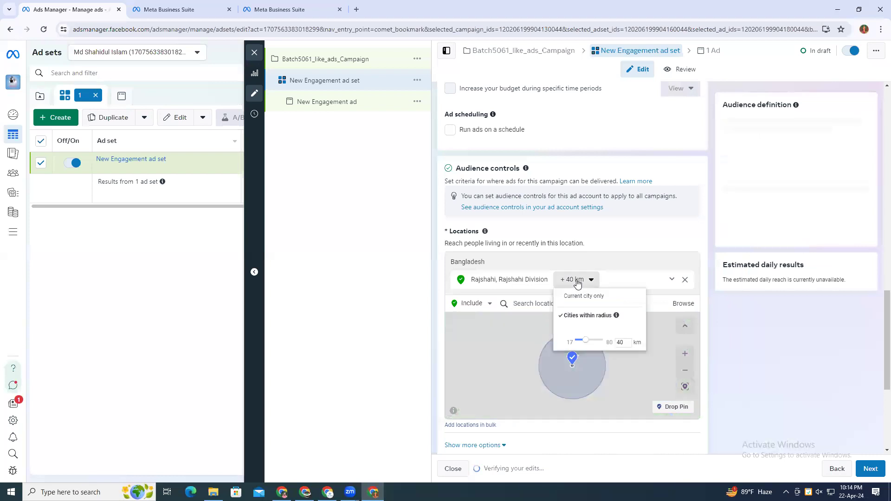
pyautogui.moveTo(586, 341); pyautogui.dragTo(598, 344)
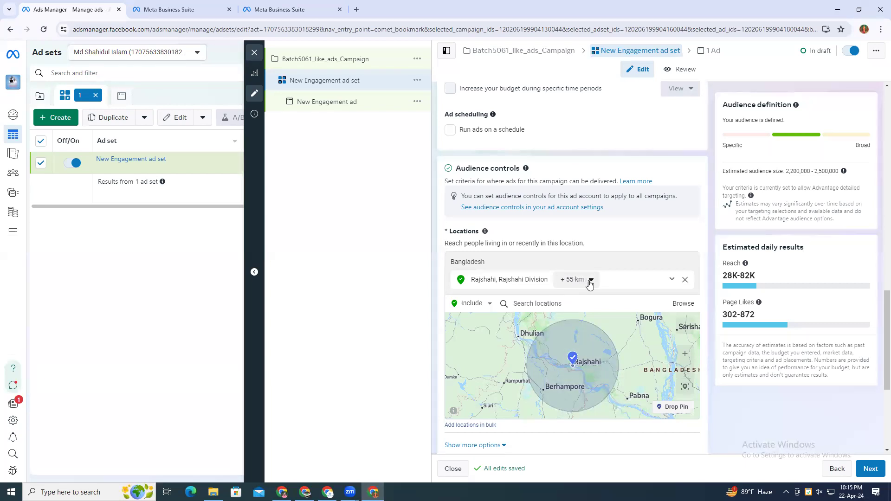
pyautogui.click(559, 304)
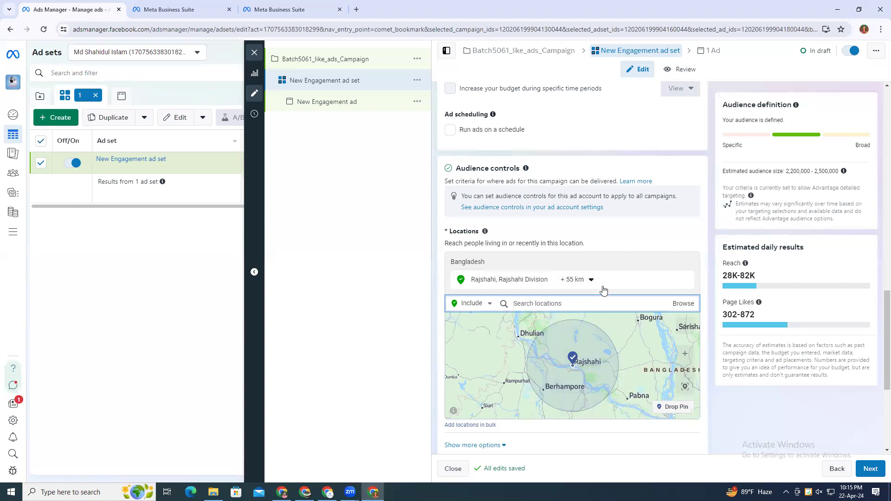
pyautogui.click(574, 362)
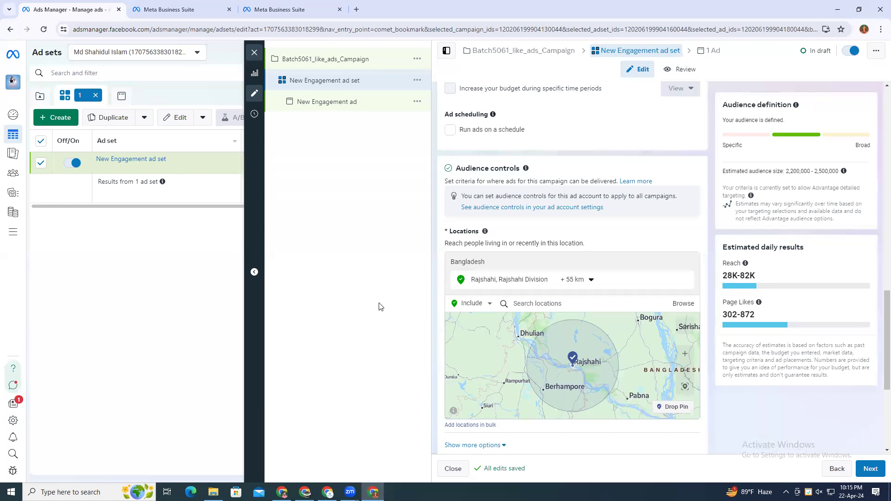
# Step: Set the radius around Rajshahi to 17 km and check the covered area on the map
pyautogui.click(579, 279)
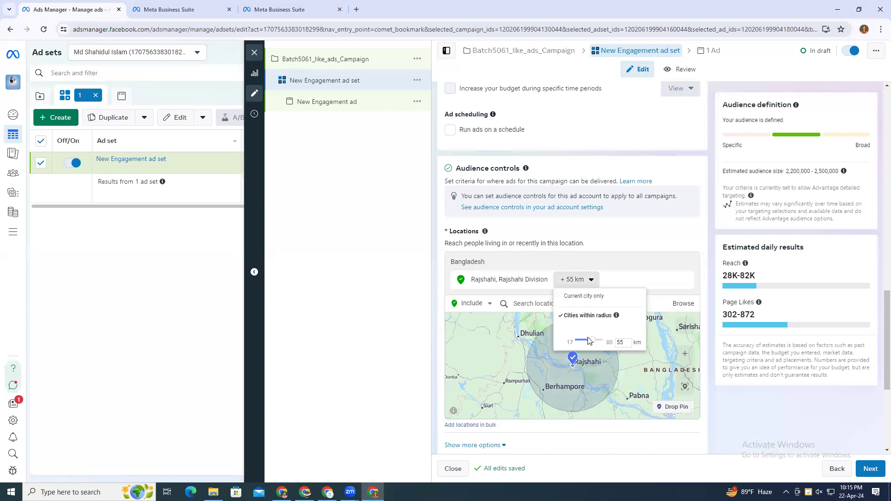
pyautogui.moveTo(595, 346); pyautogui.dragTo(513, 349)
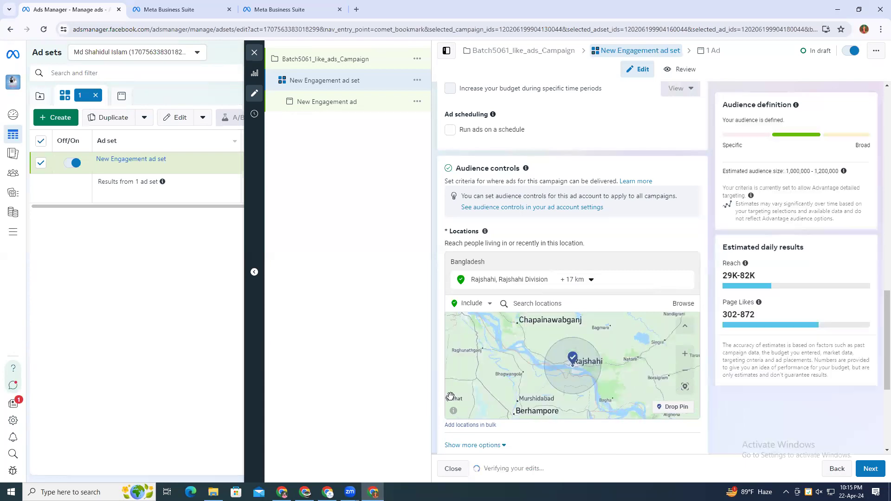
pyautogui.scroll(-2, 574, 372)
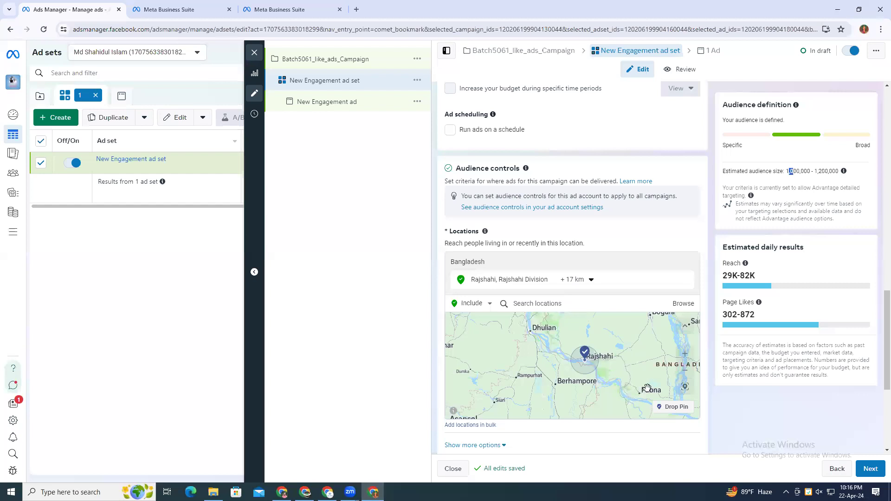
# Step: Expand the optional audience suggestion in Advantage+ audience and set the maximum age to 48
pyautogui.scroll(-2, 583, 425)
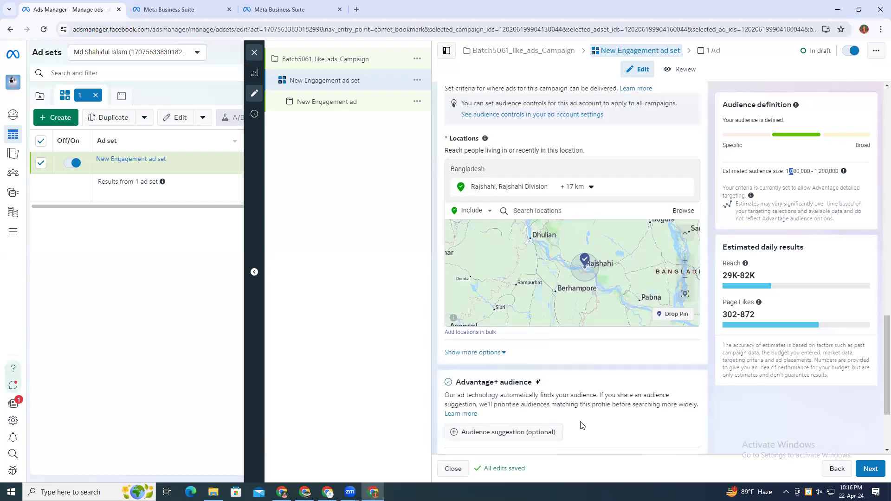
pyautogui.scroll(-3, 582, 426)
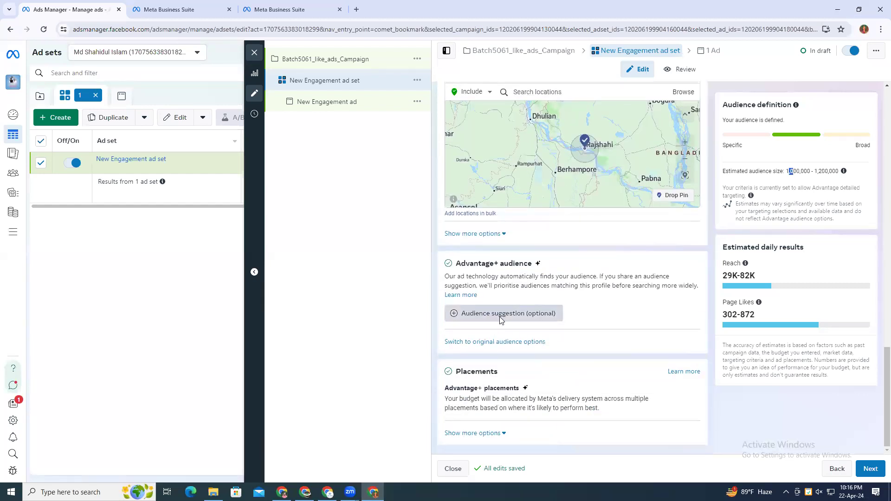
pyautogui.click(500, 317)
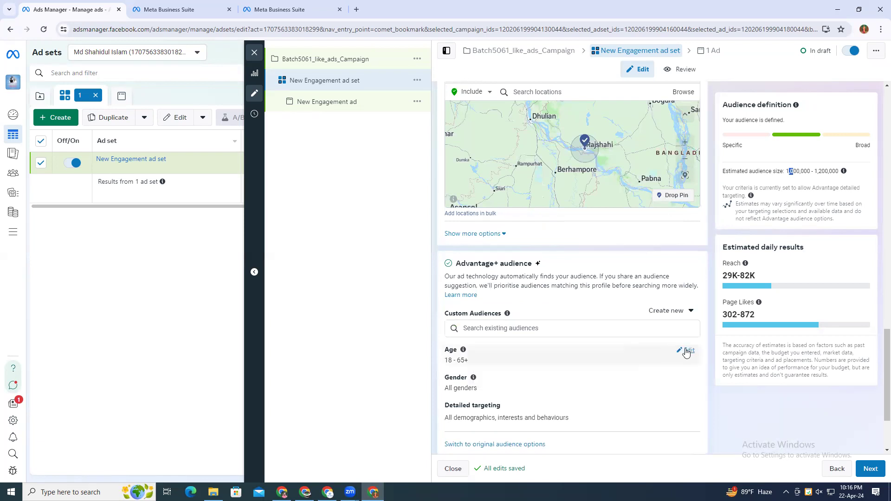
pyautogui.click(687, 352)
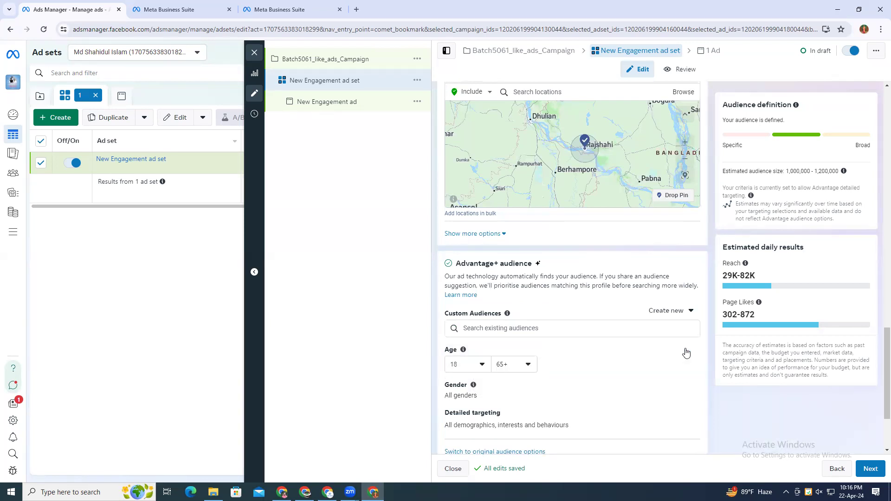
pyautogui.click(664, 330)
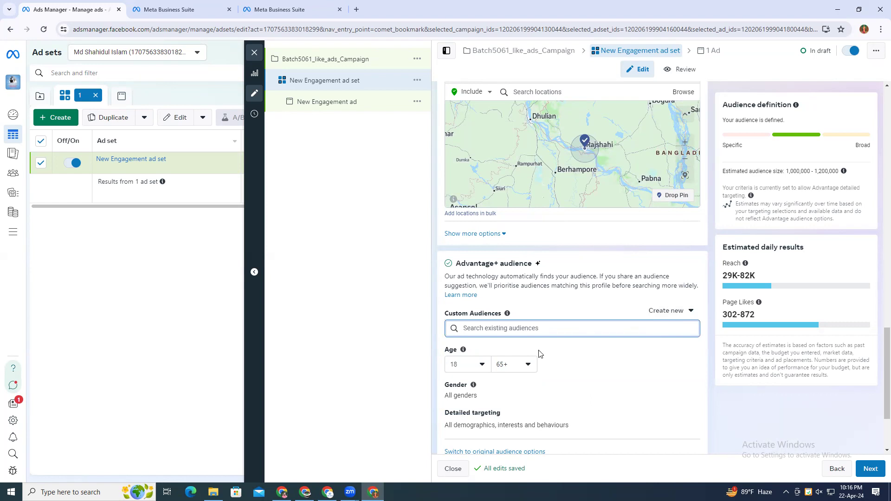
pyautogui.click(520, 365)
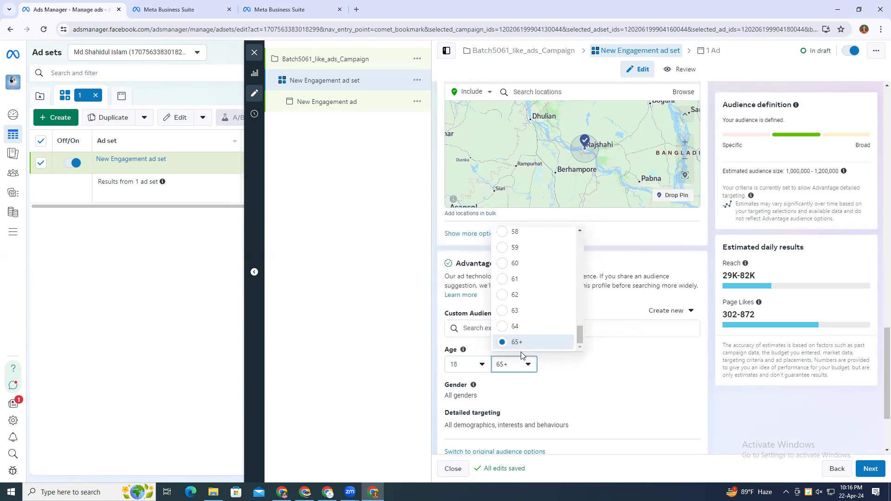
pyautogui.scroll(3, 520, 301)
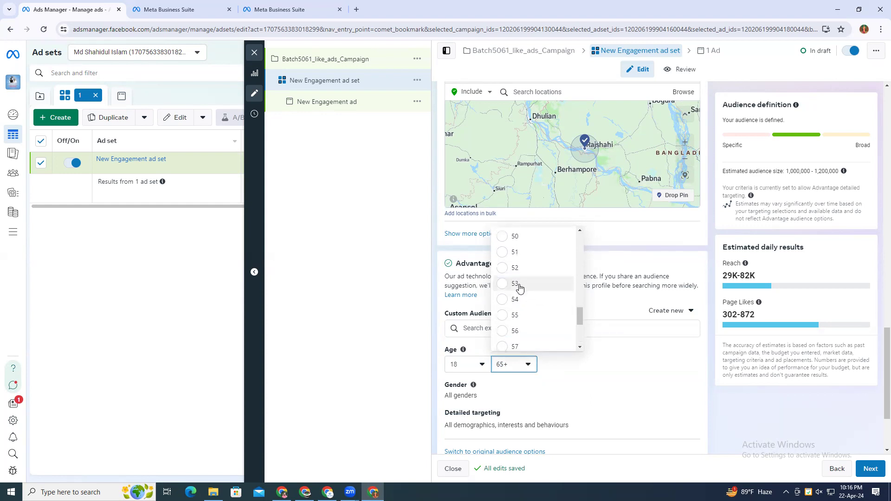
pyautogui.scroll(2, 520, 290)
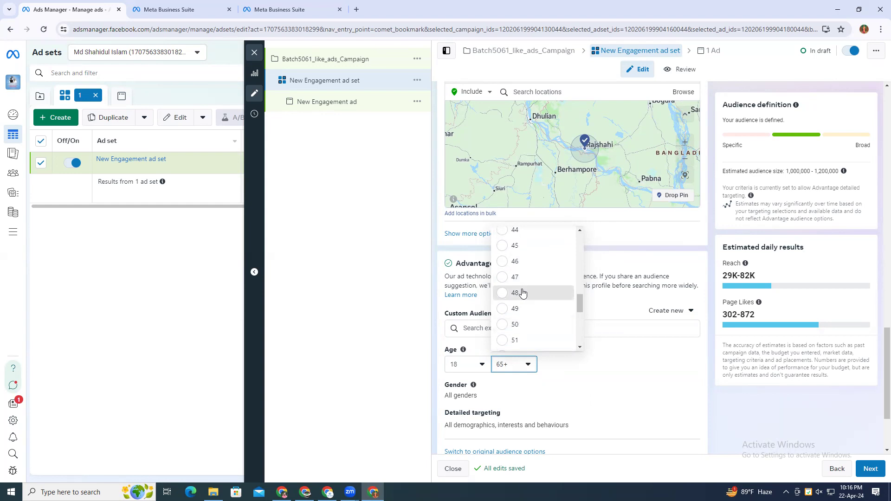
pyautogui.click(545, 293)
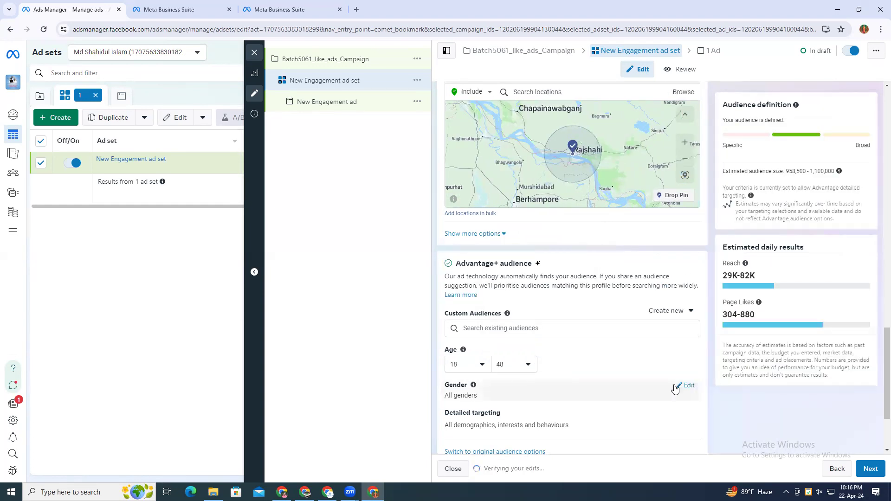
# Step: Open the audience's gender and detailed targeting settings for editing
pyautogui.click(688, 385)
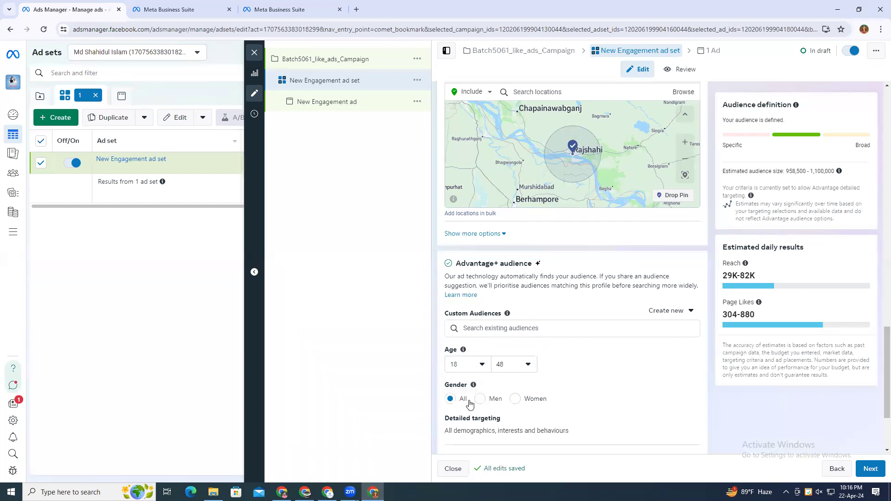
pyautogui.scroll(-2, 553, 406)
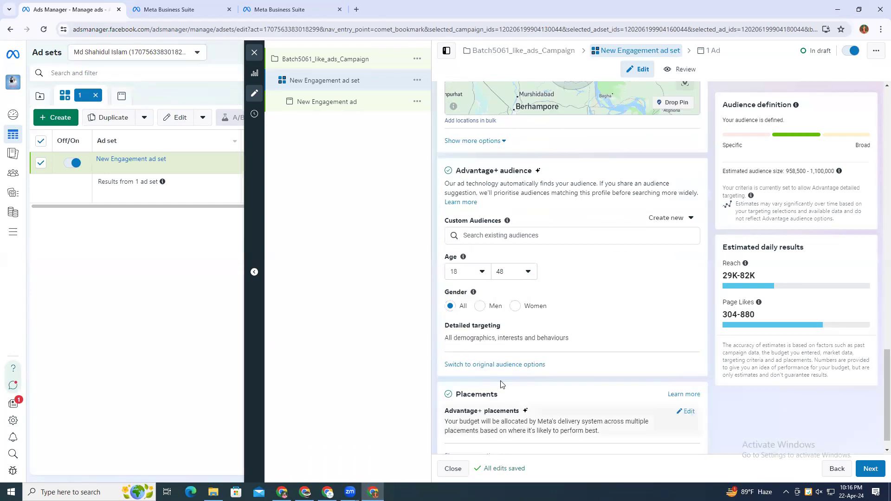
pyautogui.click(681, 333)
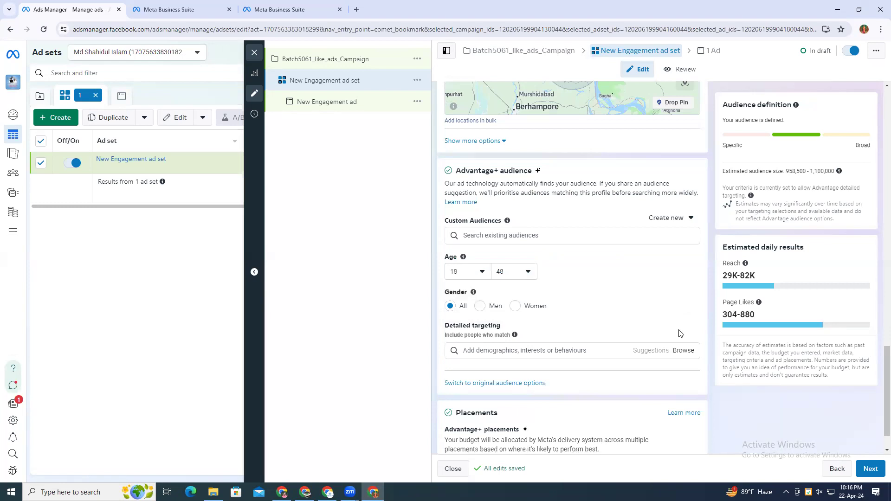
# Step: Search detailed targeting for "house wife", clear the search, and view the suggested targeting options
pyautogui.click(508, 351)
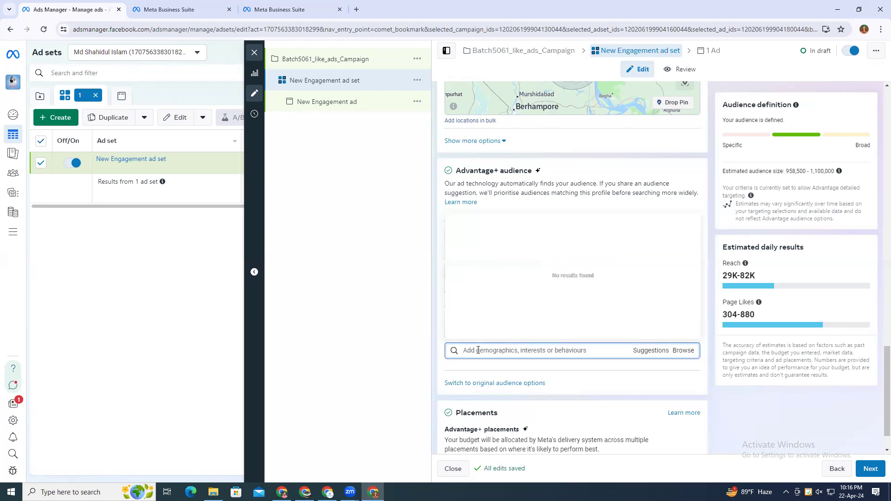
pyautogui.write('hou')
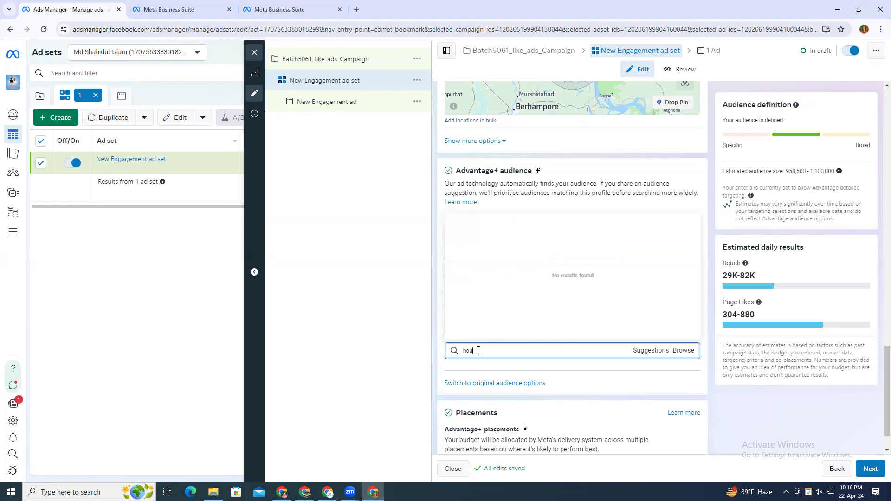
pyautogui.write('se wife')
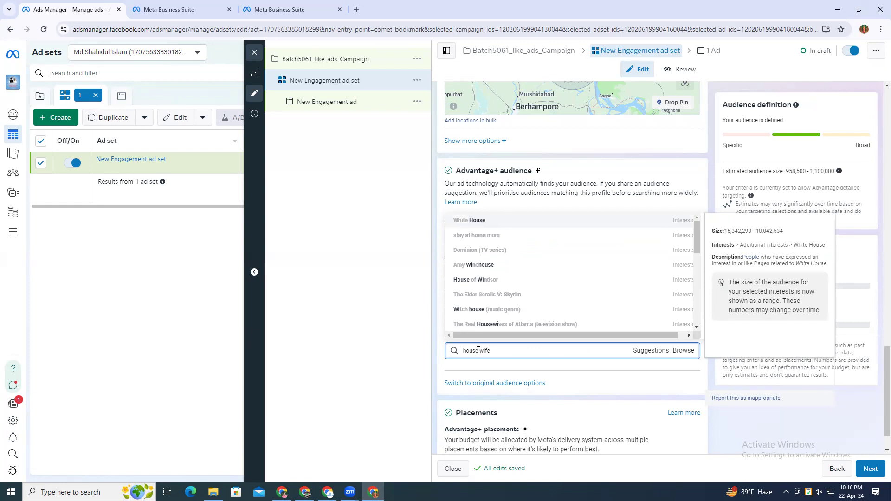
pyautogui.tripleClick(500, 352)
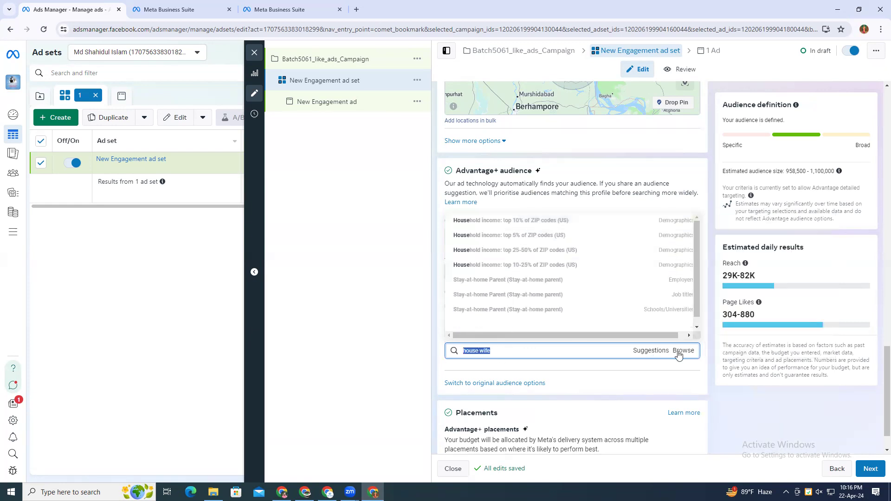
pyautogui.click(653, 352)
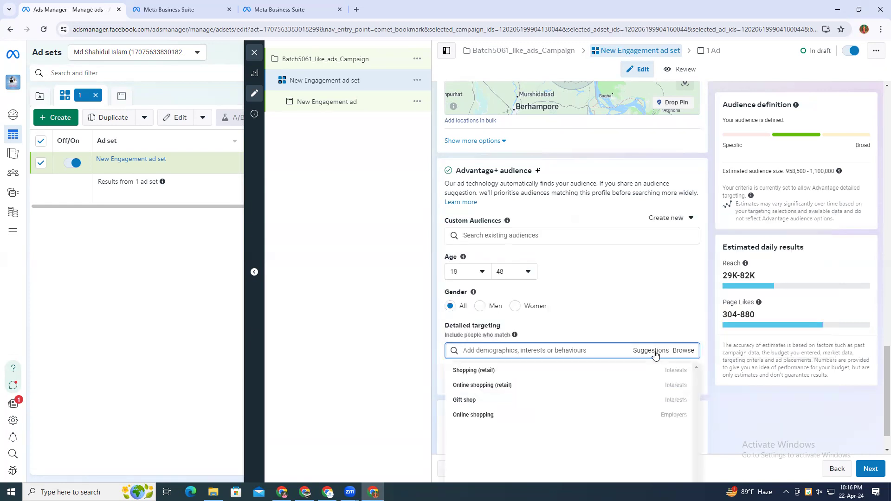
# Step: Search detailed targeting for "student" and add the interest Student (education)
pyautogui.click(559, 352)
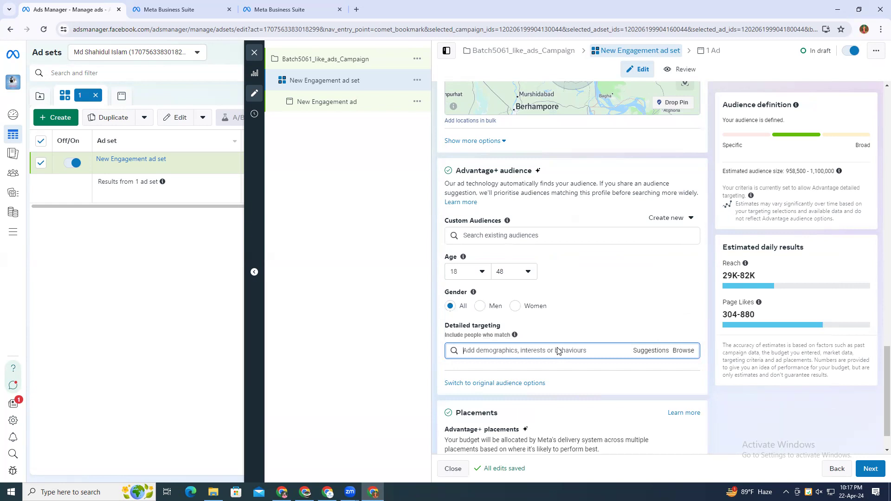
pyautogui.write('student')
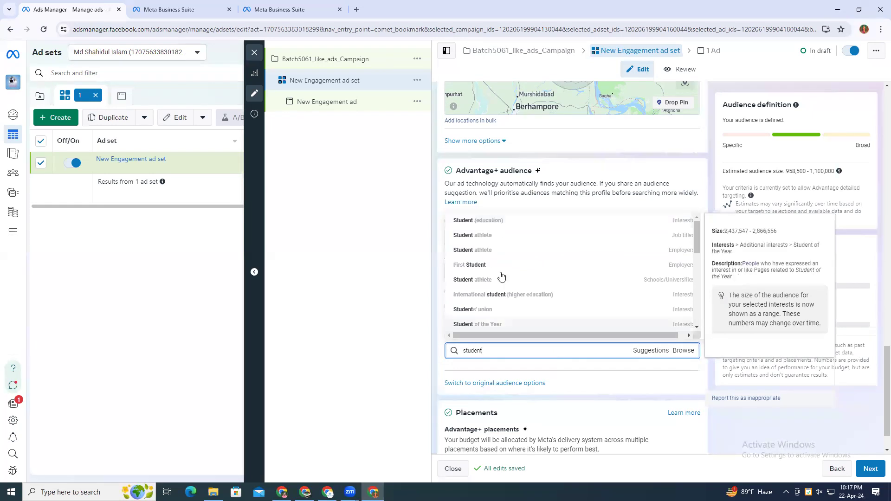
pyautogui.click(652, 351)
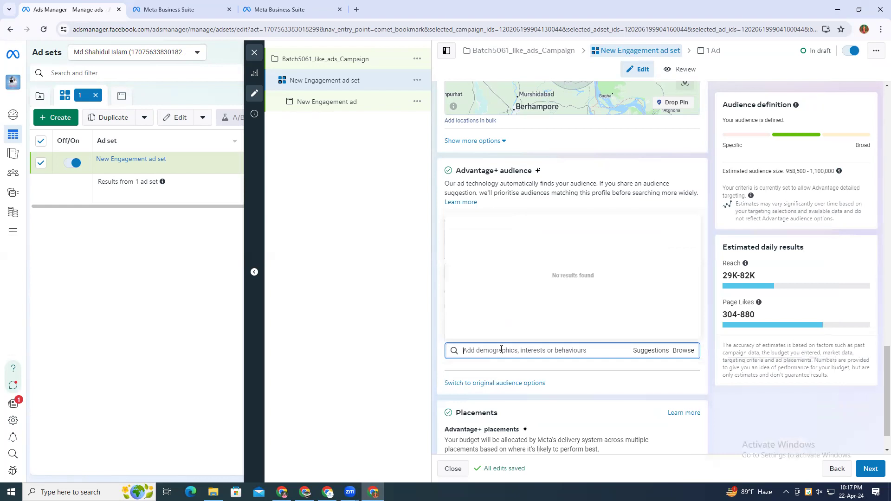
pyautogui.write('student')
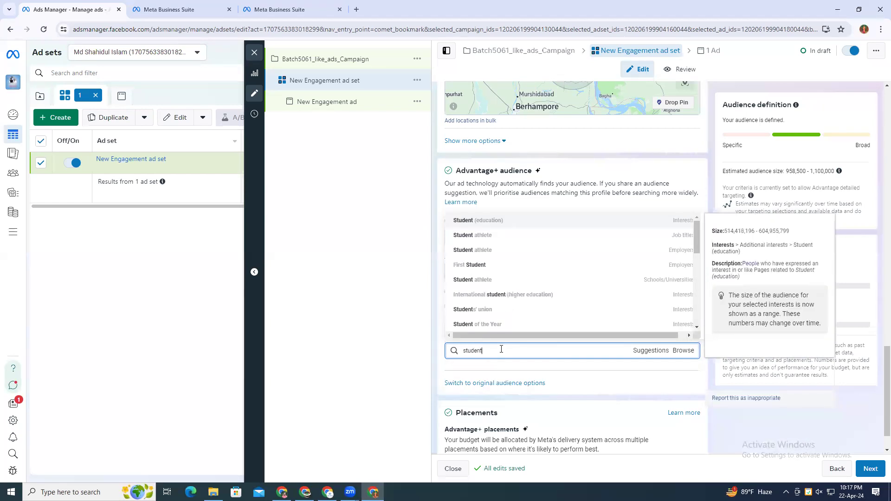
pyautogui.click(481, 222)
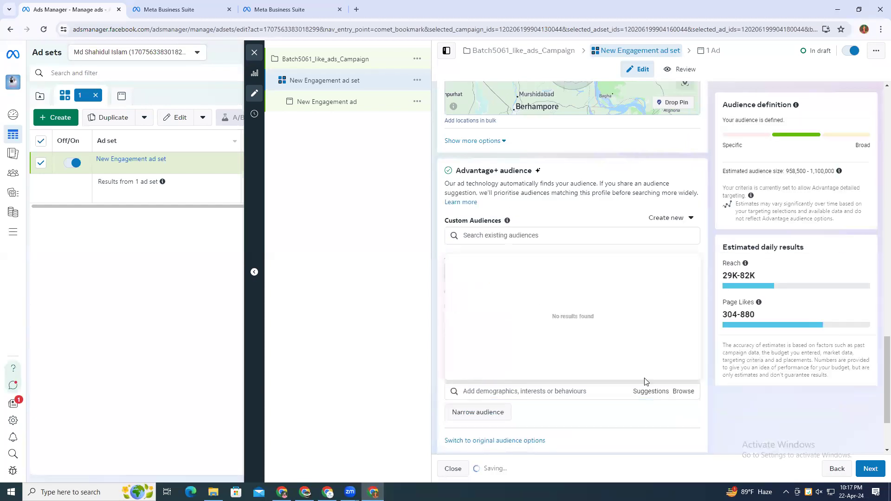
# Step: Add both University (higher education) interests and Bachelor's degree (higher education) from the detailed targeting suggestions
pyautogui.click(649, 391)
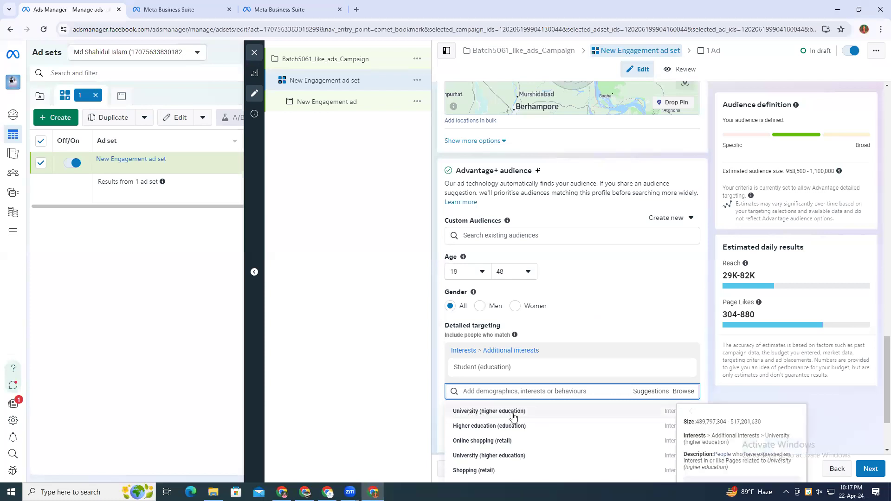
pyautogui.click(499, 417)
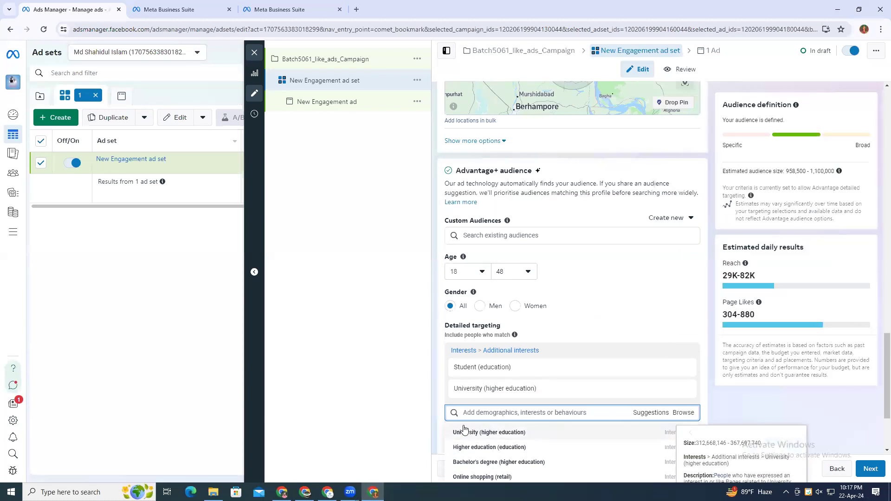
pyautogui.click(466, 457)
pyautogui.click(406, 428)
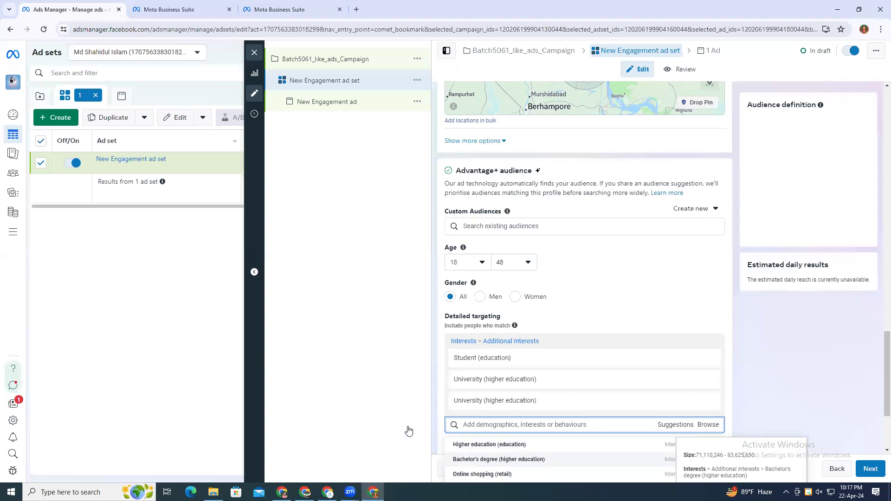
pyautogui.scroll(-2, 462, 388)
pyautogui.scroll(-3, 478, 427)
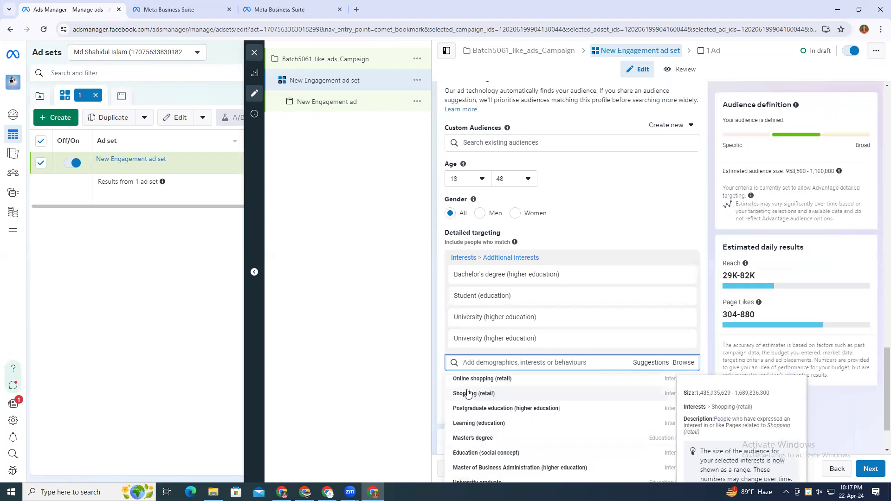
pyautogui.click(437, 396)
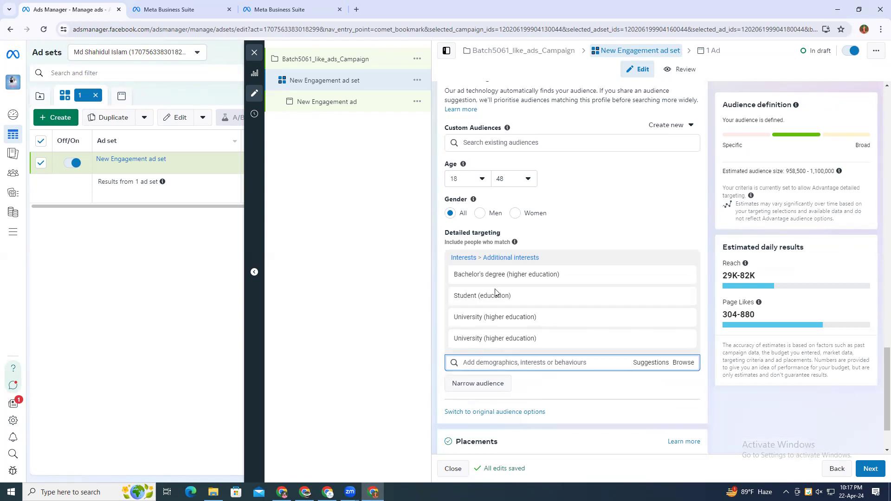
# Step: Check the estimated daily Page likes for the current audience
pyautogui.click(525, 361)
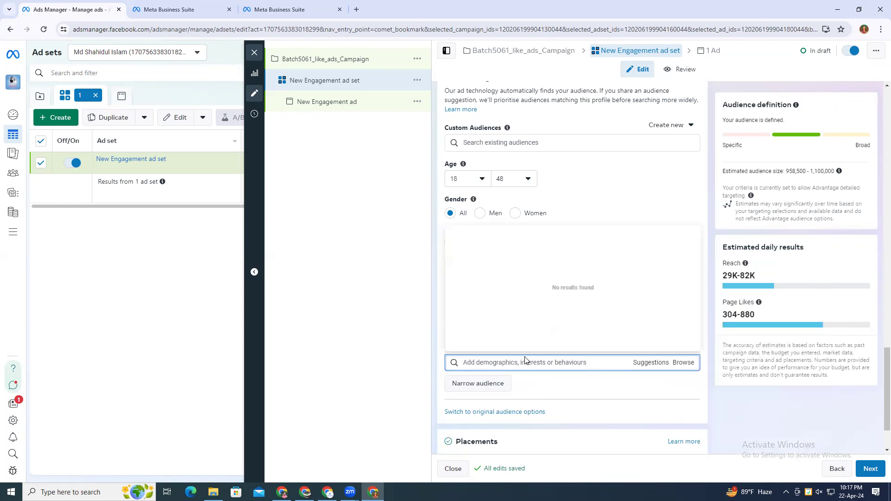
pyautogui.write('j')
pyautogui.press('BackSpace')
pyautogui.click(769, 282)
pyautogui.moveTo(740, 314); pyautogui.dragTo(755, 315)
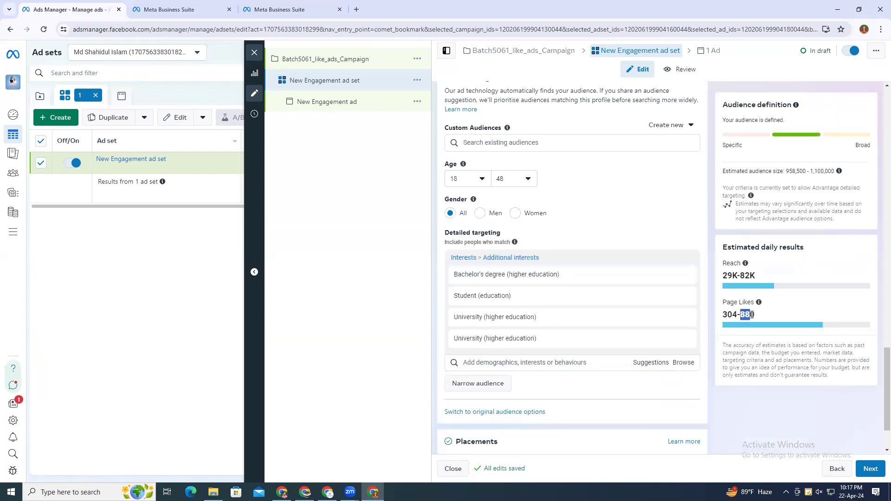
# Step: Search detailed targeting for "rajshahi univarsity" and add University of Rajshahi as an employer
pyautogui.click(484, 367)
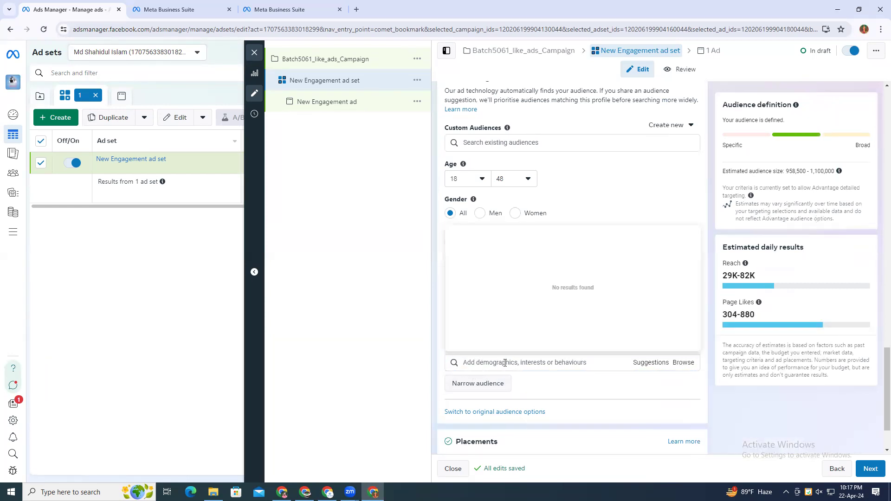
pyautogui.write('rajsh')
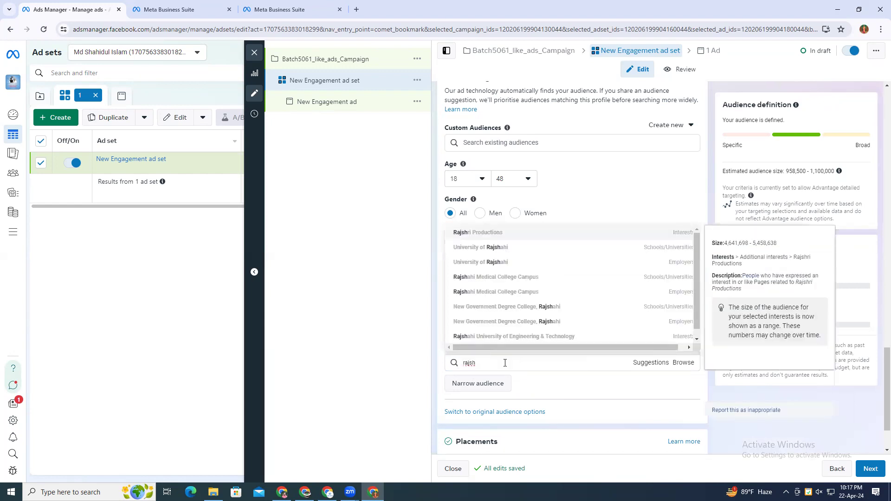
pyautogui.write('ahi univarsity')
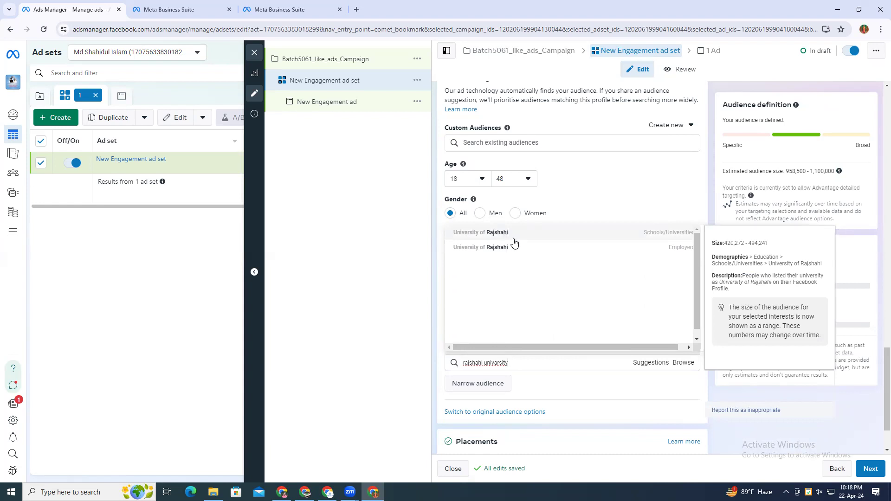
pyautogui.click(661, 252)
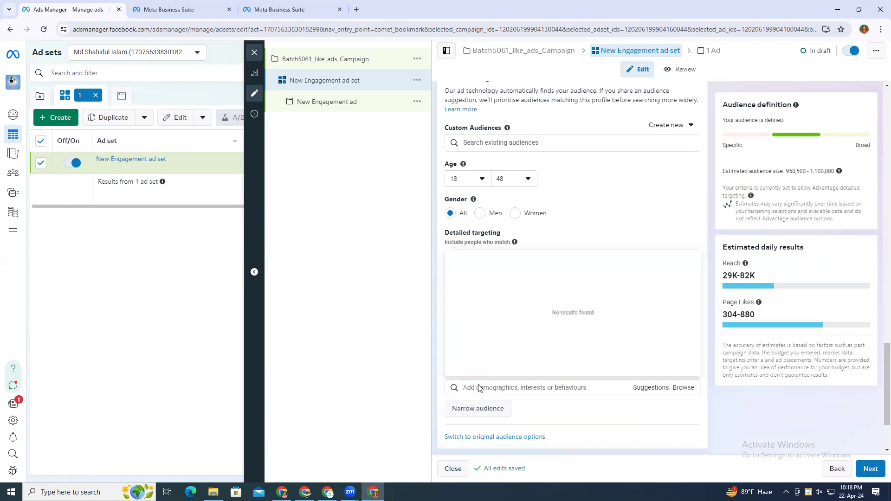
# Step: Search detailed targeting for "Rajshahi uni" and add University of Rajshahi under Schools/Universities
pyautogui.click(496, 391)
pyautogui.write('Rajshahi')
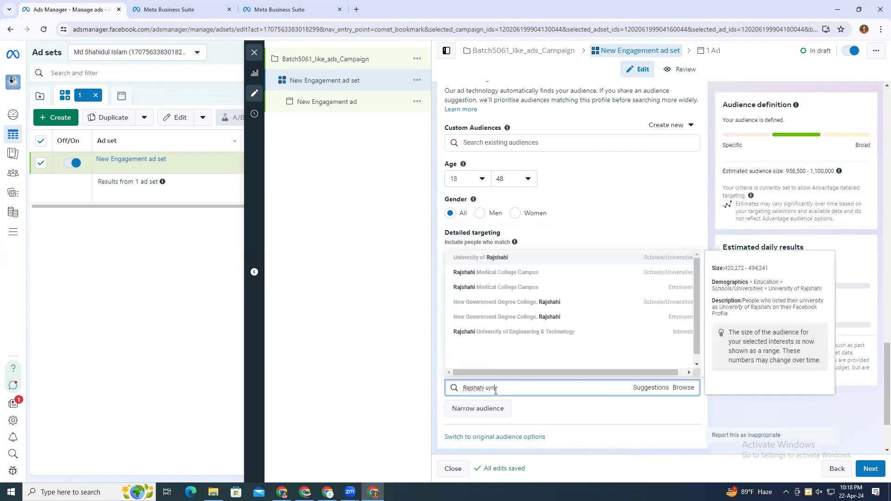
pyautogui.write(' unive')
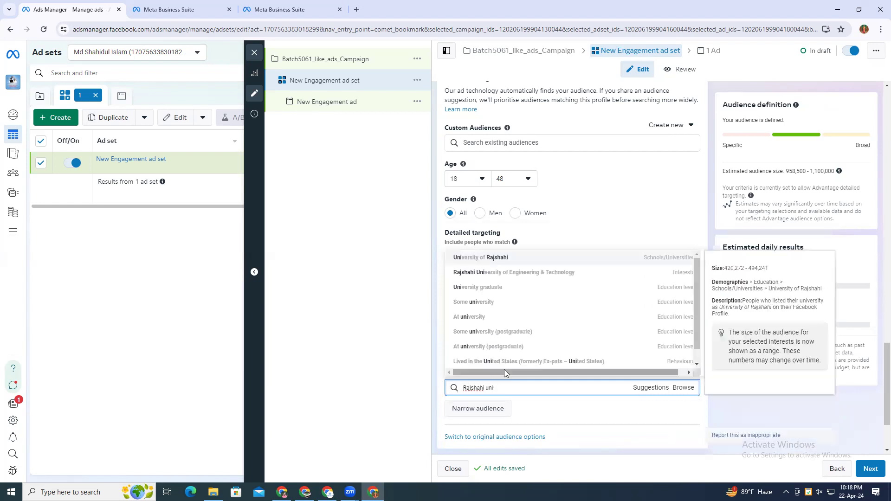
pyautogui.click(653, 262)
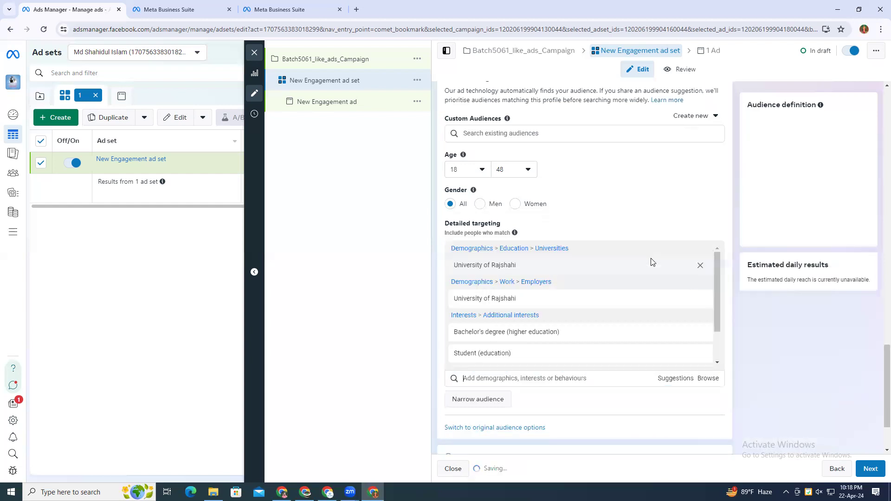
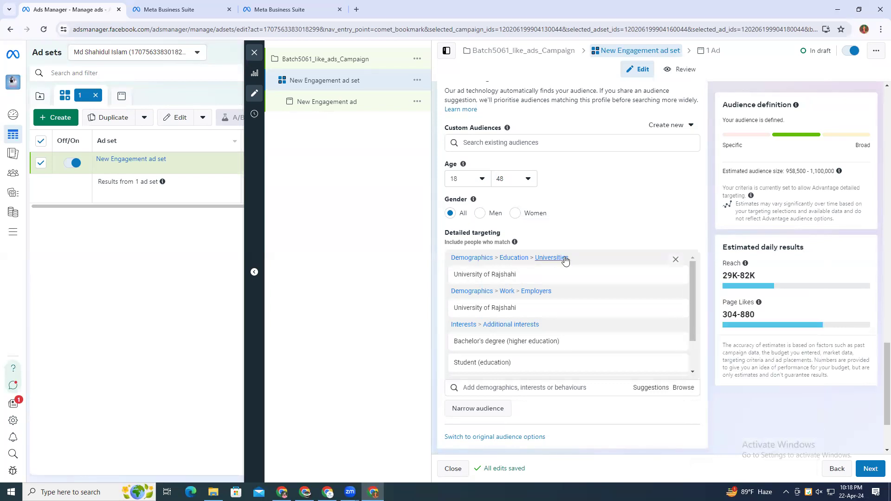
pyautogui.scroll(-1, 574, 287)
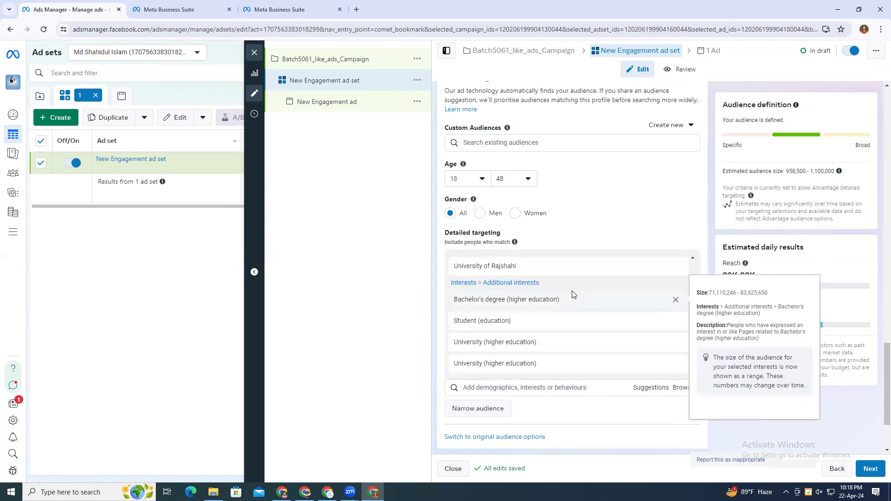
# Step: Browse the Demographics targeting categories, examining the Education and Life events options
pyautogui.click(525, 391)
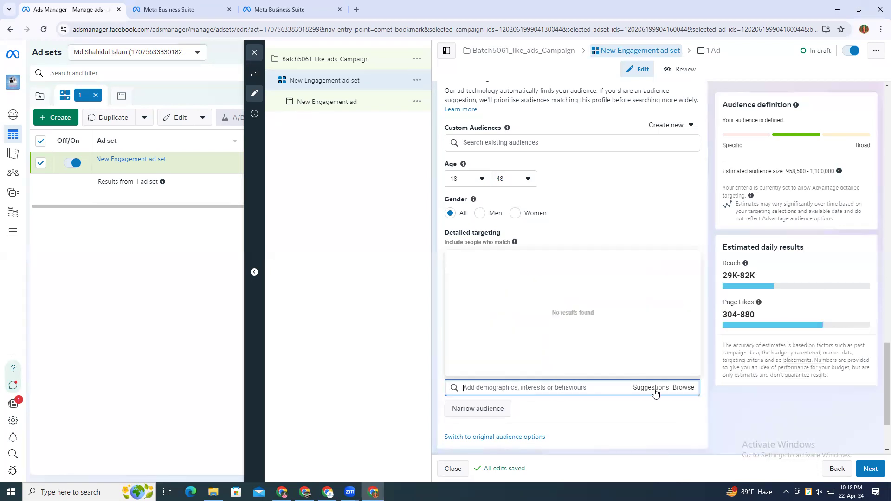
pyautogui.click(677, 391)
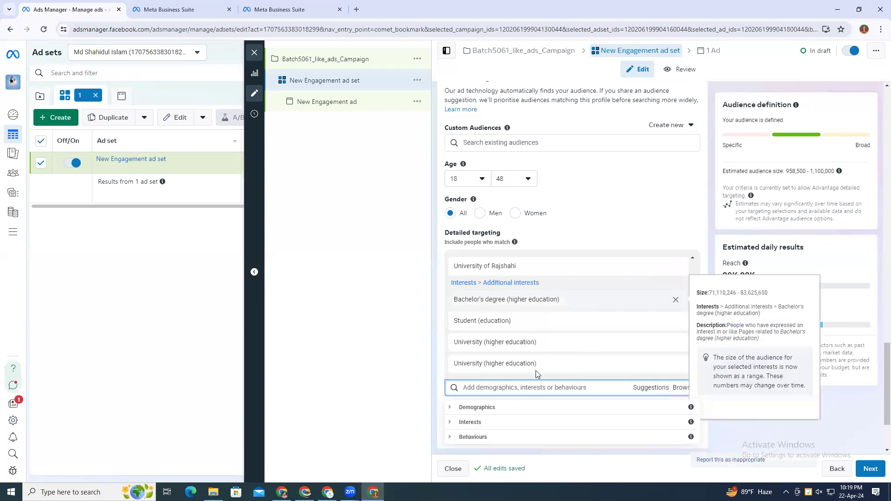
pyautogui.click(483, 408)
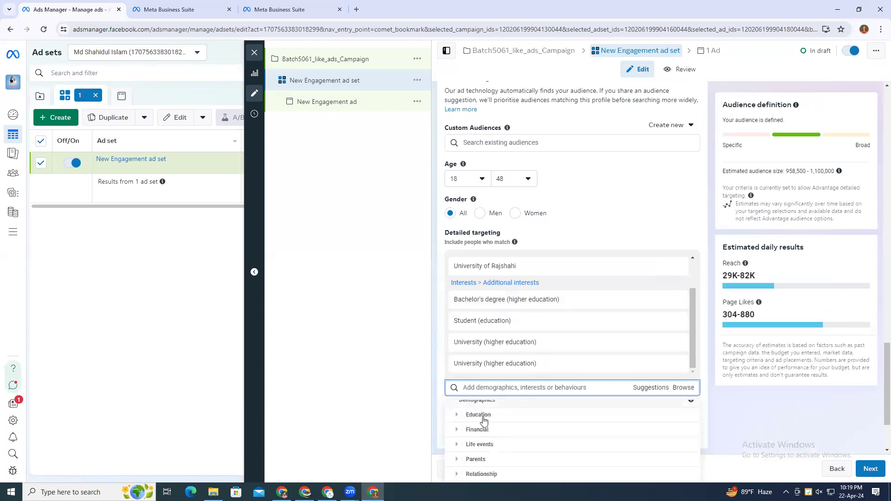
pyautogui.click(483, 420)
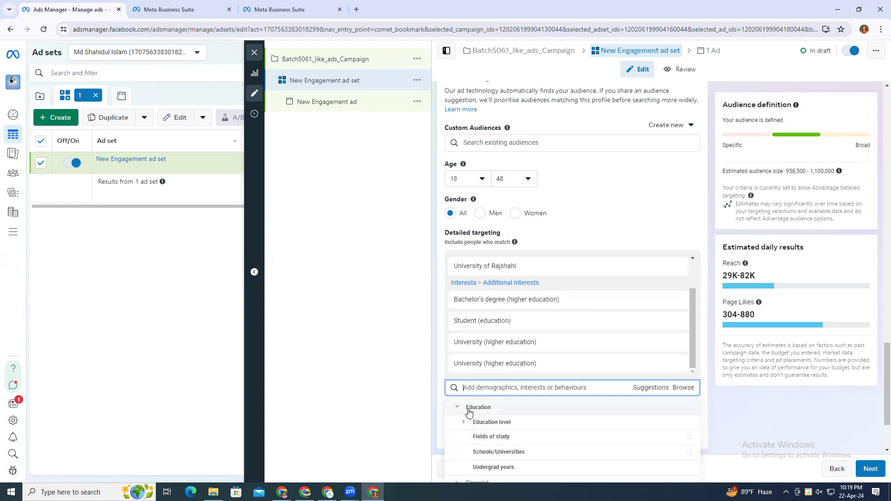
pyautogui.scroll(-1, 504, 418)
pyautogui.click(485, 438)
pyautogui.scroll(-1, 484, 439)
pyautogui.click(480, 447)
pyautogui.scroll(-2, 482, 443)
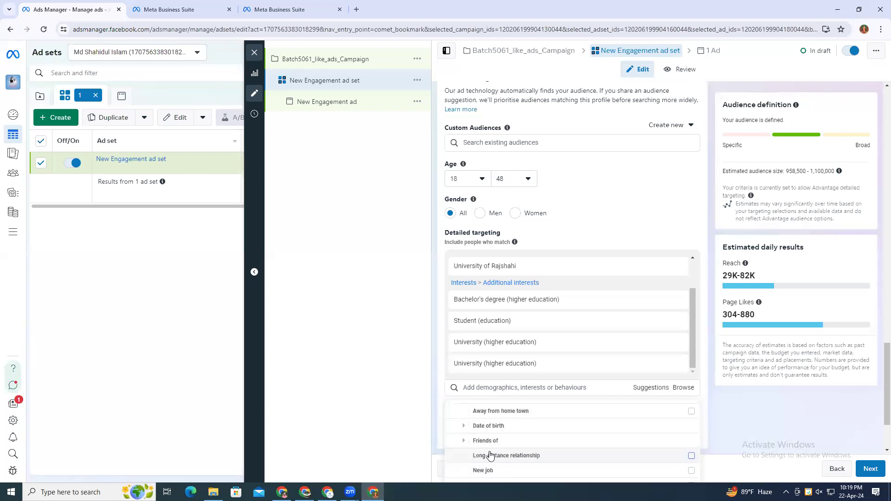
pyautogui.scroll(-4, 486, 438)
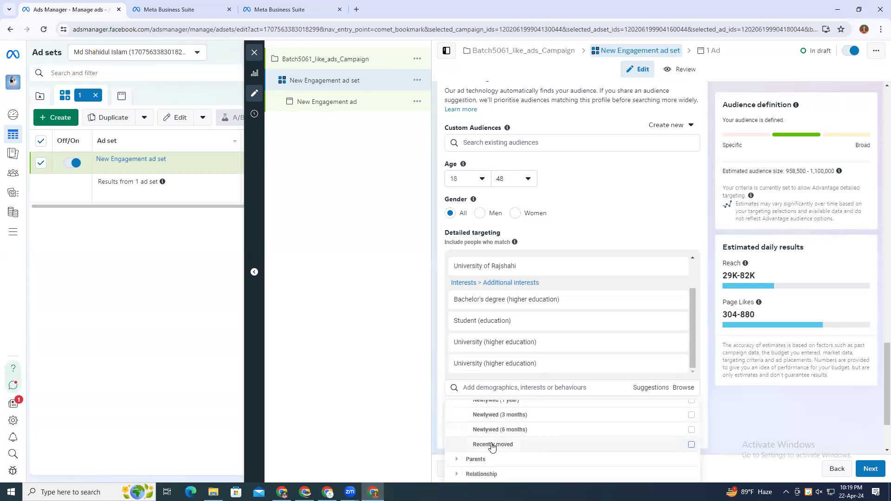
# Step: Examine the All parents options by children's age within the Demographics targeting categories, leaving them all unselected
pyautogui.click(484, 459)
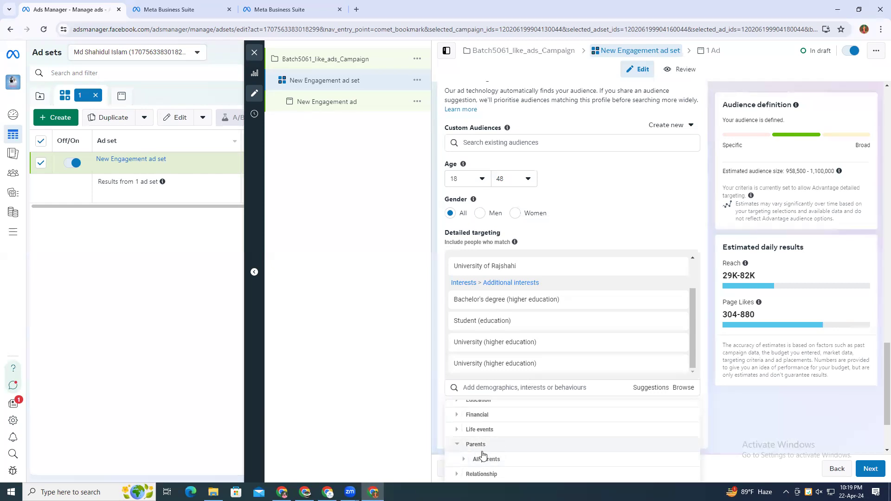
pyautogui.click(484, 460)
pyautogui.scroll(-2, 537, 439)
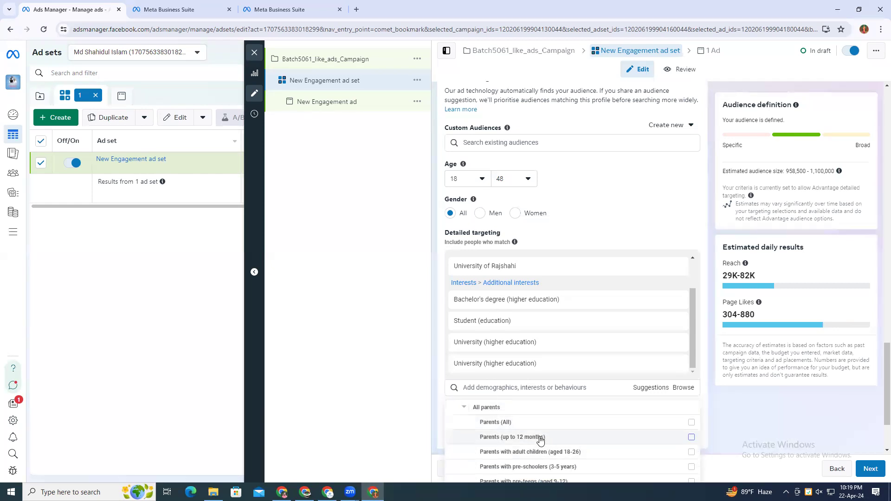
pyautogui.scroll(-1, 530, 453)
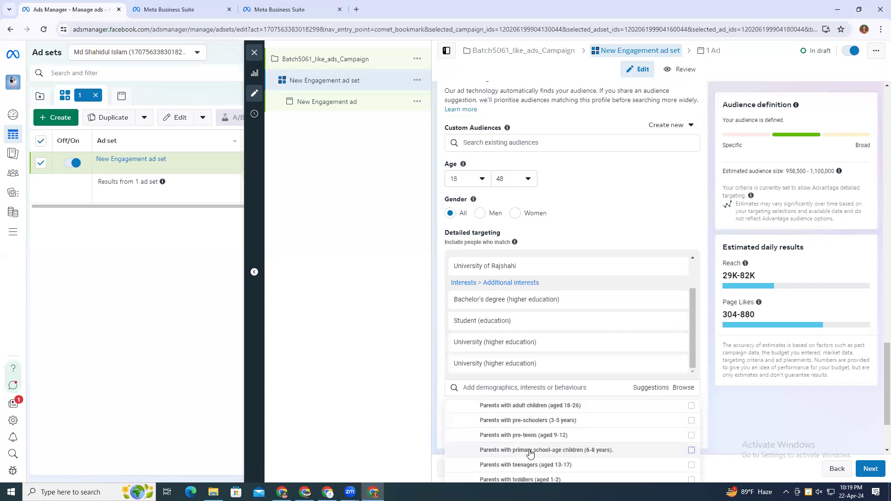
pyautogui.moveTo(531, 453)
pyautogui.scroll(-1, 564, 443)
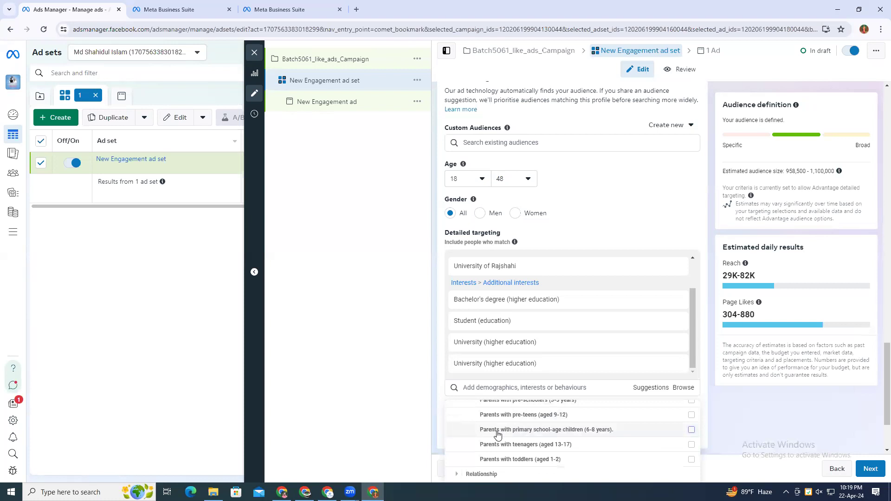
pyautogui.scroll(3, 492, 425)
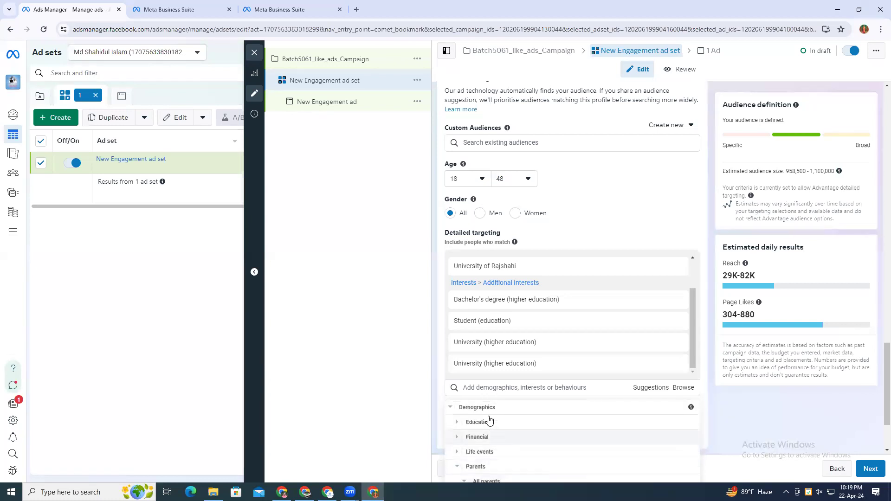
pyautogui.click(407, 374)
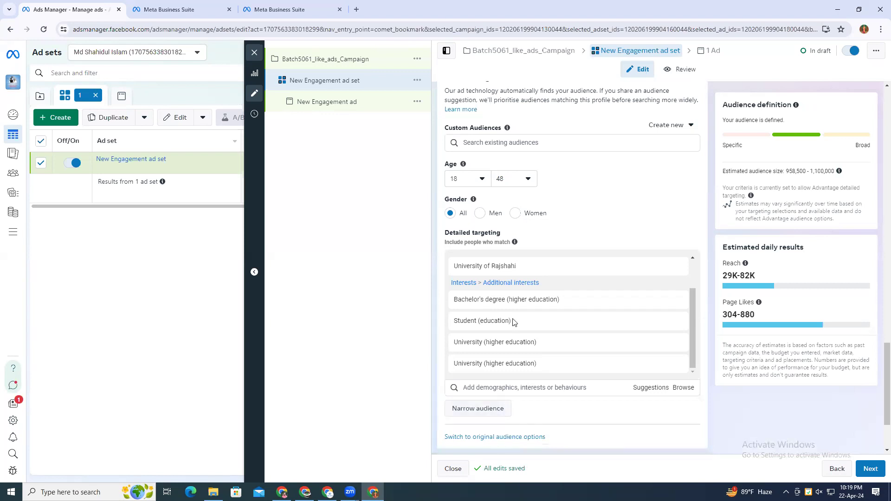
# Step: Check the estimated audience size and estimated daily Page likes against the selected detailed targeting
pyautogui.scroll(-2, 514, 321)
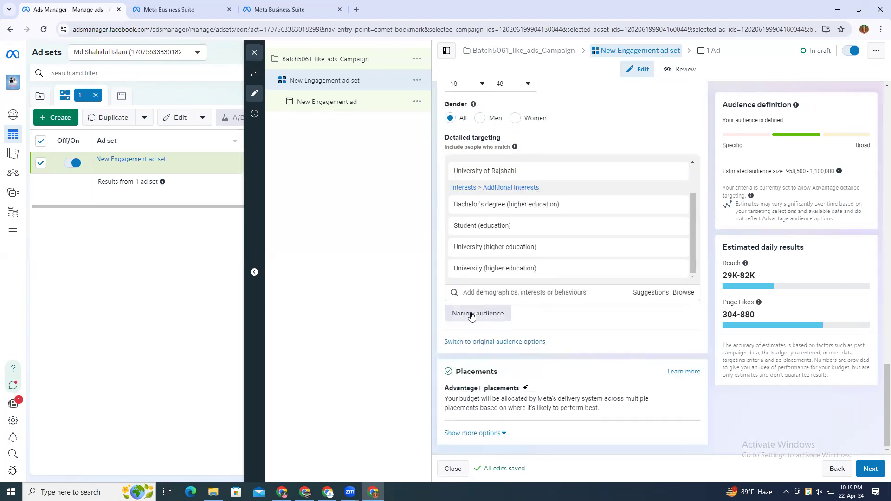
pyautogui.moveTo(787, 171)
pyautogui.mouseDown()
pyautogui.moveTo(804, 172)
pyautogui.moveTo(789, 171)
pyautogui.mouseUp()
pyautogui.click(798, 174)
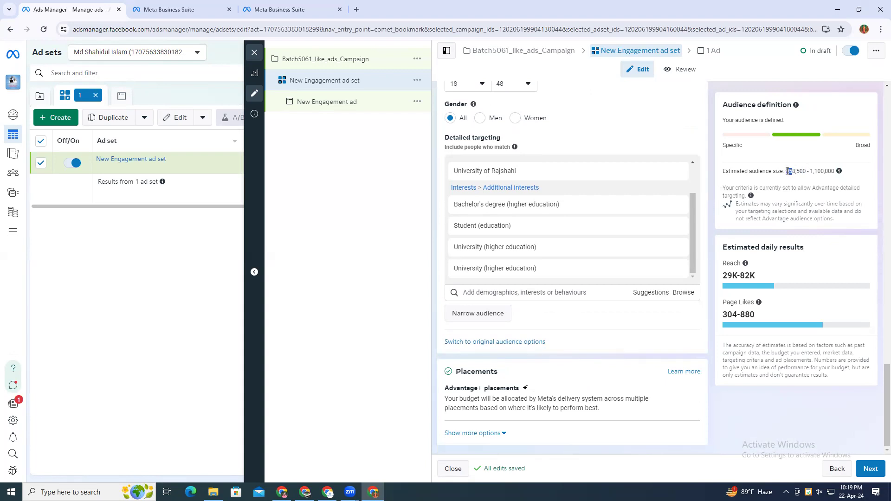
pyautogui.click(835, 169)
pyautogui.moveTo(821, 171); pyautogui.dragTo(785, 172)
pyautogui.click(810, 171)
pyautogui.moveTo(758, 314); pyautogui.dragTo(722, 314)
pyautogui.click(587, 253)
pyautogui.scroll(4, 588, 253)
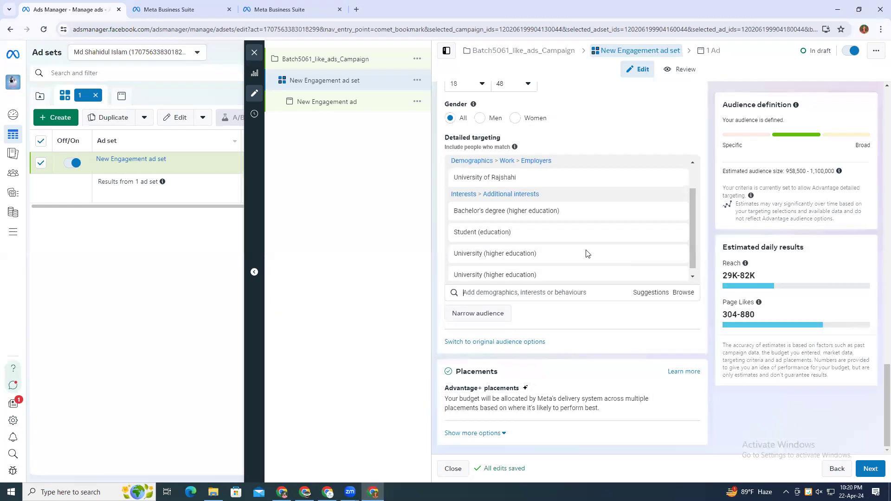
# Step: Continue to the ad level and enter "Freelancing" as the ad's primary text
pyautogui.click(870, 469)
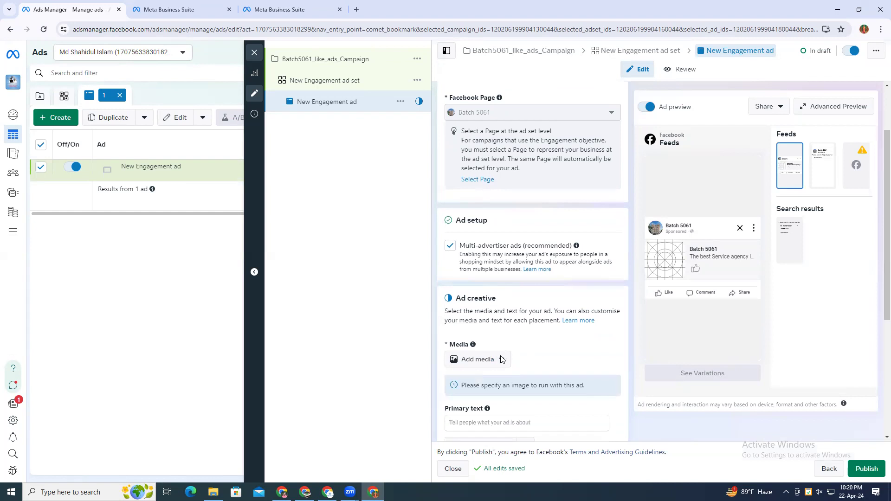
pyautogui.scroll(-2, 495, 348)
pyautogui.click(475, 346)
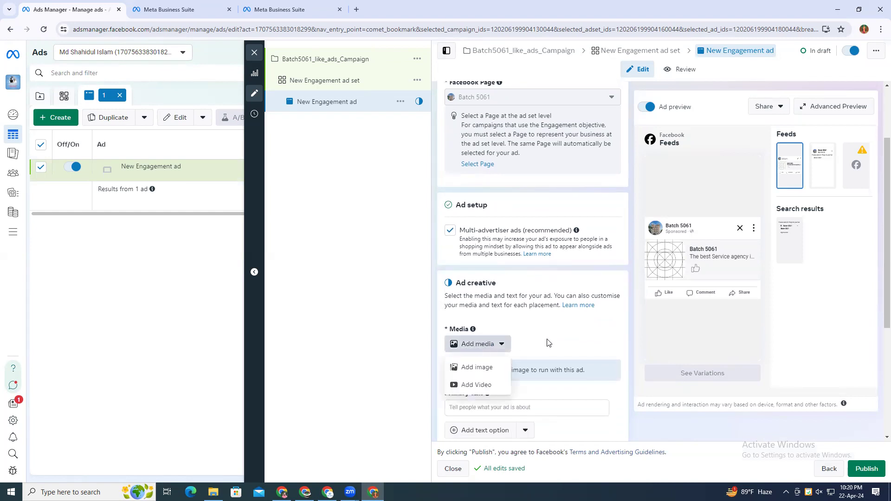
pyautogui.click(542, 345)
pyautogui.scroll(-2, 515, 343)
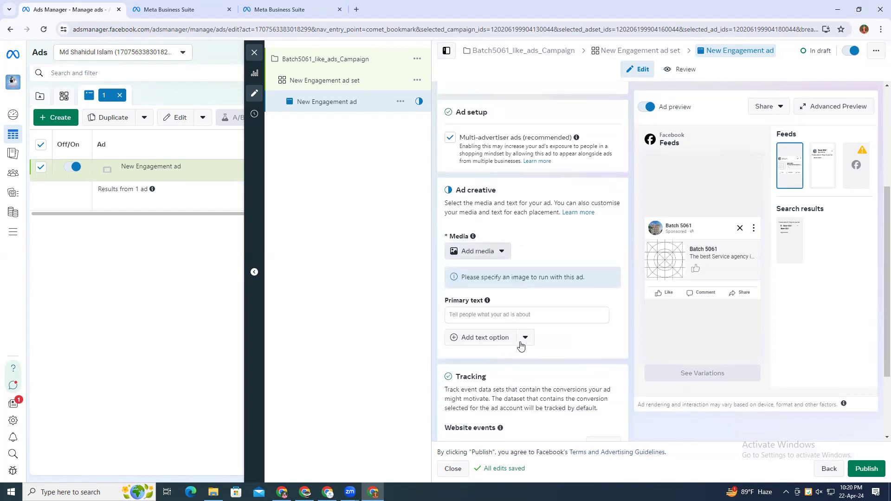
pyautogui.click(486, 315)
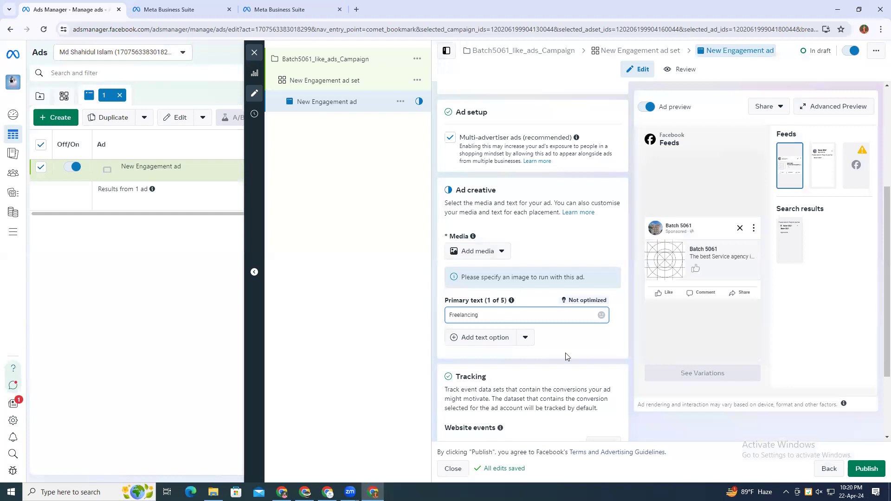
pyautogui.scroll(-1, 567, 356)
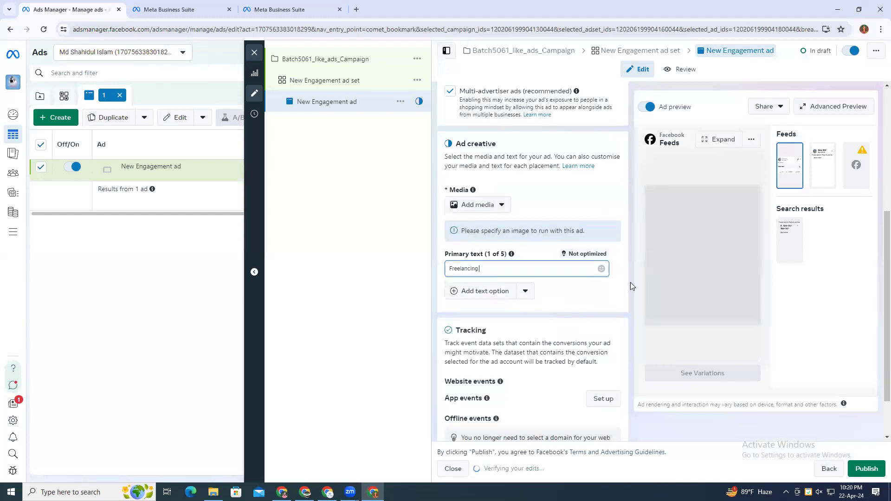
pyautogui.click(652, 248)
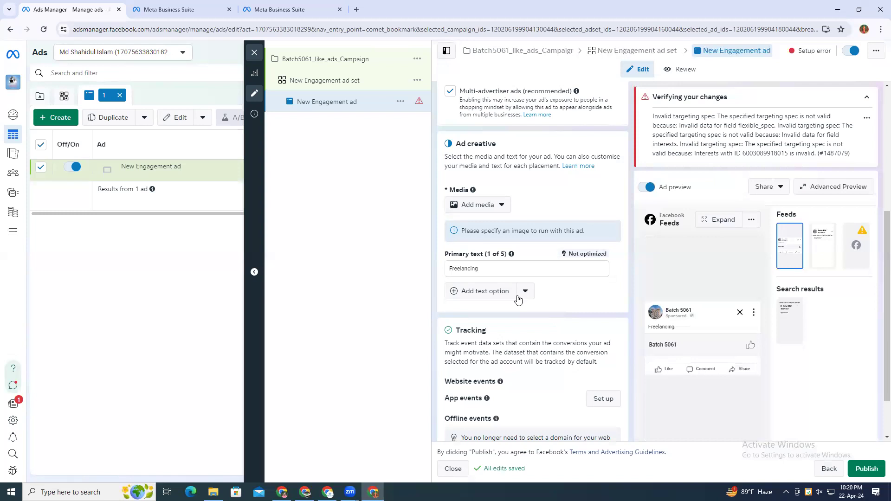
# Step: Add the account image Erect.jpeg as the ad's media
pyautogui.scroll(5, 551, 309)
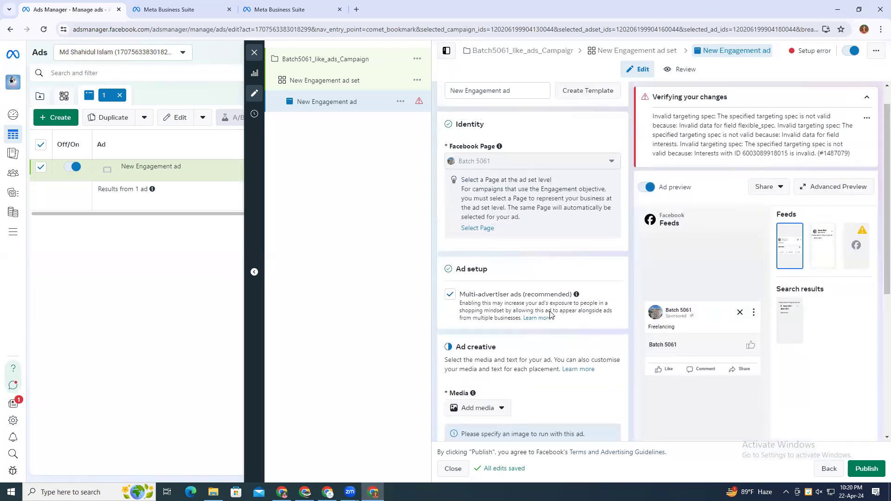
pyautogui.scroll(-2, 497, 381)
pyautogui.click(461, 347)
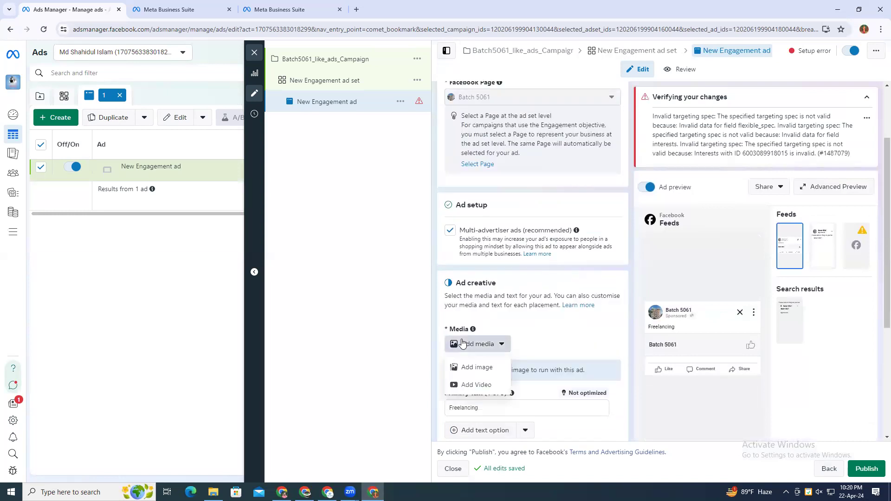
pyautogui.click(461, 369)
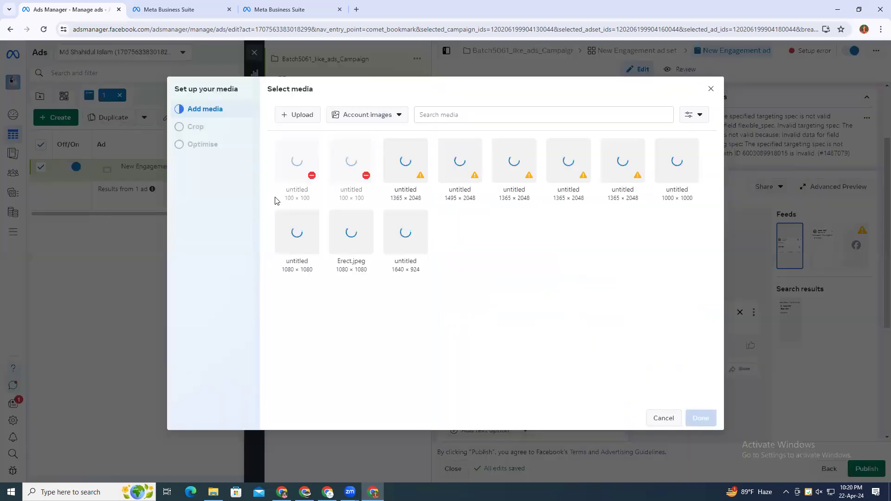
pyautogui.click(352, 239)
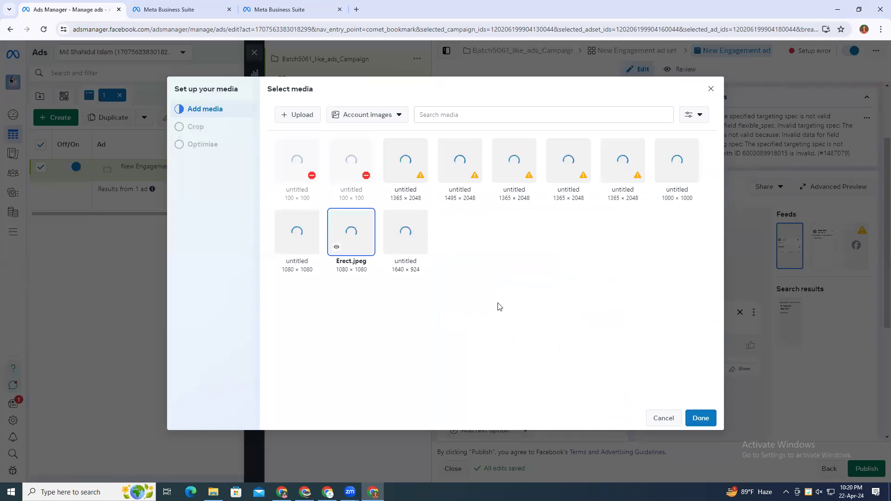
pyautogui.click(700, 419)
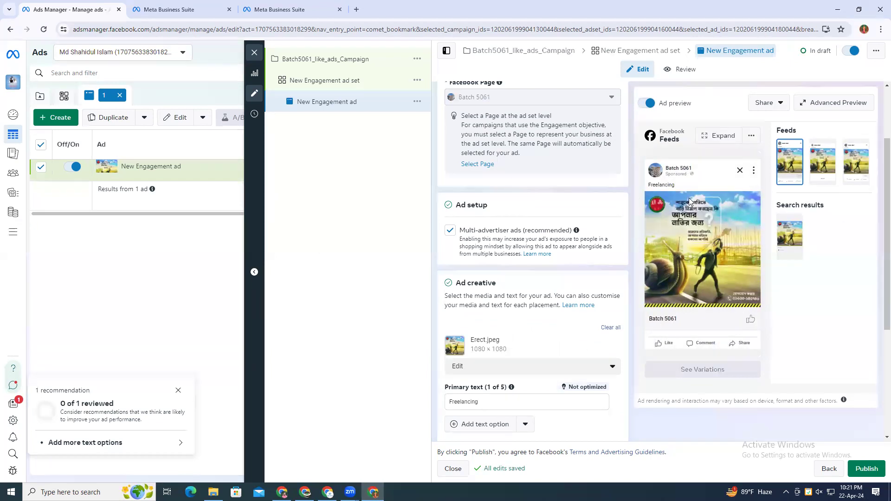
# Step: Review the ad's primary text and the Tracking settings for website, app and offline events
pyautogui.scroll(-2, 548, 348)
pyautogui.click(490, 308)
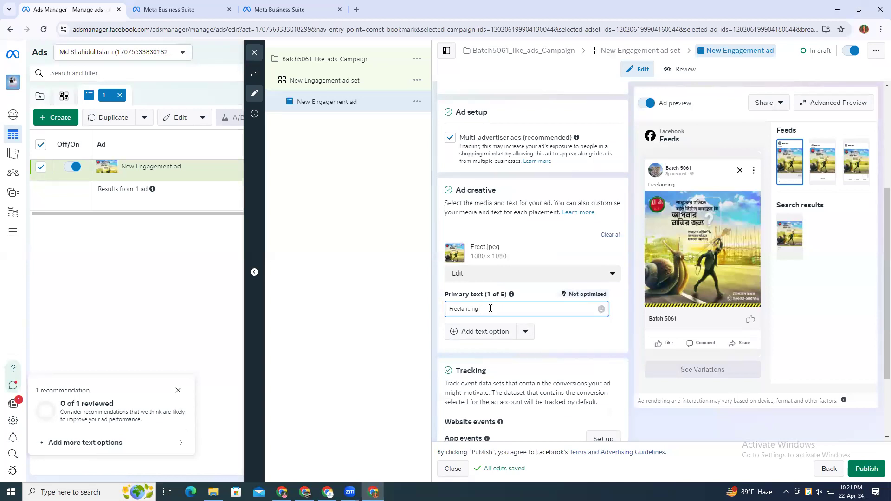
pyautogui.scroll(-1, 531, 311)
pyautogui.moveTo(506, 383)
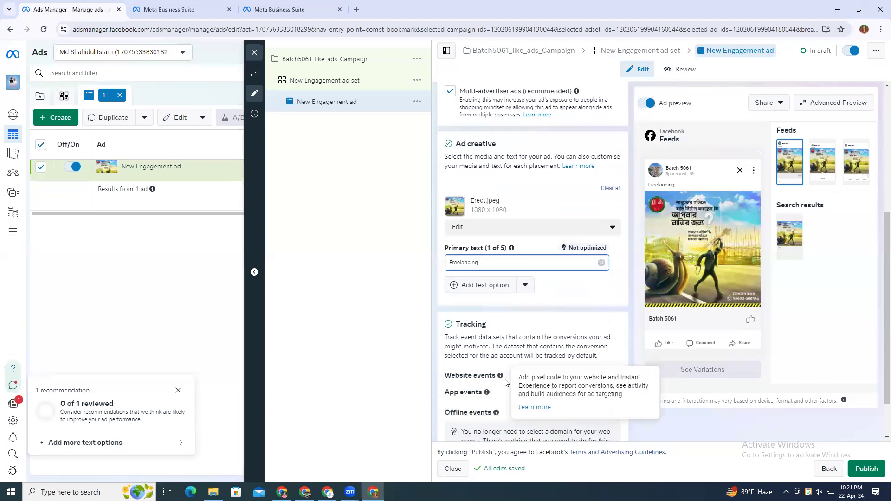
pyautogui.scroll(-1, 501, 385)
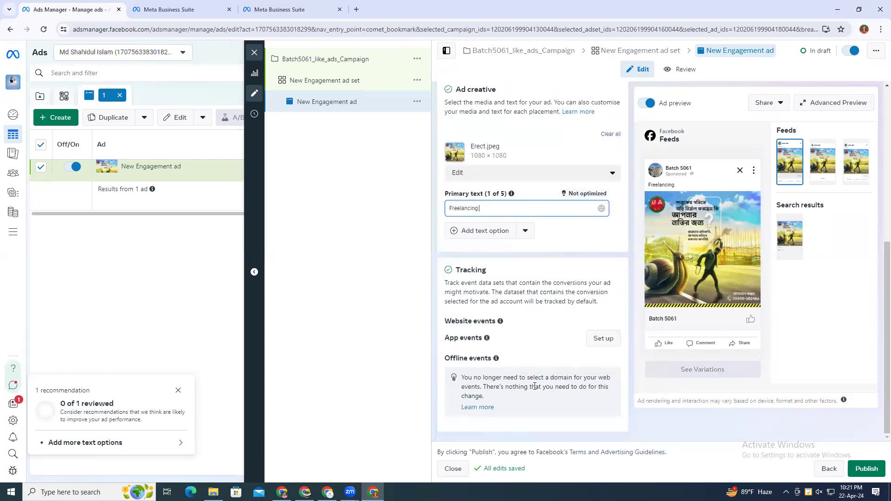
pyautogui.click(436, 214)
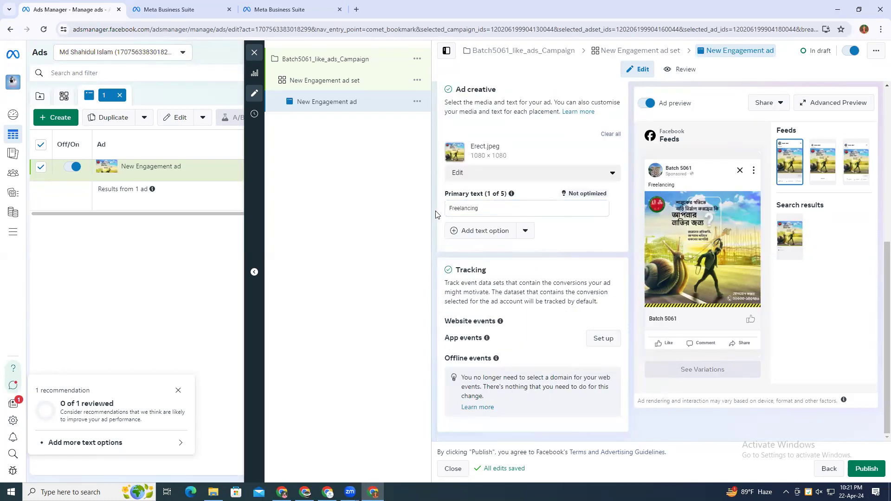
# Step: Extend the ad's primary text to read "100 % sch.....Freelancing"
pyautogui.click(489, 210)
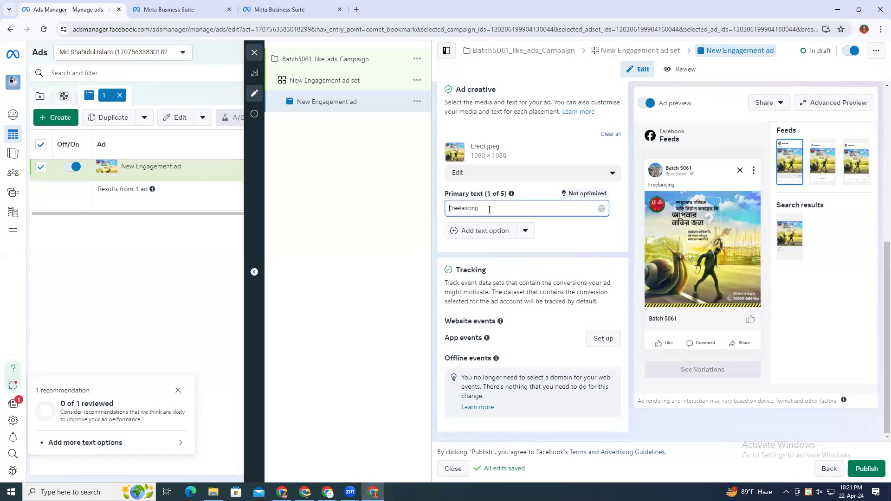
pyautogui.press('Home')
pyautogui.write('100 % ss')
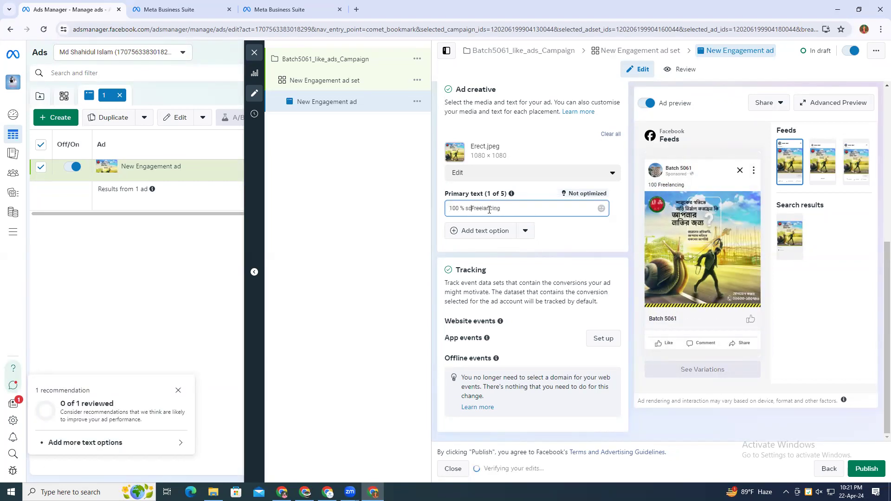
pyautogui.write('h')
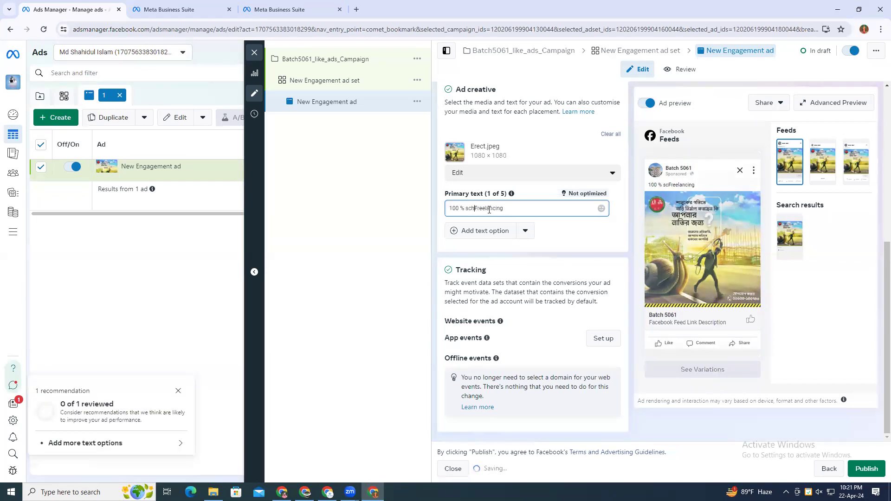
pyautogui.write('.....')
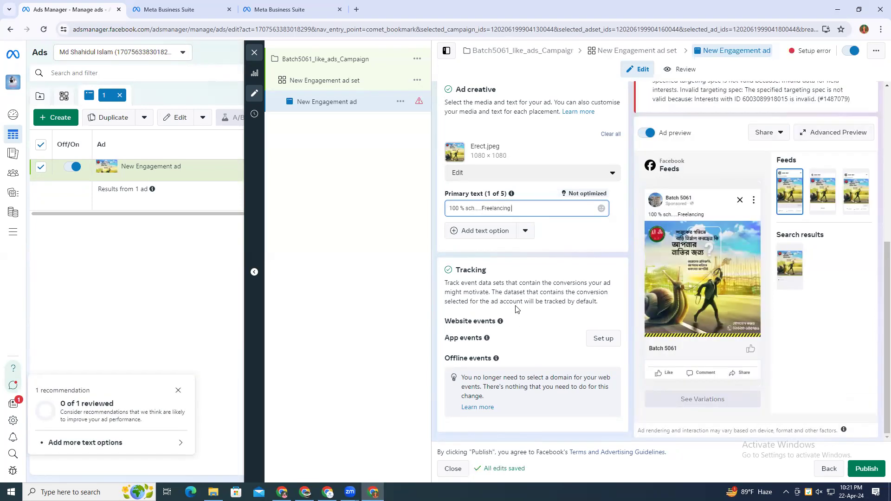
# Step: Add a second primary text option reading "dem0 demo demo" to the ad creative
pyautogui.scroll(2, 517, 310)
pyautogui.scroll(4, 517, 309)
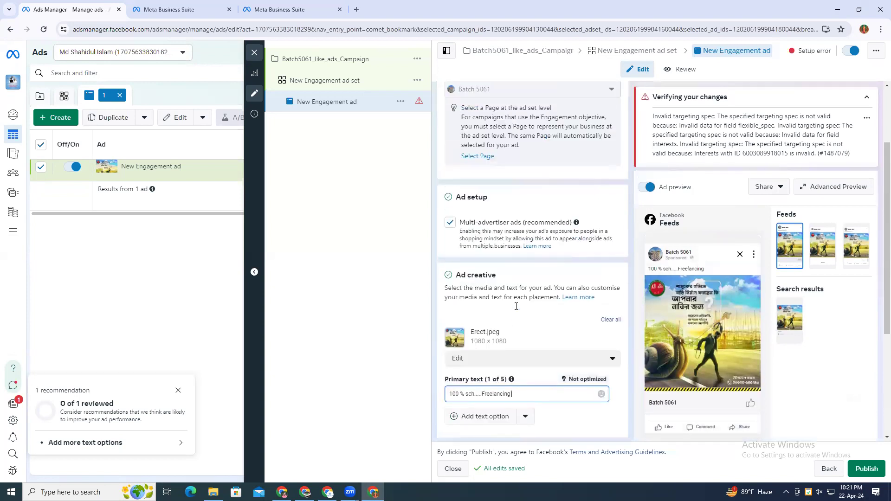
pyautogui.scroll(-6, 517, 310)
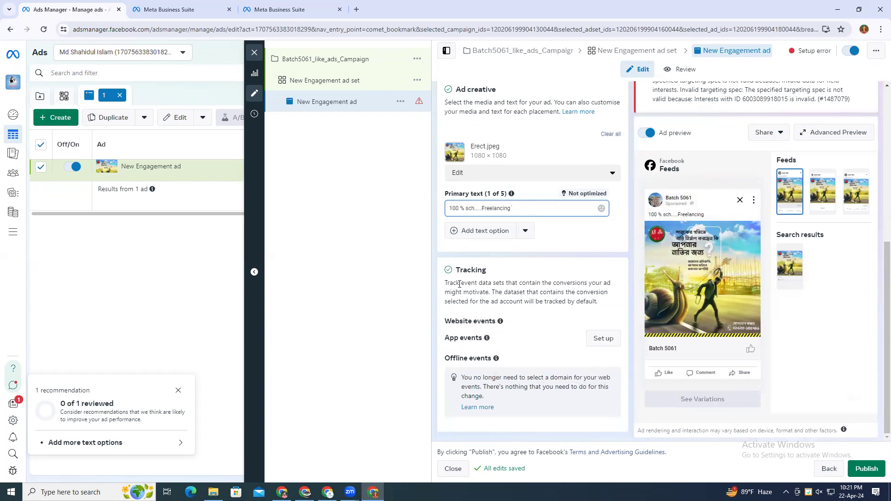
pyautogui.scroll(3, 467, 302)
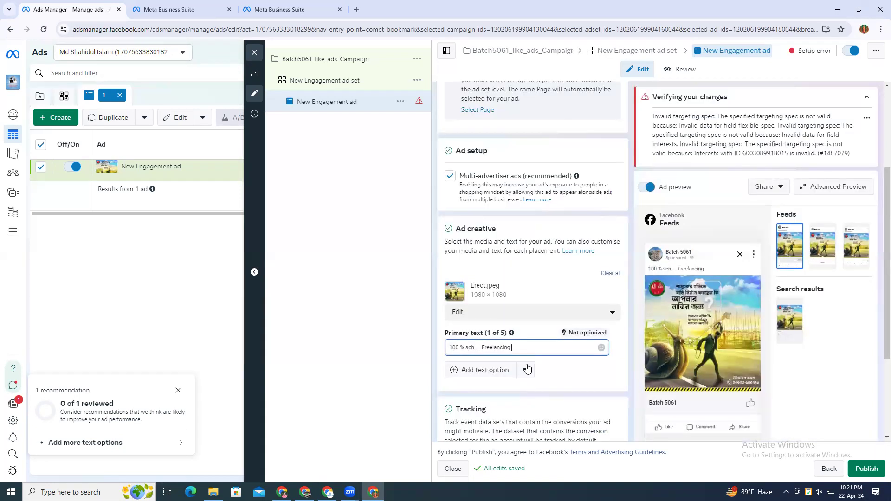
pyautogui.click(492, 375)
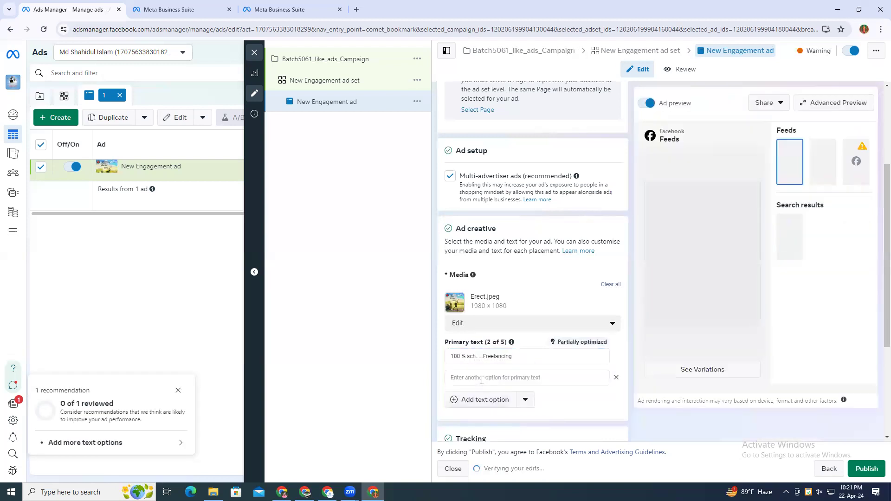
pyautogui.click(482, 379)
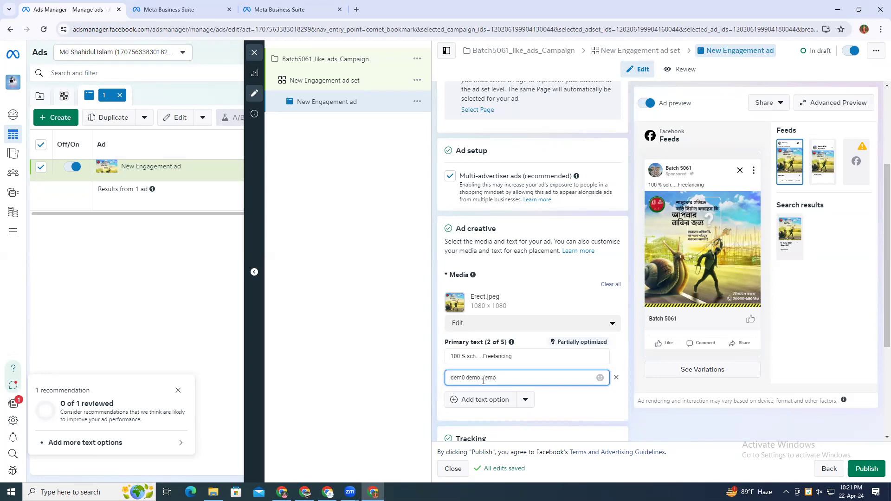
pyautogui.click(360, 384)
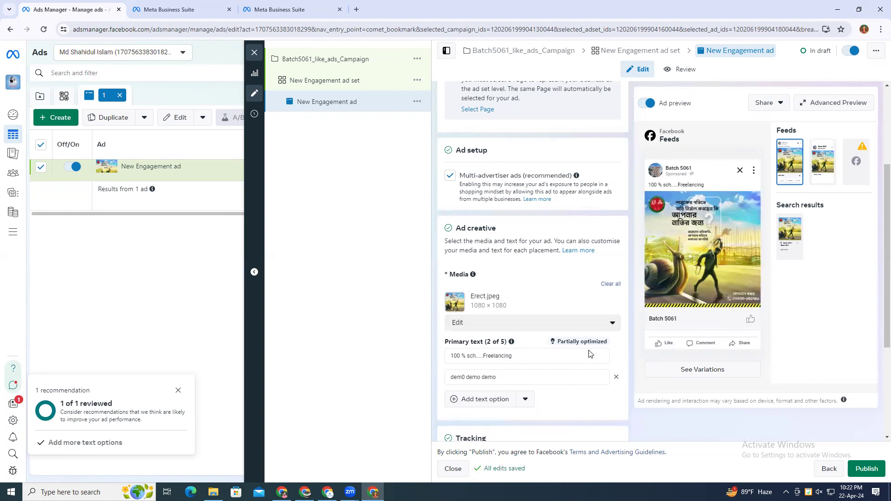
# Step: Review the ad settings from ad name to tracking and publish the campaign with its ad set and ad
pyautogui.scroll(-1, 574, 351)
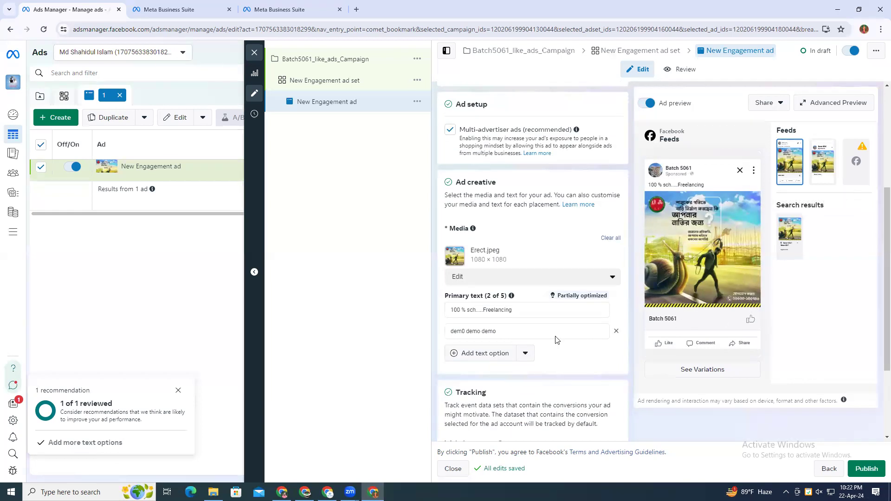
pyautogui.scroll(-3, 562, 339)
pyautogui.scroll(7, 573, 316)
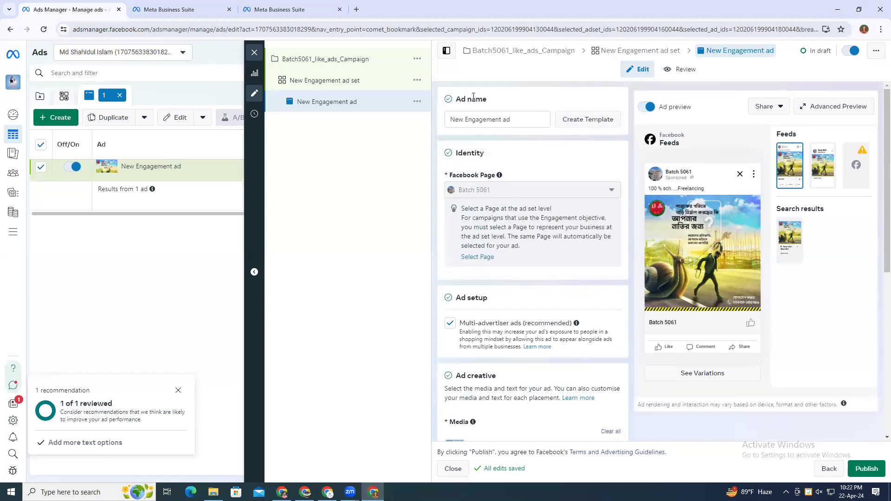
pyautogui.scroll(-7, 593, 354)
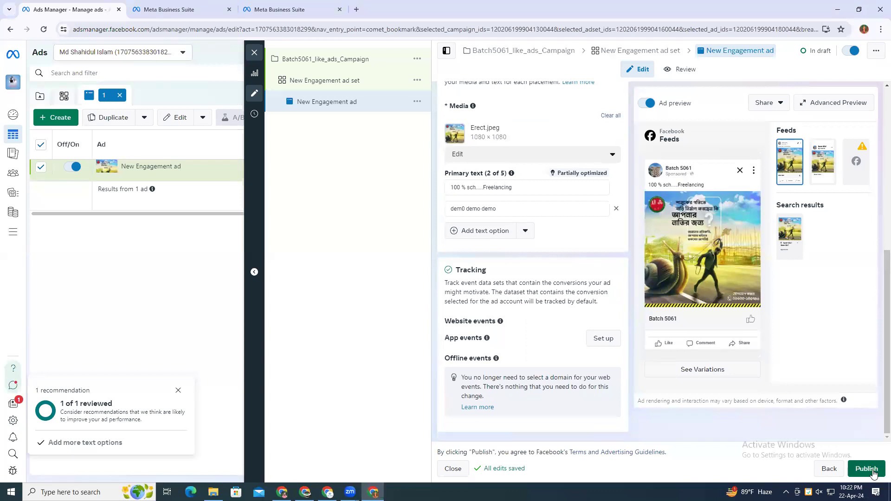
pyautogui.click(872, 471)
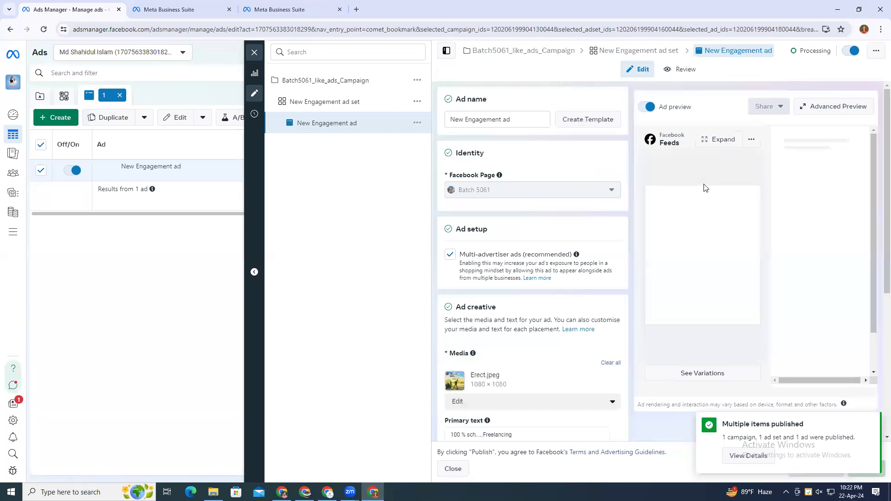
pyautogui.moveTo(722, 424); pyautogui.dragTo(830, 421)
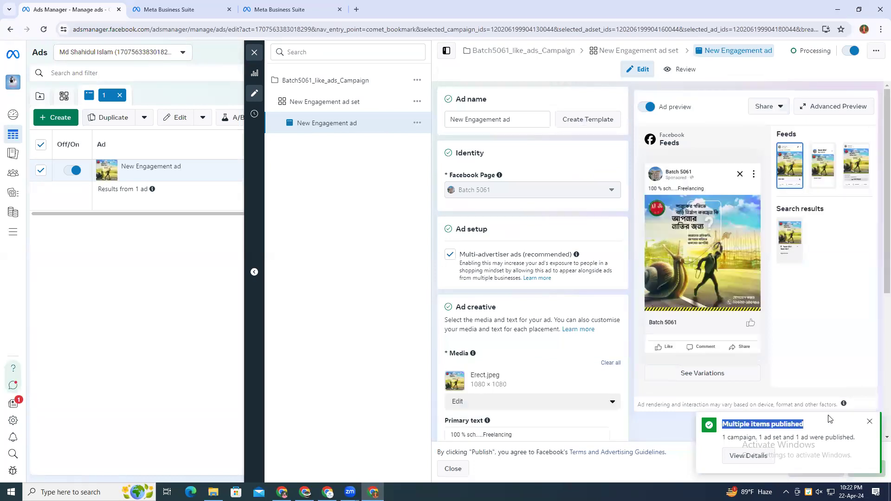
# Step: Close the ad editor and clear the ad set filter to list all ads in the account
pyautogui.scroll(-6, 567, 387)
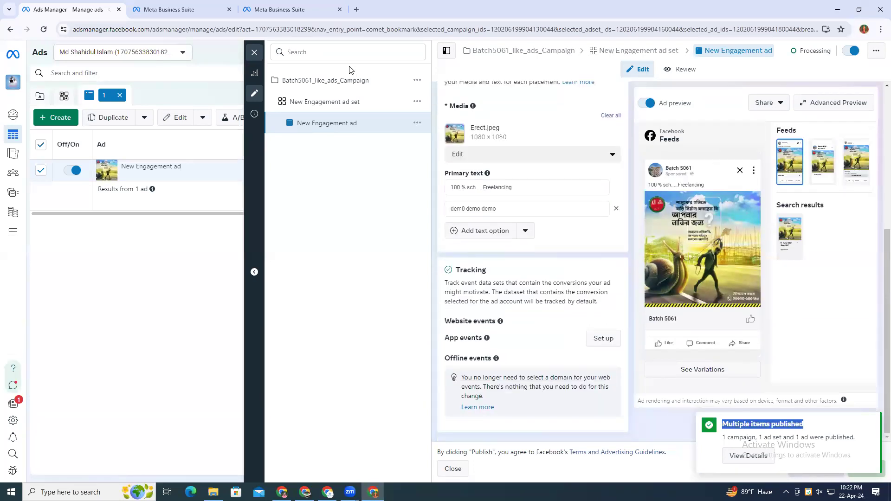
pyautogui.click(254, 53)
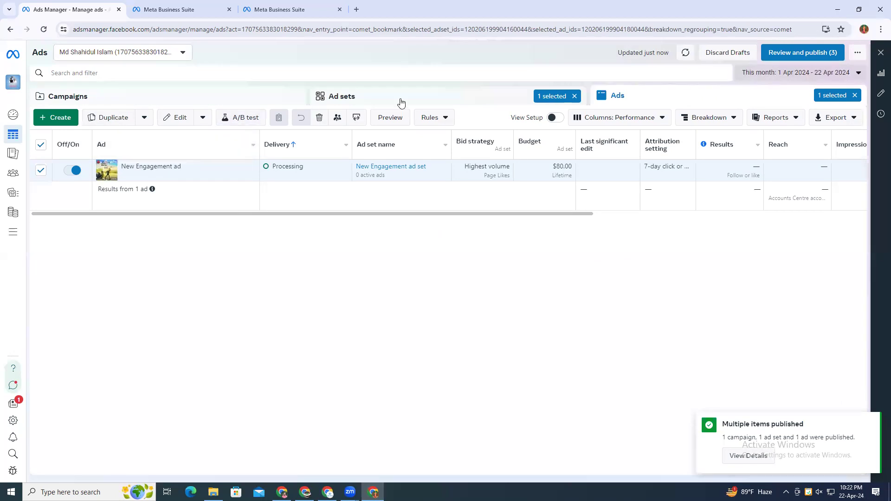
pyautogui.click(575, 97)
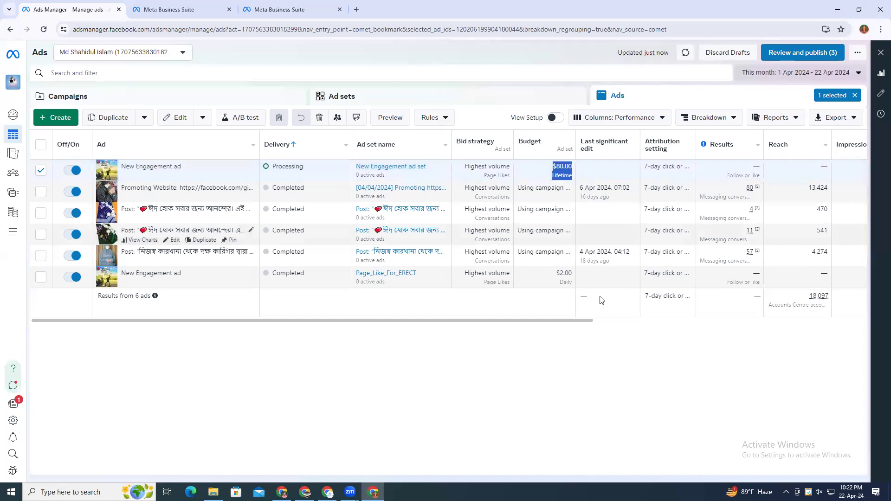
pyautogui.moveTo(584, 323); pyautogui.dragTo(639, 321)
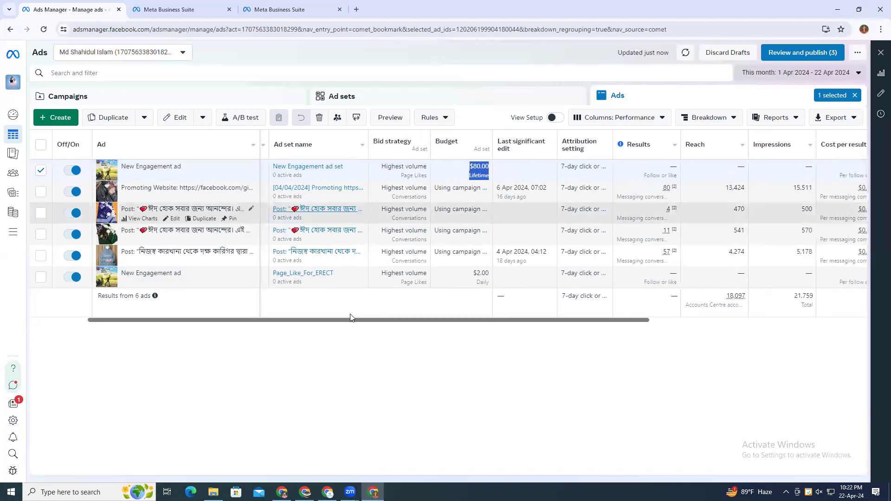
pyautogui.moveTo(348, 320); pyautogui.dragTo(206, 321)
# Step: Switch to the Creative Ads Acc ad account and check the delivery and results of its active engagement ad
pyautogui.click(113, 58)
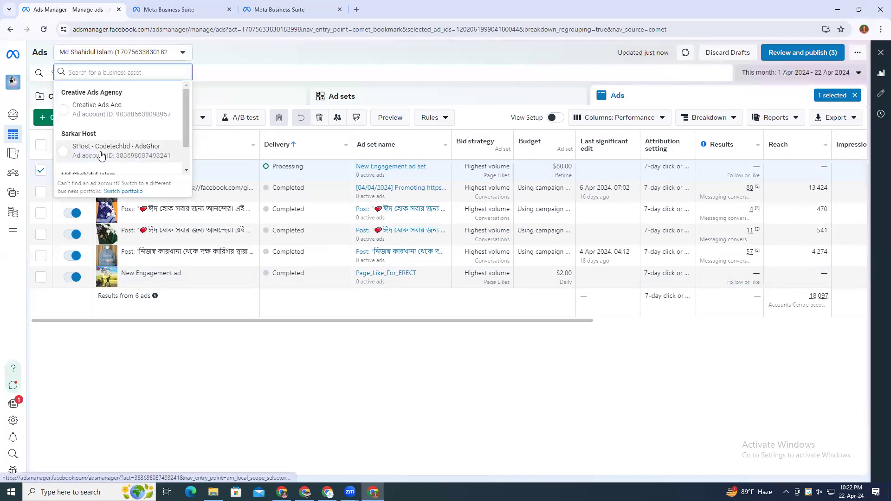
pyautogui.scroll(-1, 102, 149)
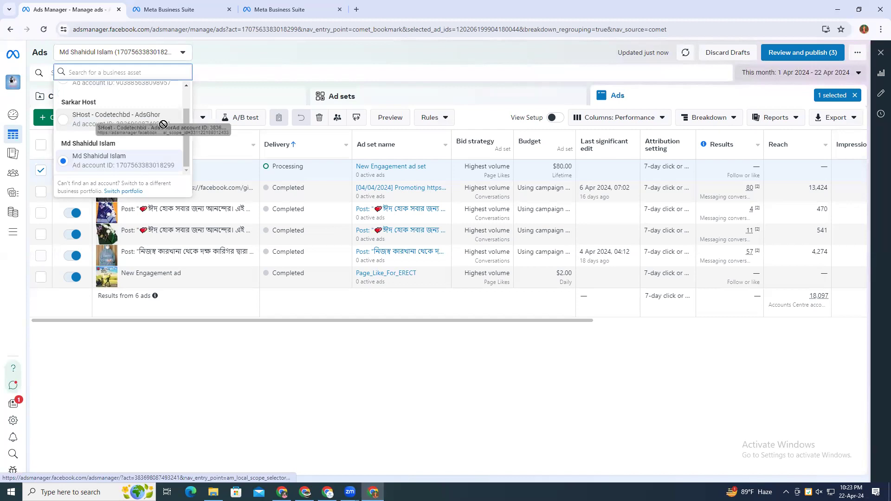
pyautogui.scroll(1, 106, 114)
pyautogui.click(105, 111)
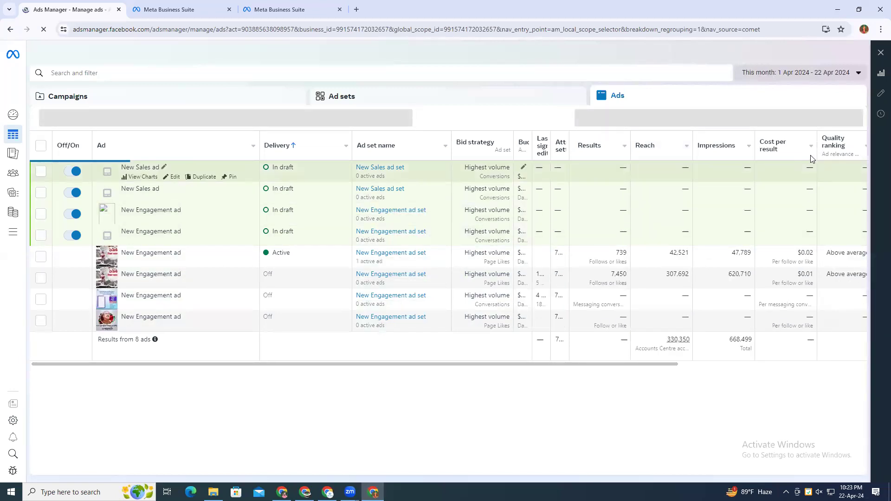
pyautogui.moveTo(816, 140); pyautogui.dragTo(713, 160)
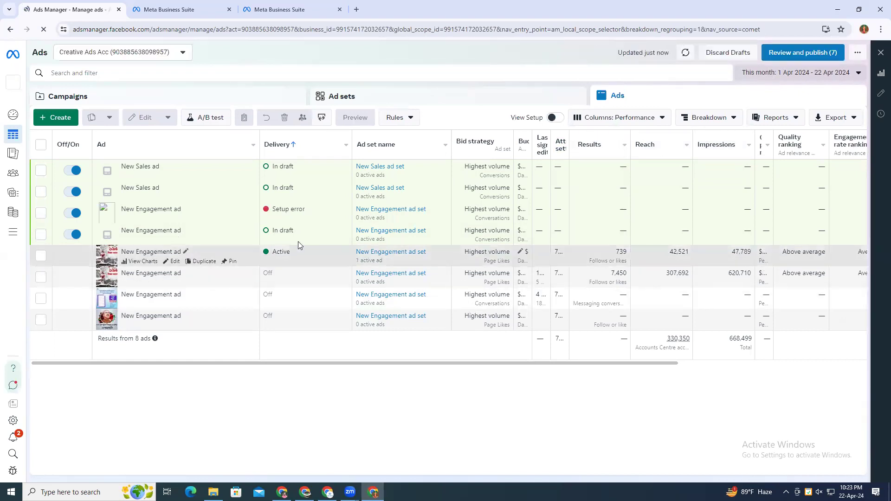
pyautogui.doubleClick(283, 252)
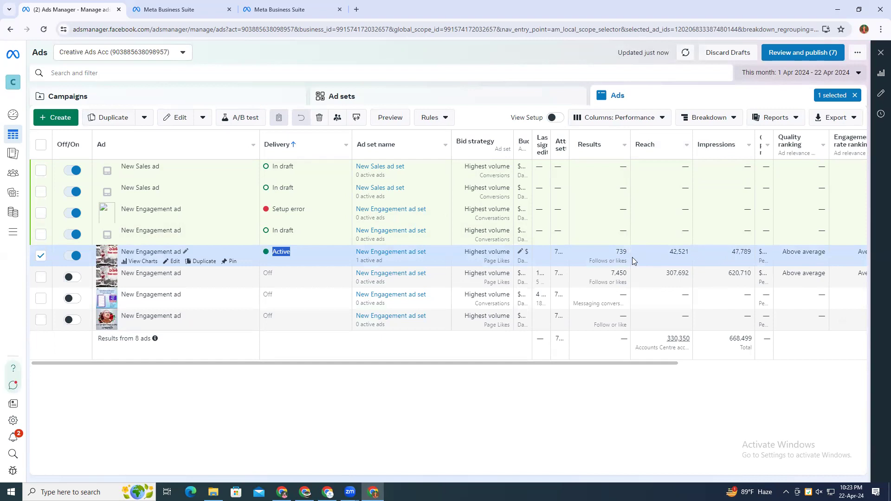
# Step: Switch back to the ad account holding the new campaign and turn off its two draft ads
pyautogui.click(121, 56)
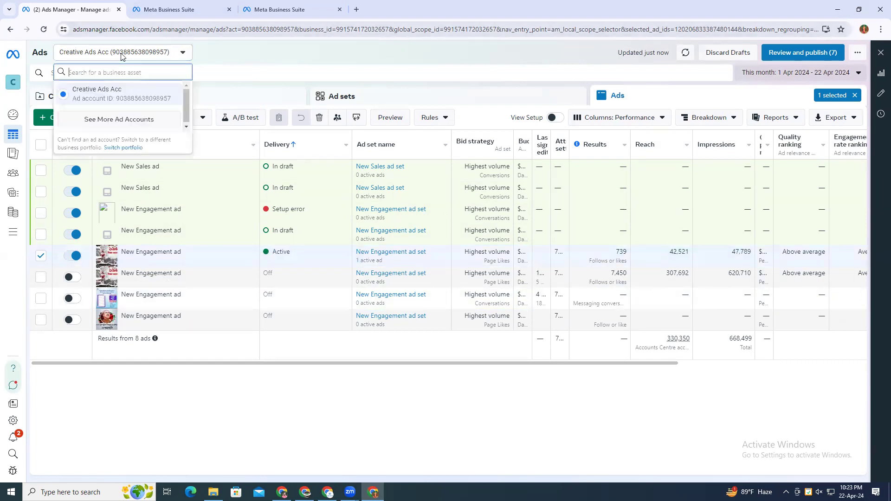
pyautogui.click(82, 121)
pyautogui.scroll(-2, 82, 147)
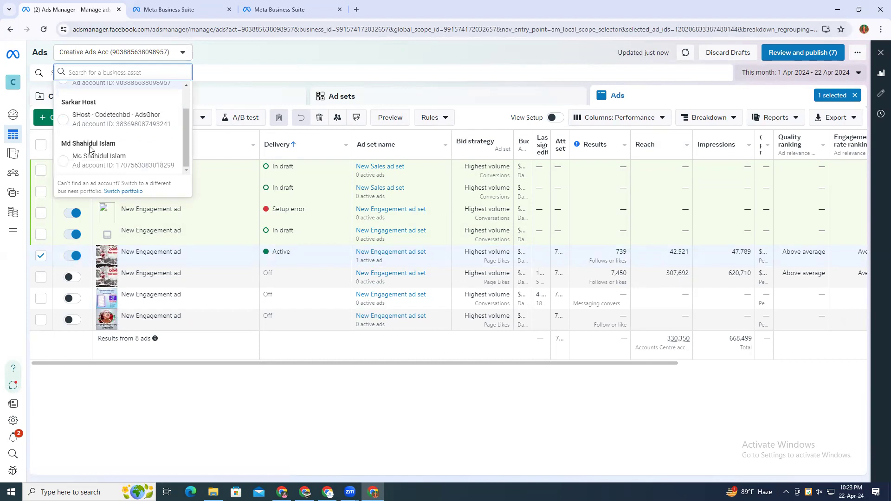
pyautogui.click(86, 156)
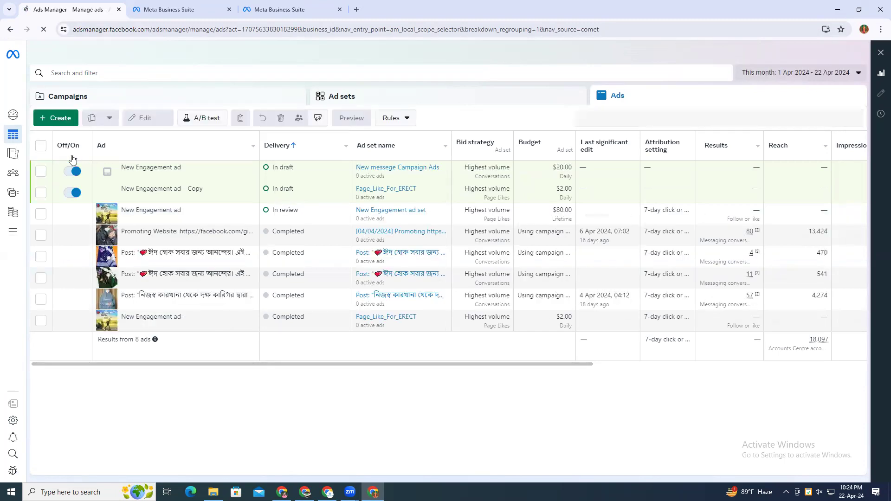
pyautogui.click(73, 193)
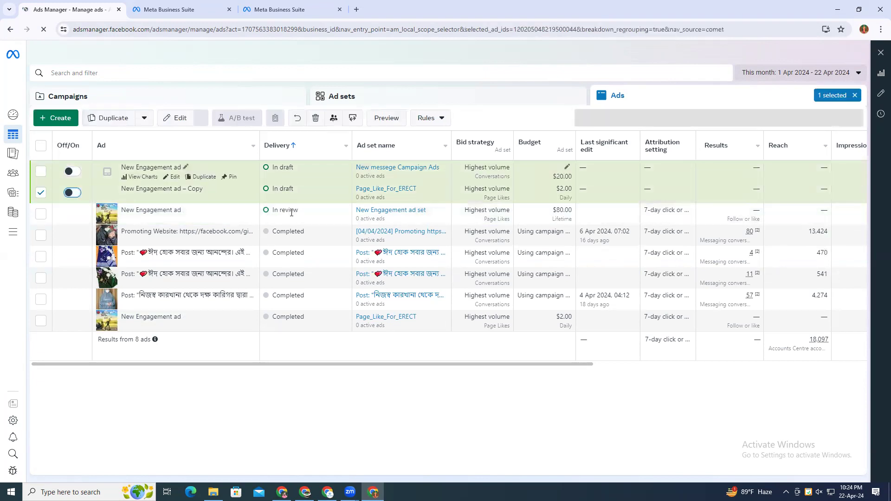
# Step: Check the delivery status of the newly published New Engagement ad against the older ads in the list
pyautogui.moveTo(298, 211); pyautogui.dragTo(275, 209)
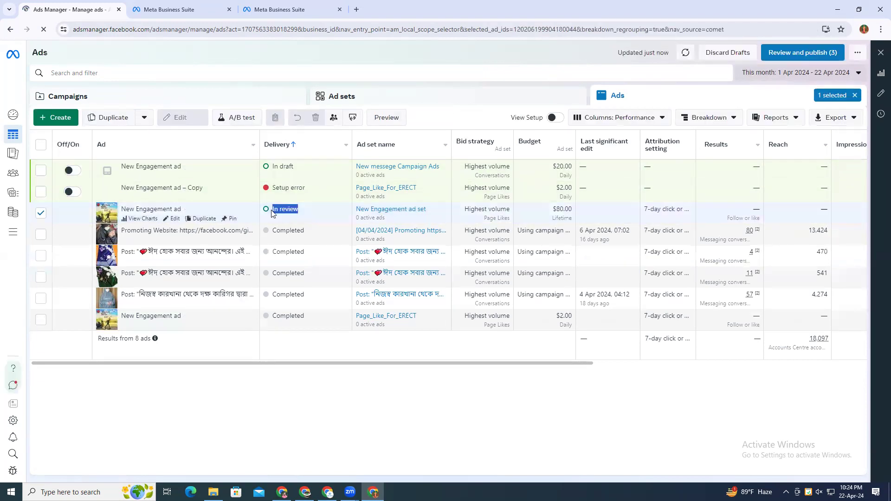
pyautogui.click(318, 208)
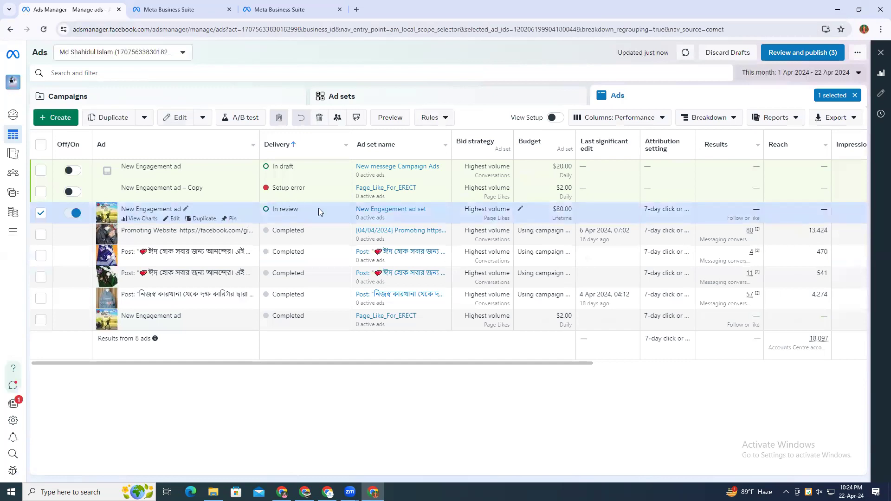
pyautogui.moveTo(318, 208); pyautogui.dragTo(279, 209)
pyautogui.click(292, 209)
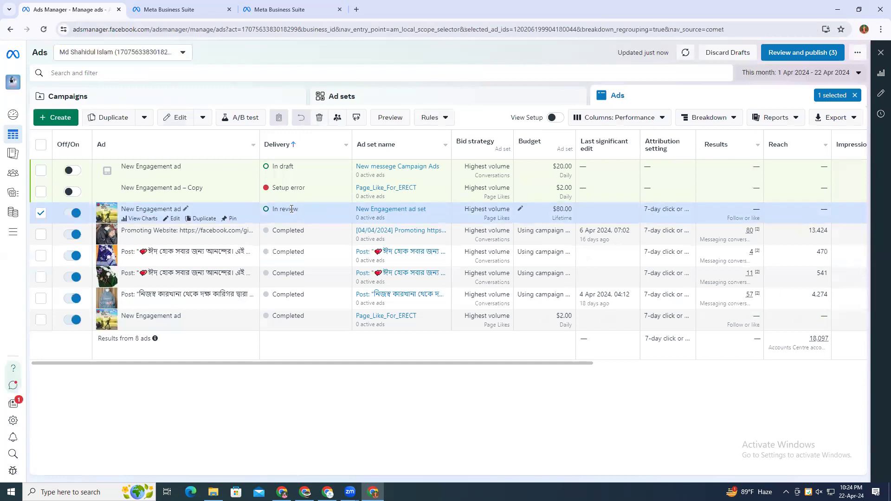
pyautogui.moveTo(272, 212); pyautogui.dragTo(304, 230)
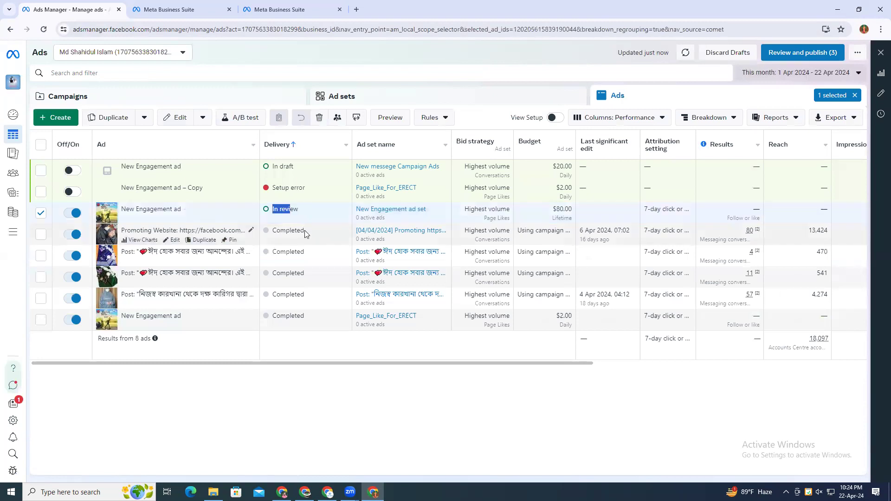
pyautogui.click(234, 232)
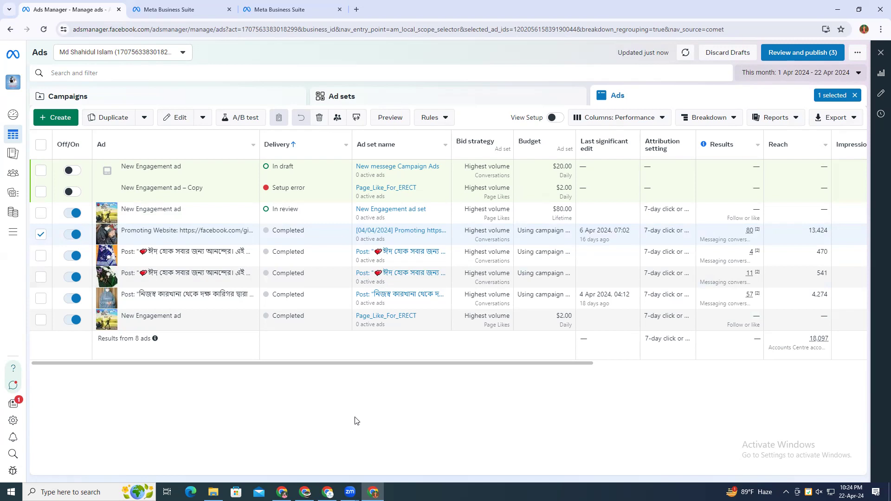
pyautogui.click(852, 492)
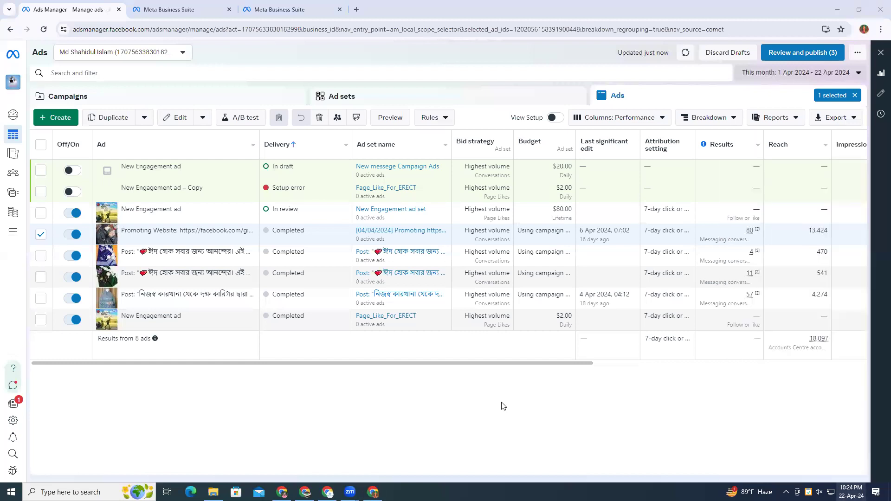
pyautogui.click(401, 355)
pyautogui.moveTo(393, 367); pyautogui.dragTo(244, 398)
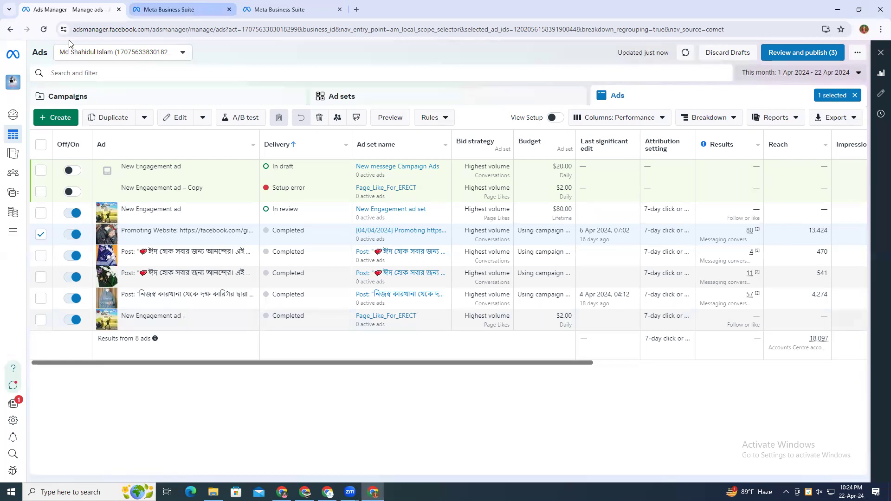
# Step: Go back through the browser history to the earlier campaign editing page
pyautogui.click(10, 31)
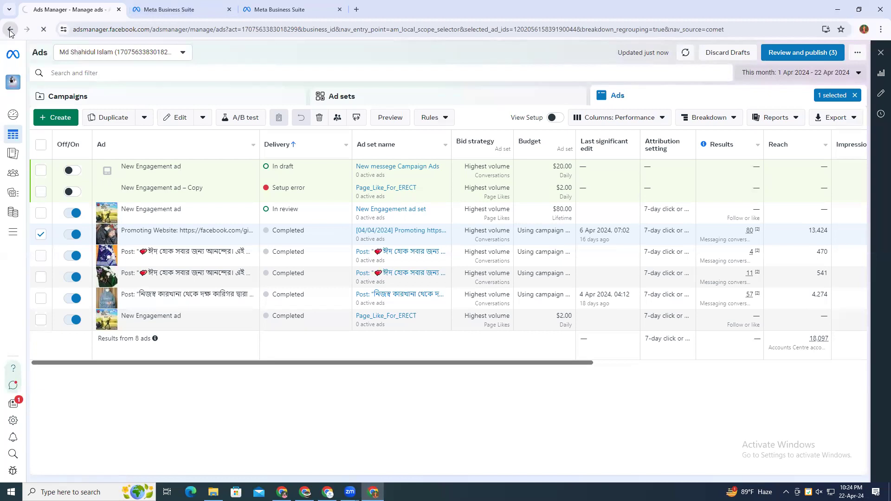
pyautogui.click(10, 31)
pyautogui.click(10, 32)
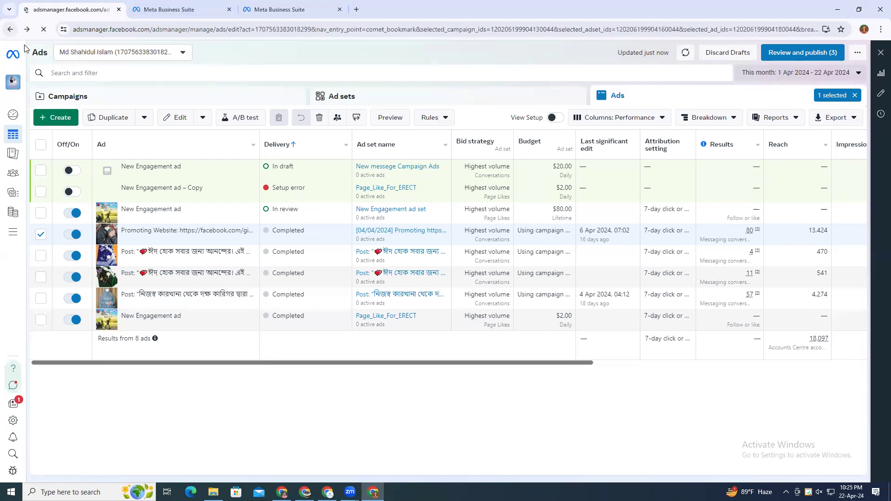